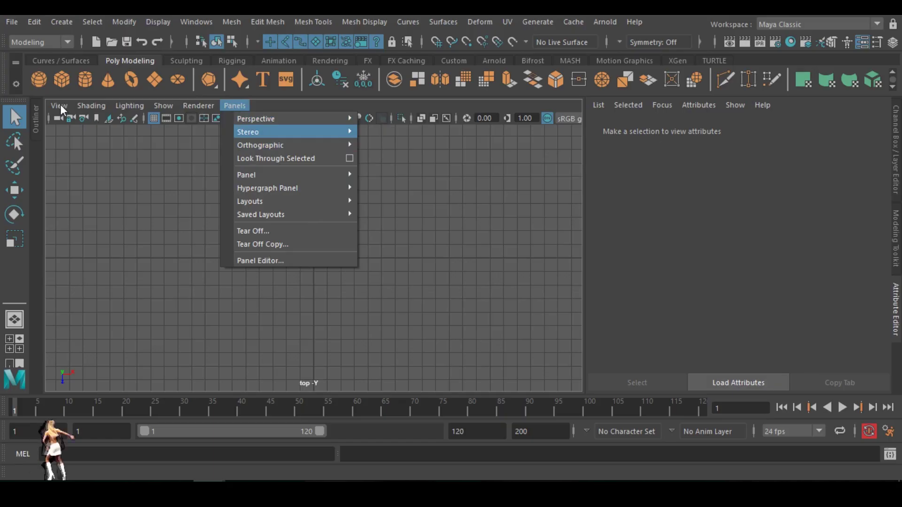
- Import the phone reference image as an image plane in the top view and scale it uniformly to about 3.45
{"action": "left_click", "coordinate": [61, 104]}
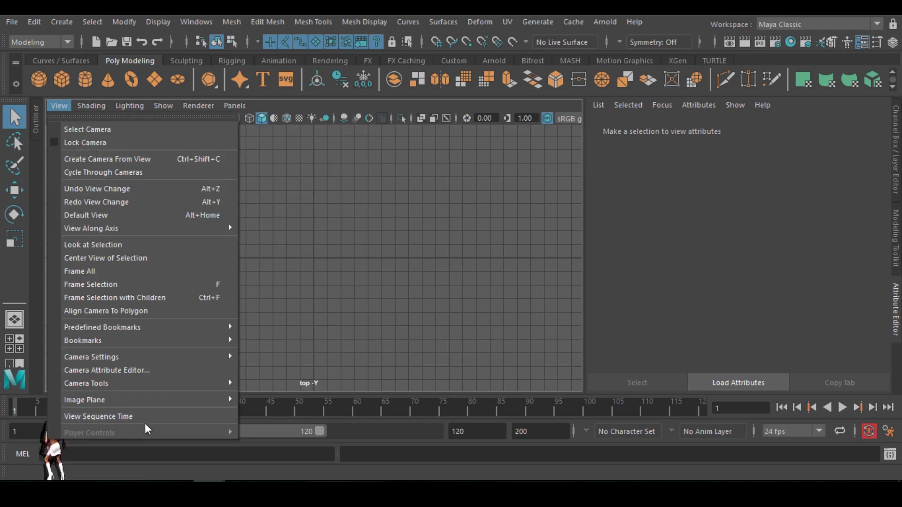
{"action": "mouse_move", "coordinate": [146, 402]}
{"action": "left_click", "coordinate": [285, 411]}
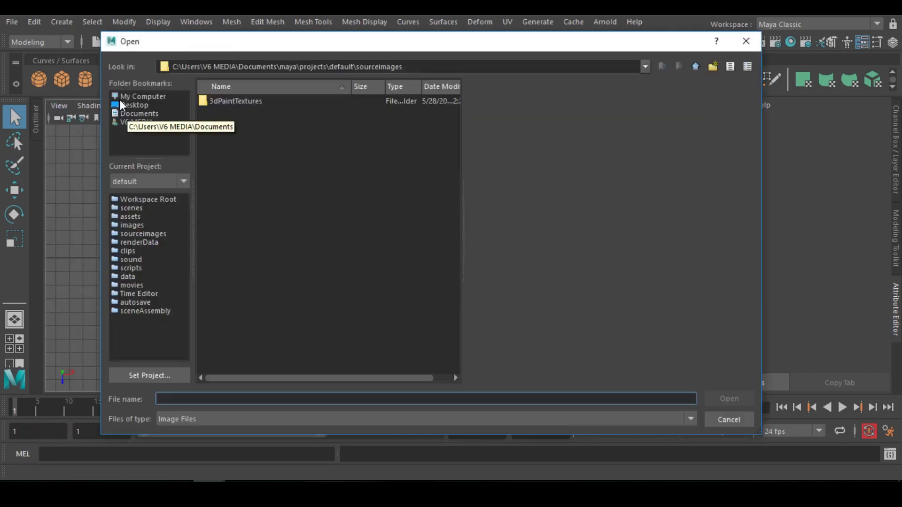
{"action": "left_click", "coordinate": [726, 418]}
{"action": "key", "text": "r"}
{"action": "middle_click_drag", "start_coordinate": [364, 260], "coordinate": [431, 252]}
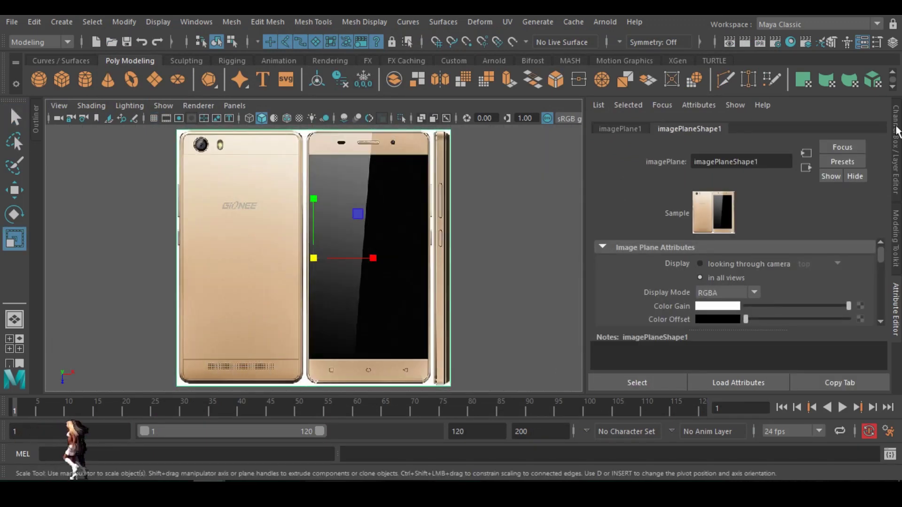
- Create a display layer containing the image plane and set the layer to reference mode
{"action": "left_click", "coordinate": [895, 132]}
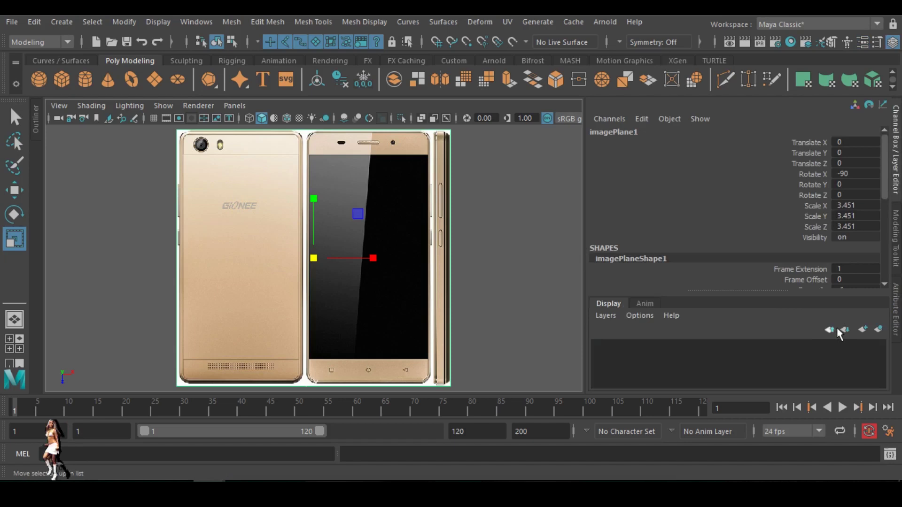
{"action": "left_click", "coordinate": [863, 330]}
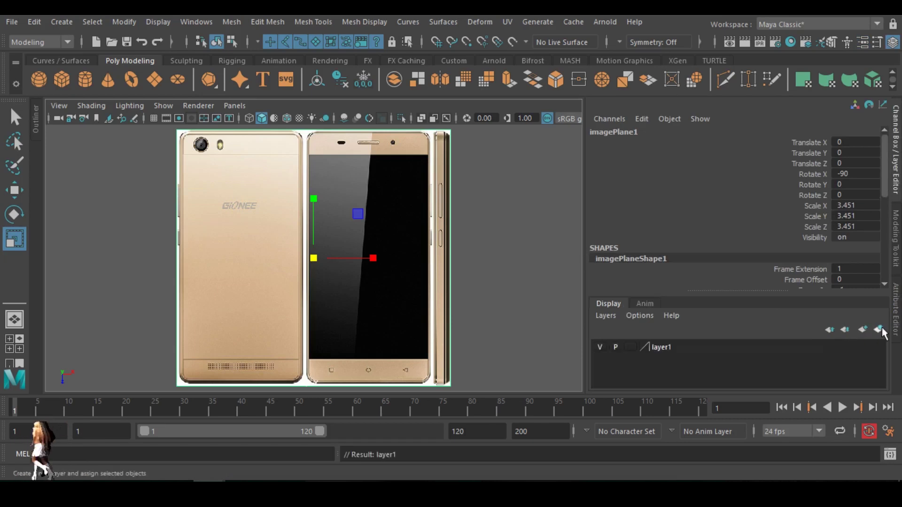
{"action": "left_click", "coordinate": [631, 347]}
{"action": "left_click", "coordinate": [630, 348]}
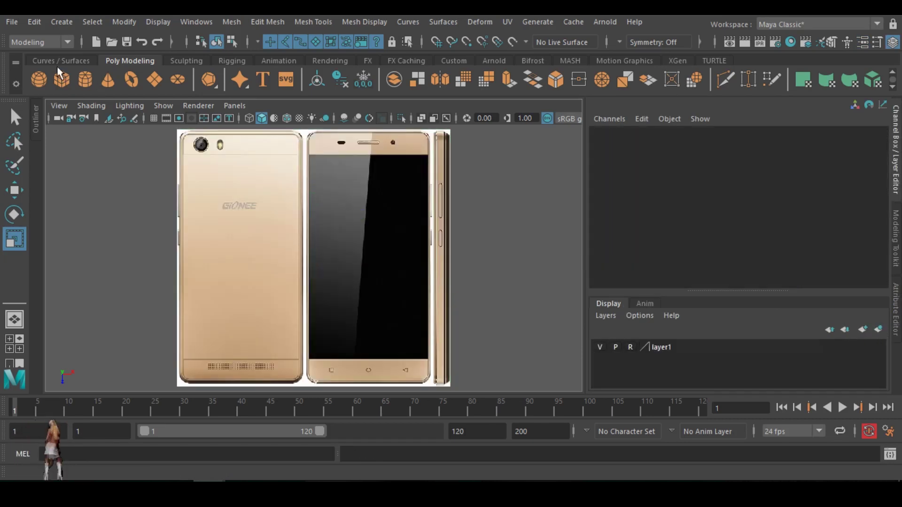
- Create a polygon cube, scale it uniformly to about 5.89, and display the top view in wireframe
{"action": "left_click", "coordinate": [322, 278]}
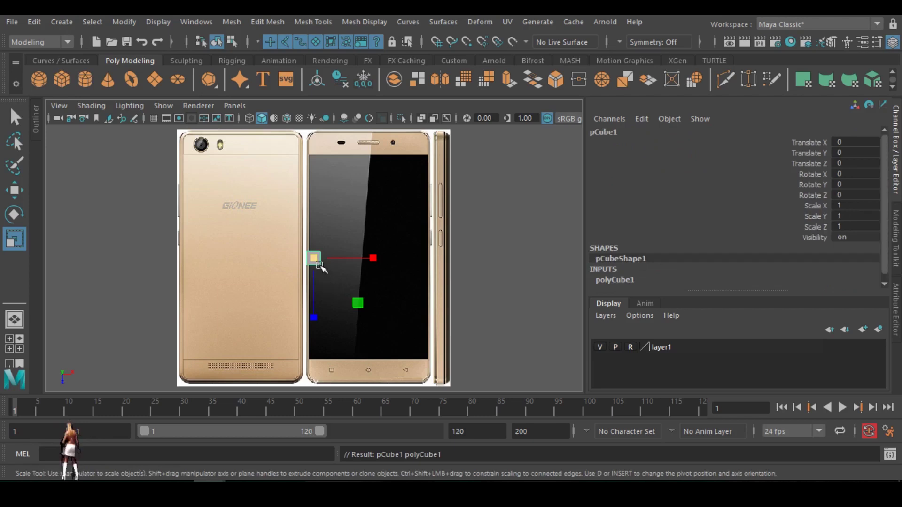
{"action": "left_click_drag", "start_coordinate": [316, 261], "coordinate": [373, 264]}
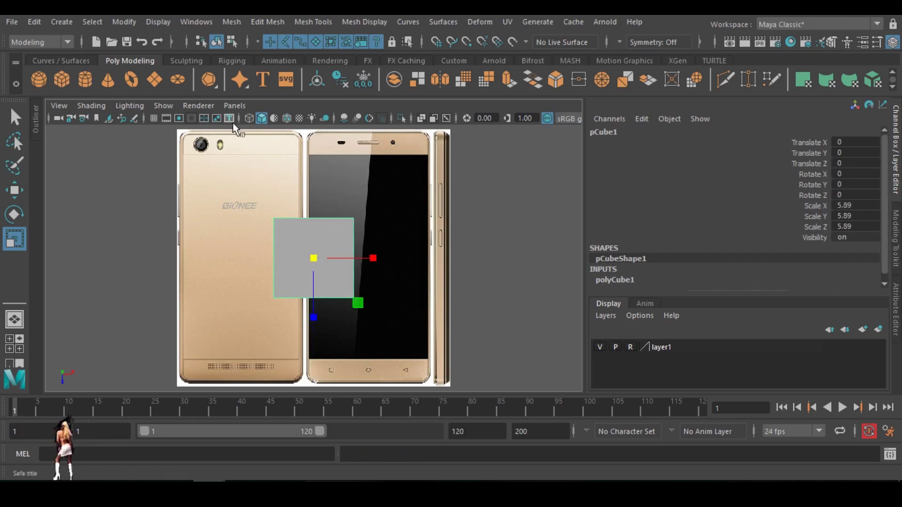
{"action": "left_click", "coordinate": [249, 118]}
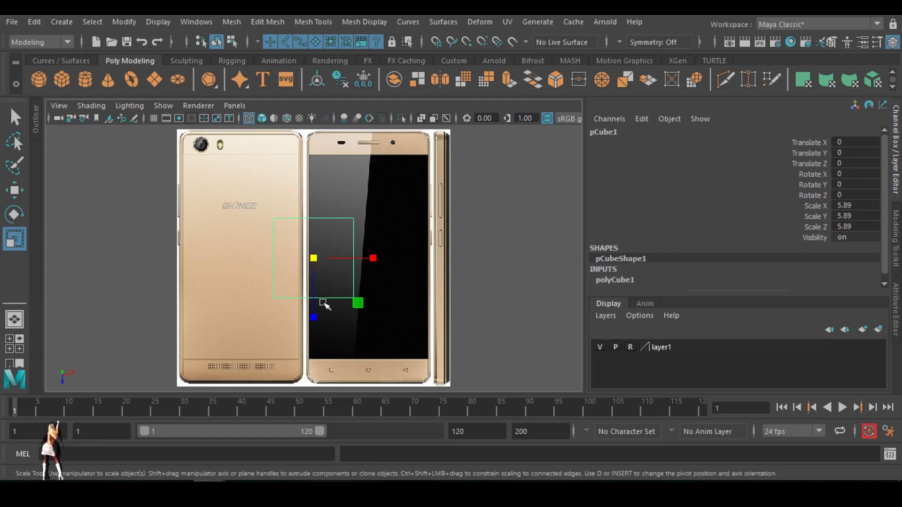
- Move the cube to about X 4.48, Z -5.06 over the phone's front image and pull its lower vertices to the phone's bottom edge
{"action": "key", "text": "w"}
{"action": "left_click_drag", "start_coordinate": [315, 257], "coordinate": [375, 194]}
{"action": "right_click_drag", "start_coordinate": [377, 207], "coordinate": [330, 207]}
{"action": "left_click_drag", "start_coordinate": [322, 214], "coordinate": [429, 252]}
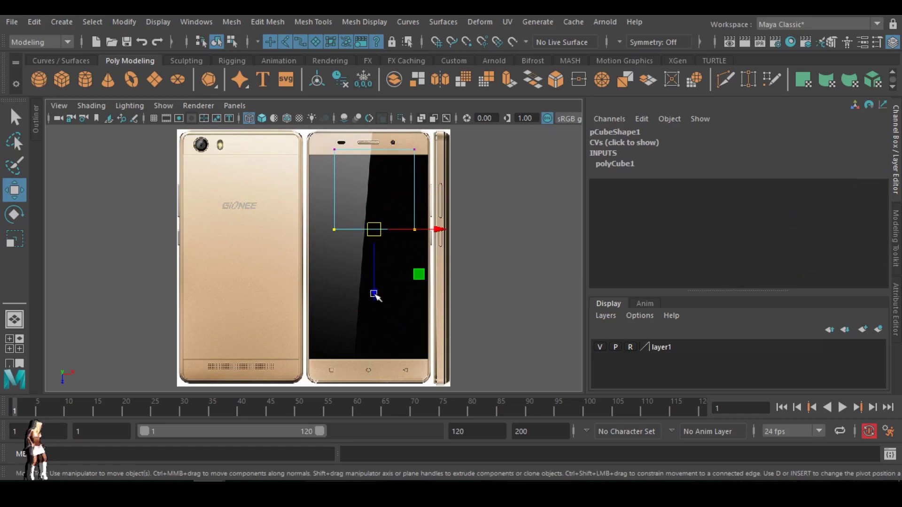
{"action": "left_click_drag", "start_coordinate": [375, 295], "coordinate": [376, 447]}
{"action": "middle_click_drag", "start_coordinate": [402, 386], "coordinate": [407, 304], "text": "alt"}
{"action": "scroll", "coordinate": [407, 303], "scroll_direction": "up", "scroll_amount": 7}
{"action": "scroll", "coordinate": [336, 276], "scroll_direction": "down", "scroll_amount": 10}
- Align the cube's top and side vertices with the phone's front outline and return to object mode
{"action": "left_click_drag", "start_coordinate": [301, 134], "coordinate": [372, 158]}
{"action": "key", "text": "f"}
{"action": "scroll", "coordinate": [312, 322], "scroll_direction": "down", "scroll_amount": 5}
{"action": "left_click_drag", "start_coordinate": [314, 325], "coordinate": [317, 266]}
{"action": "scroll", "coordinate": [314, 263], "scroll_direction": "down", "scroll_amount": 10}
{"action": "left_click_drag", "start_coordinate": [293, 237], "coordinate": [319, 398]}
{"action": "key", "text": "f"}
{"action": "scroll", "coordinate": [366, 257], "scroll_direction": "up", "scroll_amount": 6}
{"action": "left_click_drag", "start_coordinate": [381, 257], "coordinate": [361, 258]}
{"action": "left_click_drag", "start_coordinate": [400, 129], "coordinate": [435, 390]}
{"action": "scroll", "coordinate": [418, 238], "scroll_direction": "up", "scroll_amount": 4}
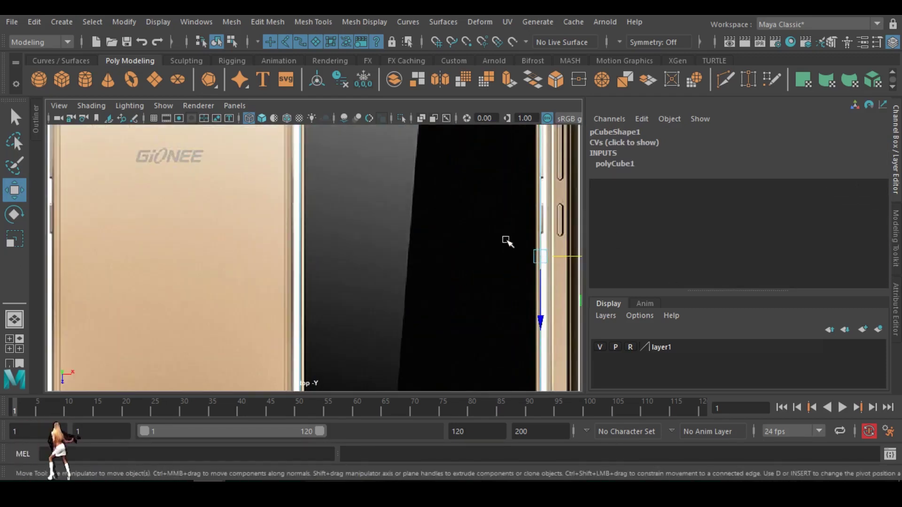
{"action": "scroll", "coordinate": [531, 235], "scroll_direction": "down", "scroll_amount": 6}
{"action": "right_click_drag", "start_coordinate": [329, 166], "coordinate": [361, 137]}
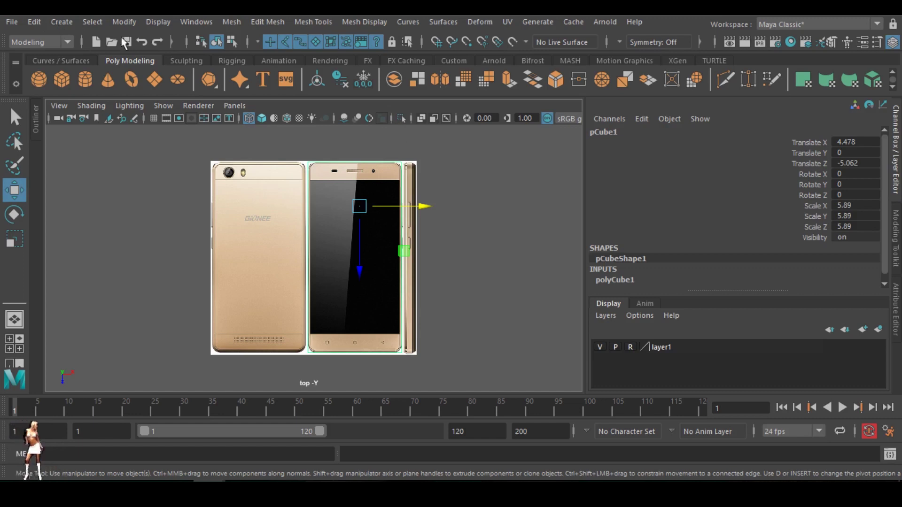
- Center the cube's pivot and flatten its height to a Y scale of about 2.64
{"action": "left_click", "coordinate": [123, 21]}
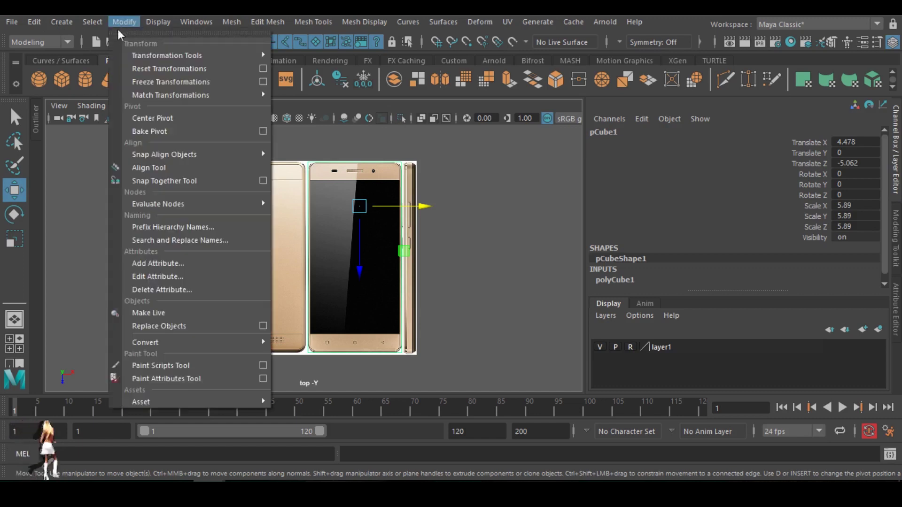
{"action": "left_click", "coordinate": [172, 118]}
{"action": "key", "text": "r"}
{"action": "key", "text": "space"}
{"action": "key", "text": "space"}
{"action": "left_click_drag", "start_coordinate": [351, 214], "coordinate": [346, 250]}
{"action": "key", "text": "space"}
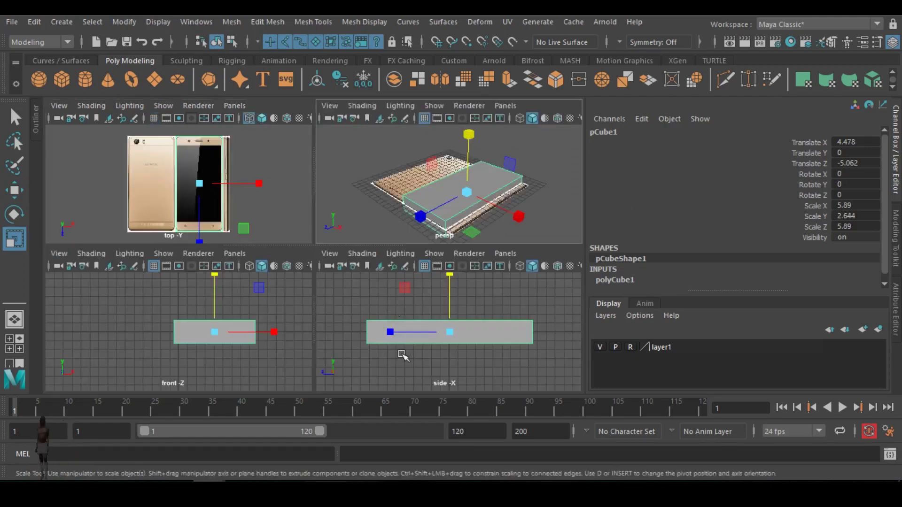
- Import image_search_1531937143266.jpg from the Desktop as an image plane in the side view
{"action": "key", "text": "space"}
{"action": "left_click", "coordinate": [53, 105]}
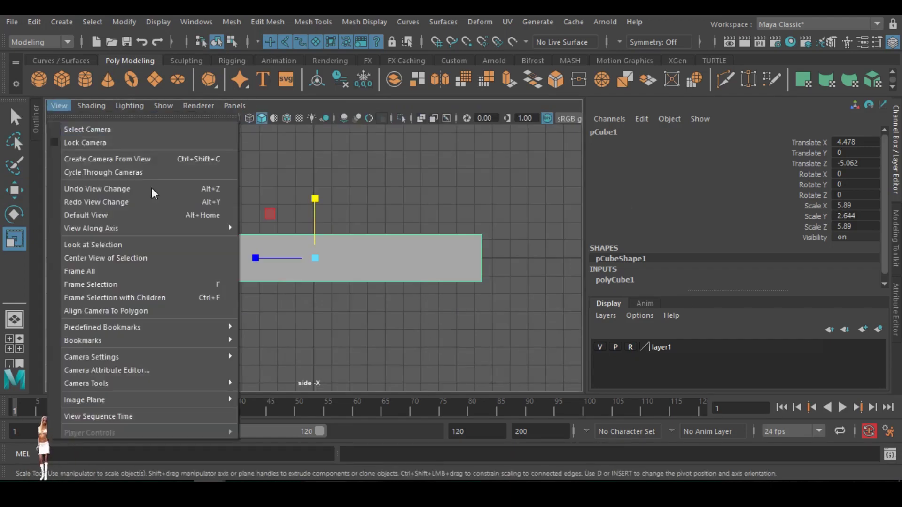
{"action": "mouse_move", "coordinate": [178, 401]}
{"action": "left_click", "coordinate": [372, 413]}
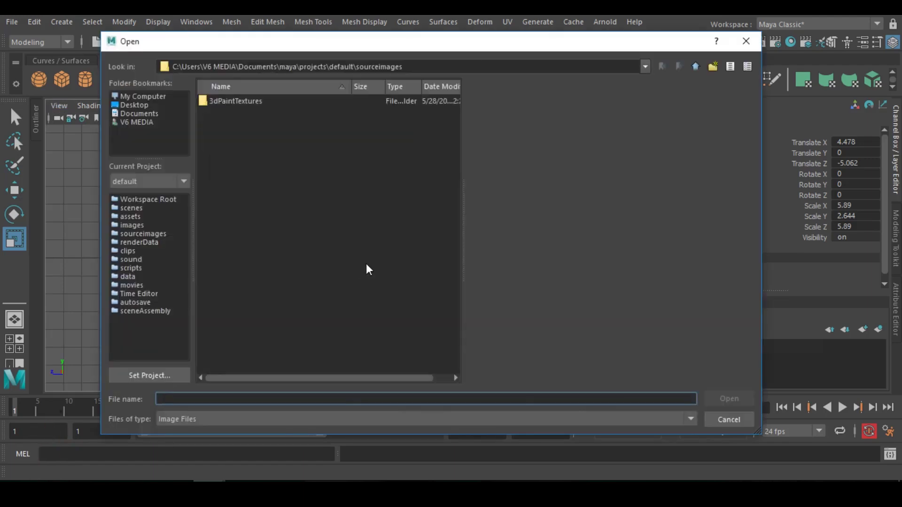
{"action": "left_click", "coordinate": [182, 106]}
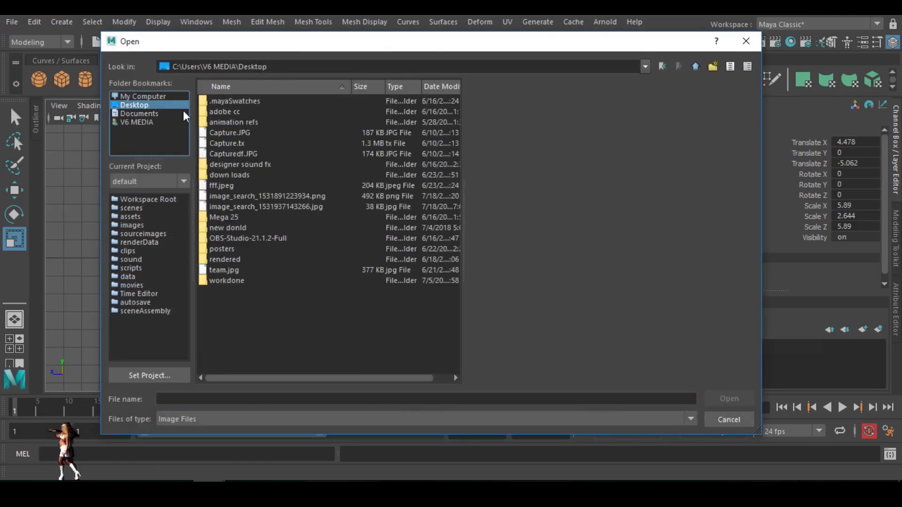
{"action": "left_click", "coordinate": [237, 206]}
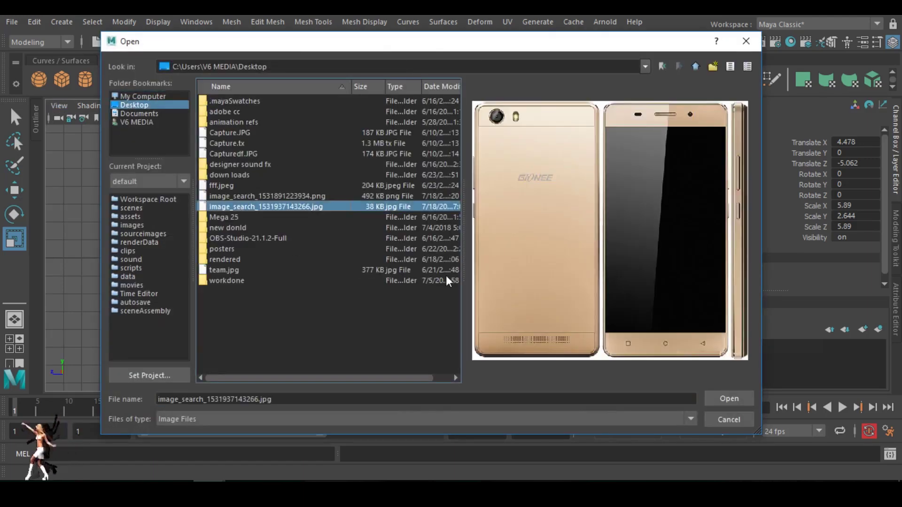
{"action": "left_click", "coordinate": [741, 397]}
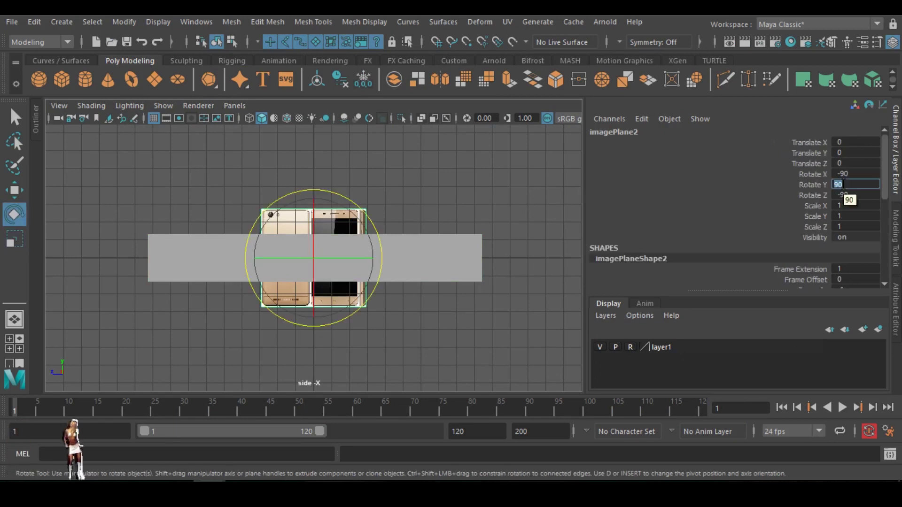
- Set the second image plane's Rotate Y to 180 and lower it to about Y -2.47 with the side view in wireframe
{"action": "type", "text": "180"}
{"action": "key", "text": "Return"}
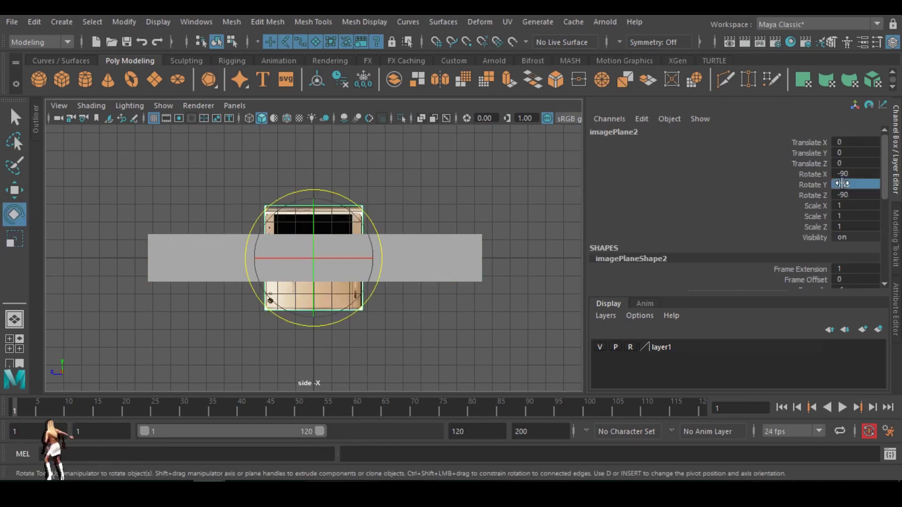
{"action": "scroll", "coordinate": [357, 237], "scroll_direction": "up", "scroll_amount": 3}
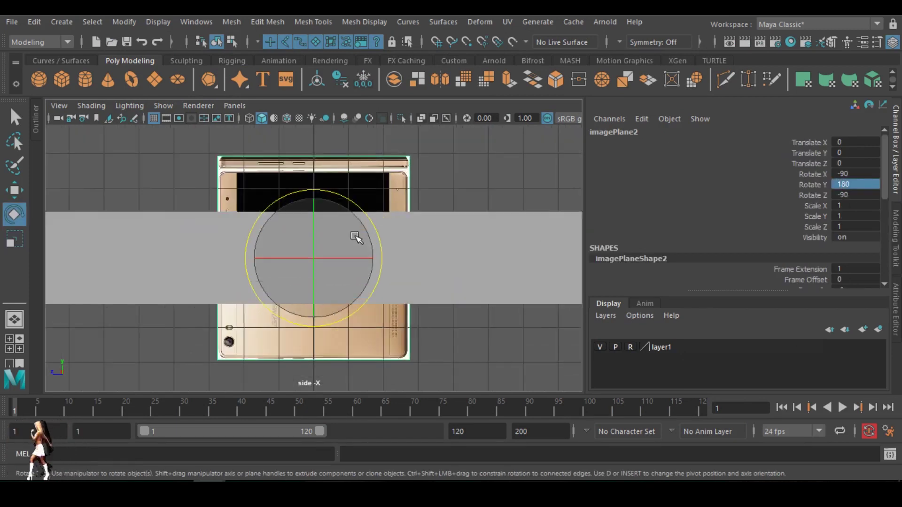
{"action": "scroll", "coordinate": [356, 238], "scroll_direction": "up", "scroll_amount": 2}
{"action": "key", "text": "w"}
{"action": "scroll", "coordinate": [329, 202], "scroll_direction": "down", "scroll_amount": 3}
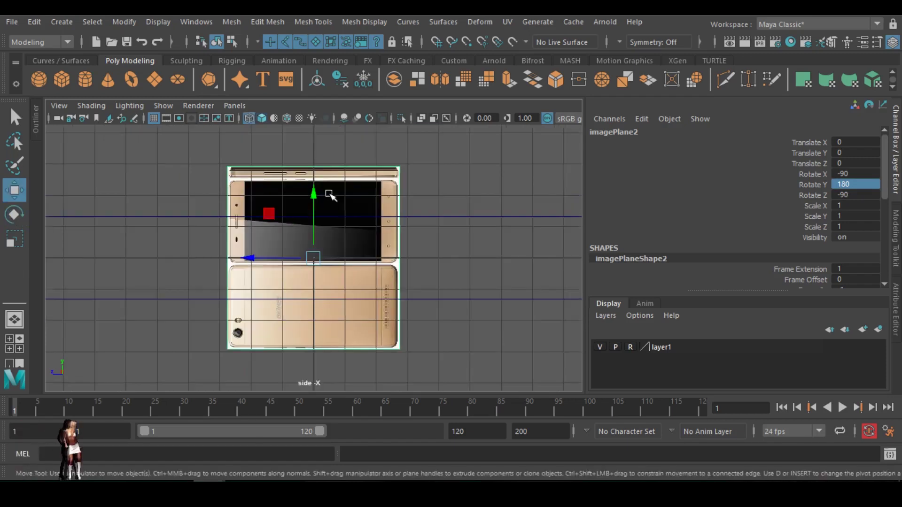
{"action": "left_click_drag", "start_coordinate": [316, 195], "coordinate": [304, 271]}
{"action": "scroll", "coordinate": [334, 329], "scroll_direction": "down", "scroll_amount": 3}
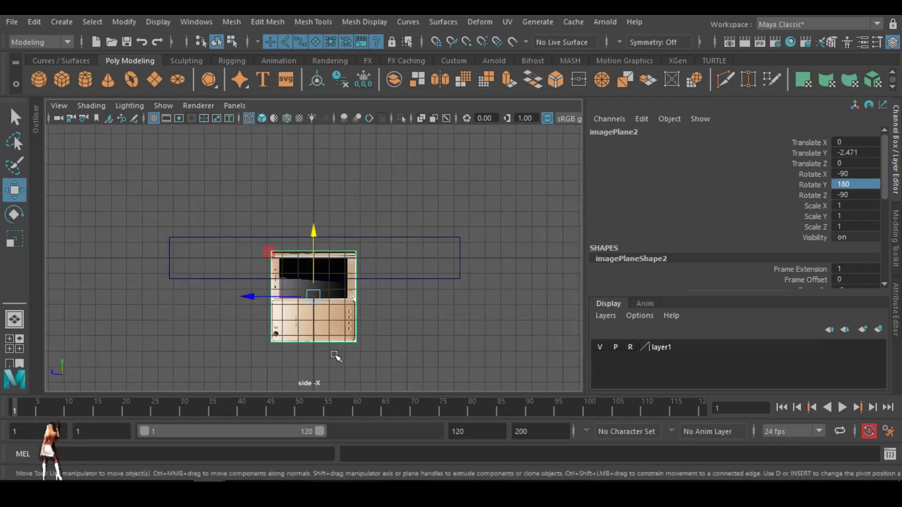
- Copy the first image plane's 3.451 scale to the second on all axes and lower the second to about Y -9.04 to meet the cube
{"action": "key", "text": "space"}
{"action": "key", "text": "space"}
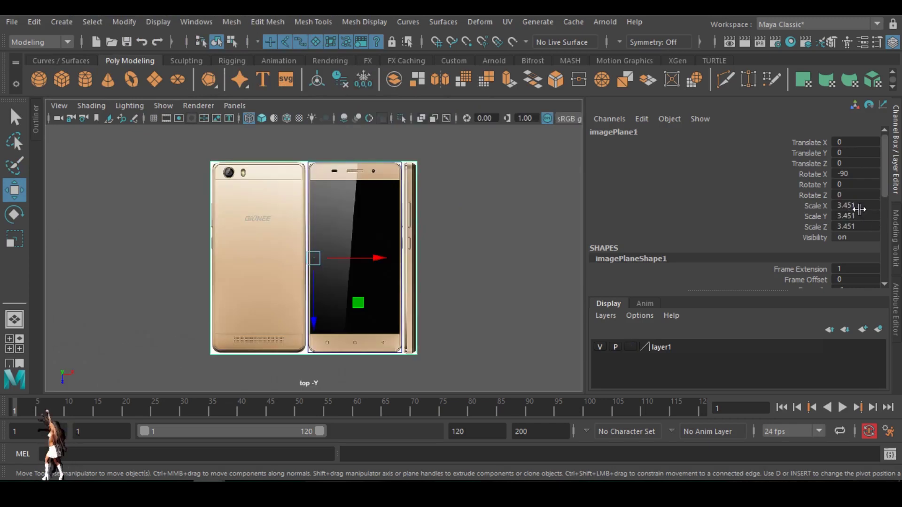
{"action": "left_click", "coordinate": [860, 210]}
{"action": "key", "text": "ctrl+c"}
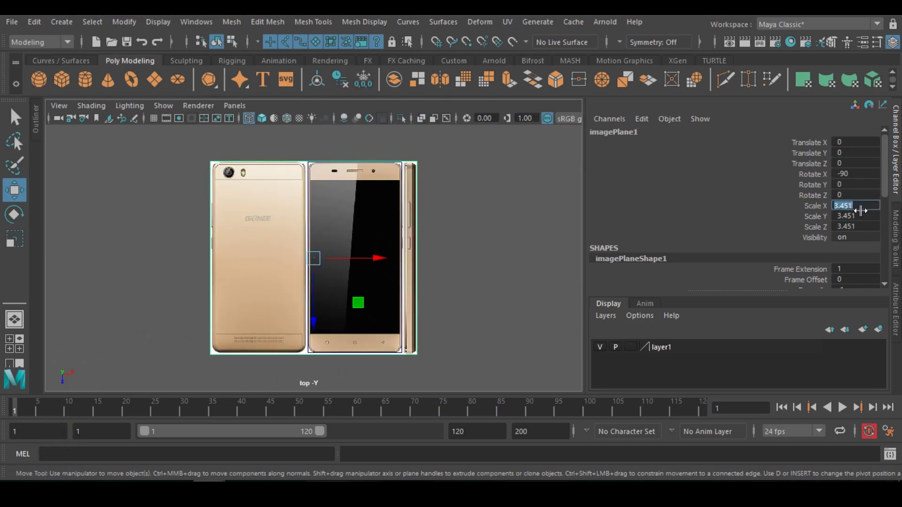
{"action": "left_click", "coordinate": [458, 319]}
{"action": "key", "text": "space"}
{"action": "key", "text": "space"}
{"action": "left_click", "coordinate": [353, 319]}
{"action": "left_click_drag", "start_coordinate": [847, 206], "coordinate": [847, 227]}
{"action": "key", "text": "ctrl+v"}
{"action": "key", "text": "Return"}
{"action": "left_click_drag", "start_coordinate": [311, 231], "coordinate": [312, 333]}
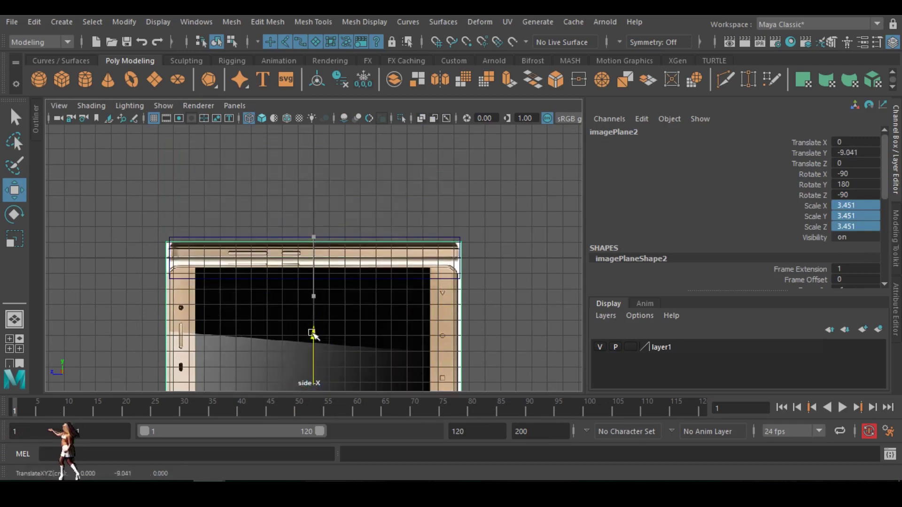
- Fit the cube to the phone's side profile with a Y scale of about 0.61 and a height position of about Y 0.32
{"action": "scroll", "coordinate": [273, 276], "scroll_direction": "up", "scroll_amount": 4}
{"action": "left_click", "coordinate": [358, 230]}
{"action": "key", "text": "r"}
{"action": "left_click_drag", "start_coordinate": [316, 200], "coordinate": [315, 232]}
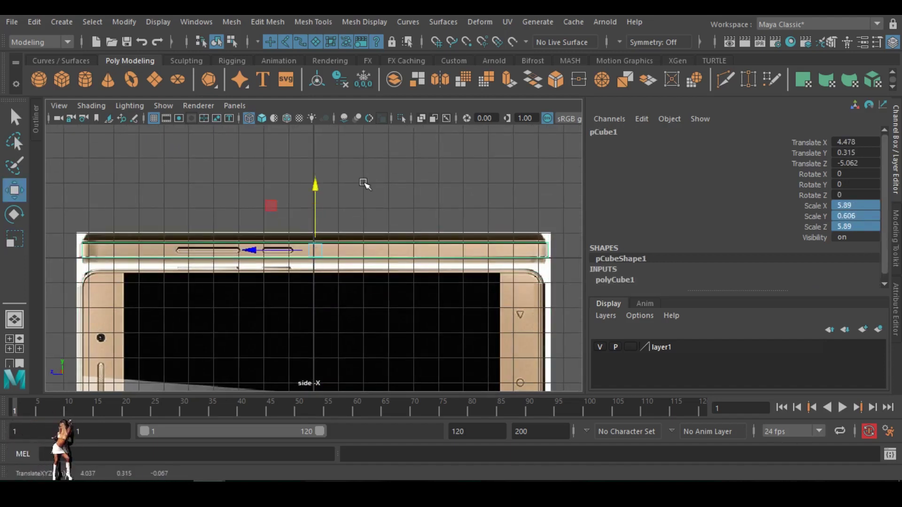
{"action": "left_click", "coordinate": [364, 183]}
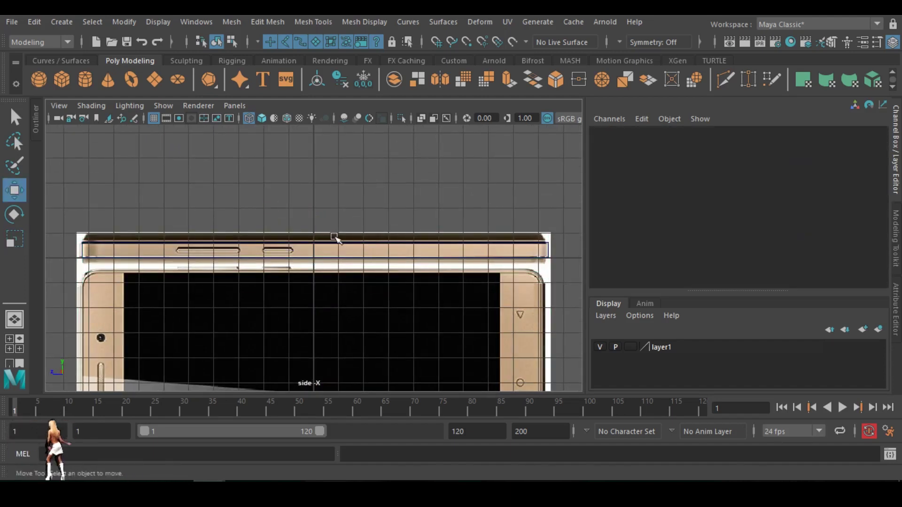
- Add the side-view image plane to layer1 and set the layer to reference mode
{"action": "key", "text": "space"}
{"action": "key", "text": "space"}
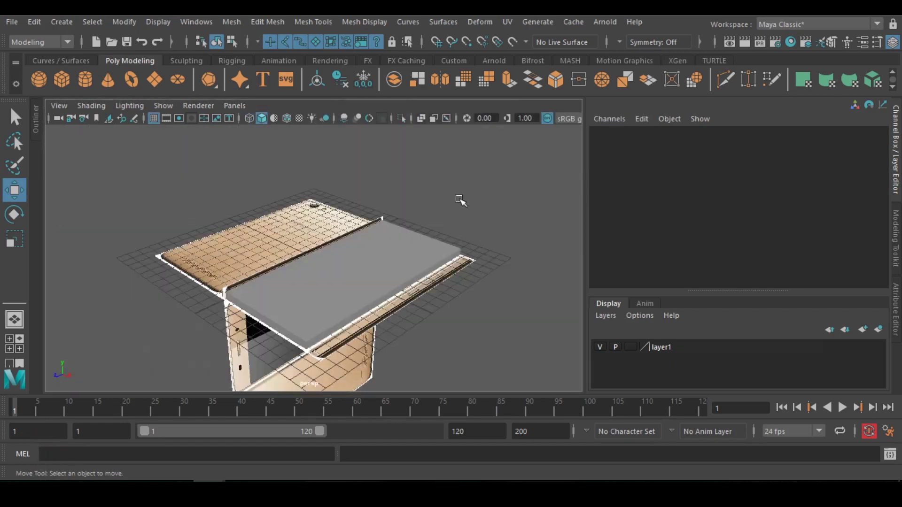
{"action": "left_click", "coordinate": [248, 258]}
{"action": "right_click", "coordinate": [658, 346]}
{"action": "left_click", "coordinate": [692, 374]}
{"action": "left_click", "coordinate": [427, 360]}
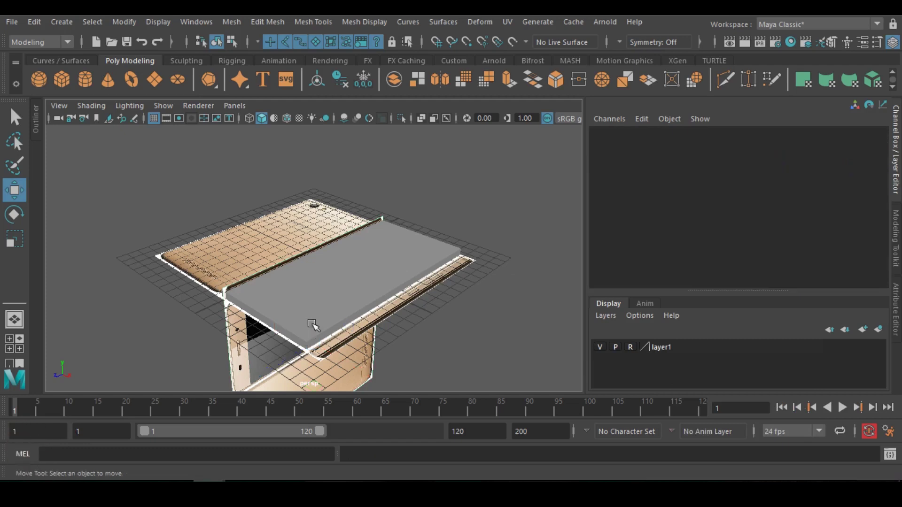
- Select the four vertical corner edges of the phone body cube and bevel them
{"action": "left_click", "coordinate": [313, 325]}
{"action": "left_click_drag", "start_coordinate": [342, 336], "coordinate": [355, 295], "text": "alt"}
{"action": "right_click_drag", "start_coordinate": [357, 297], "coordinate": [355, 76]}
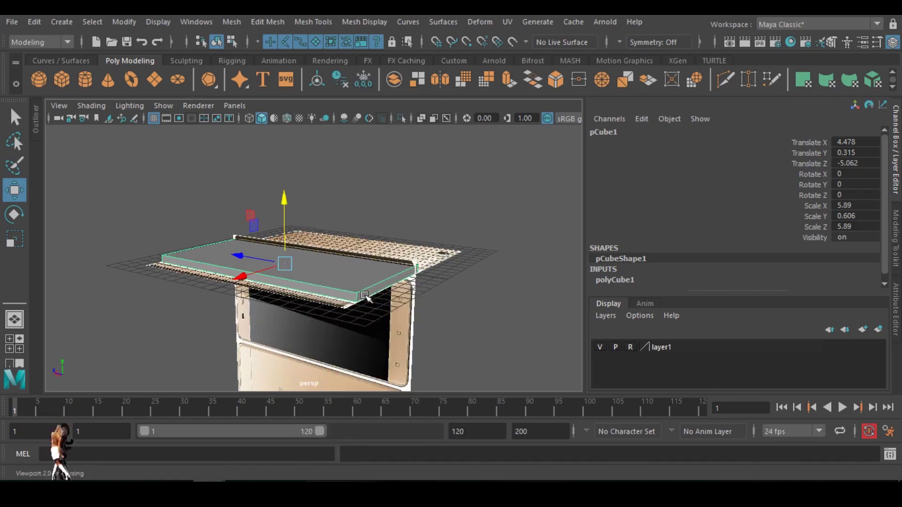
{"action": "left_click", "coordinate": [357, 297]}
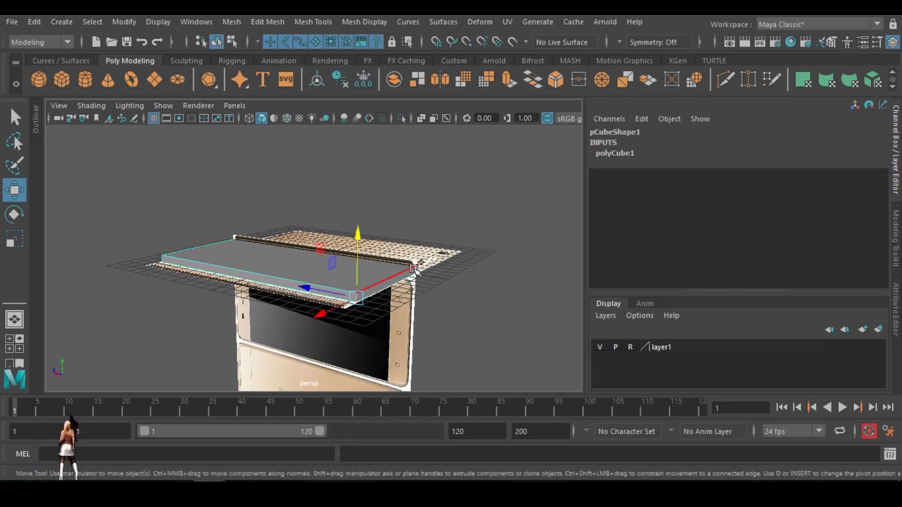
{"action": "left_click_drag", "start_coordinate": [145, 288], "coordinate": [230, 308], "text": "alt"}
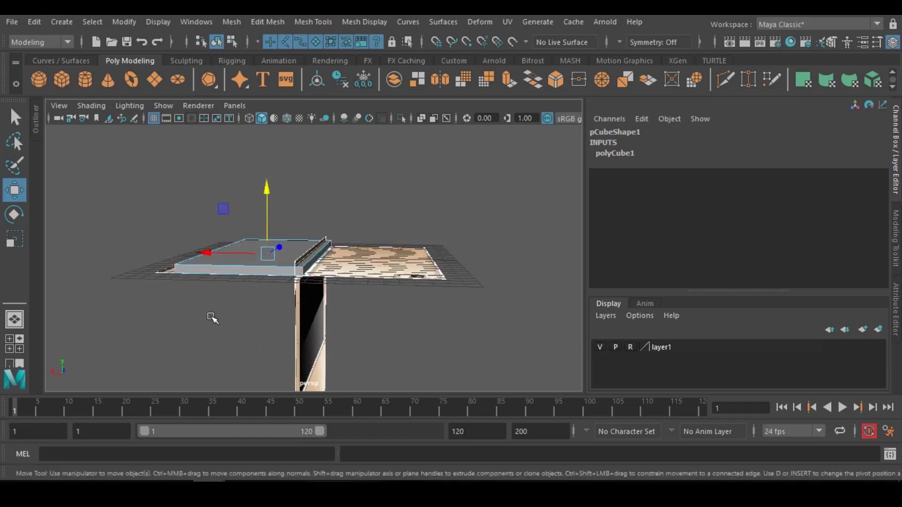
{"action": "scroll", "coordinate": [175, 298], "scroll_direction": "up", "scroll_amount": 5}
{"action": "key", "text": "F10"}
{"action": "right_click_drag", "start_coordinate": [201, 247], "coordinate": [217, 249], "text": "shift"}
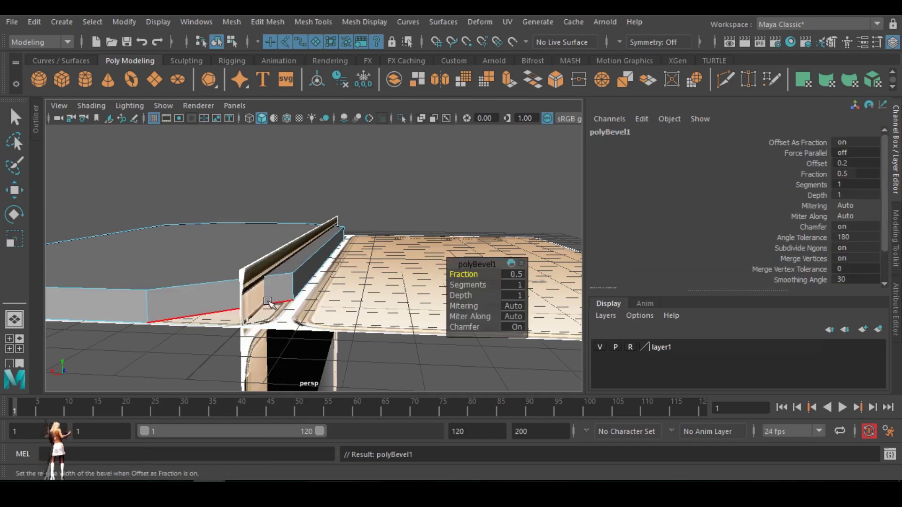
- Set the corner bevel's Fraction to 0.2 and Segments to 7 to match the top-view reference, and clear the selection
{"action": "key", "text": "space"}
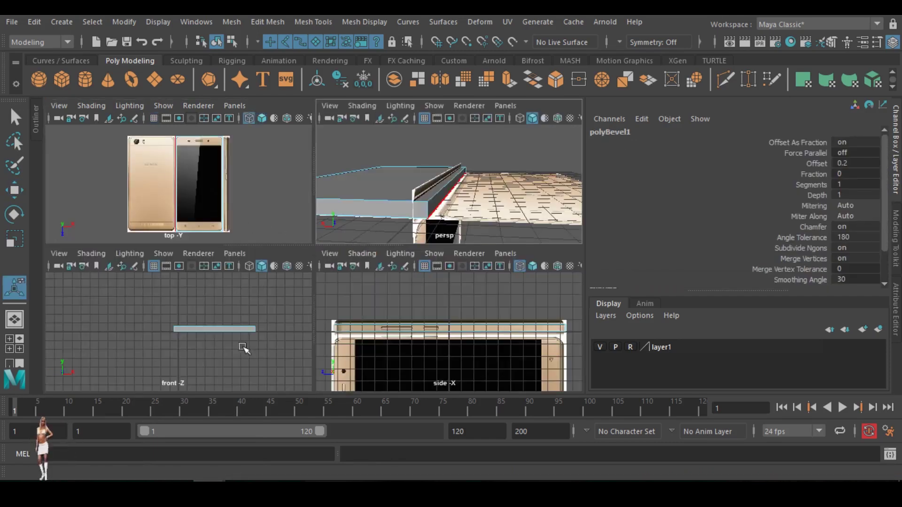
{"action": "key", "text": "space"}
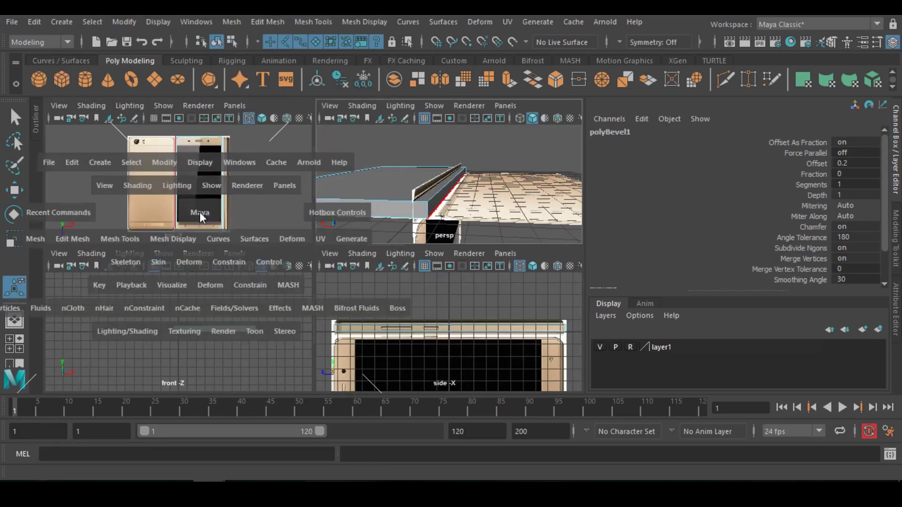
{"action": "scroll", "coordinate": [332, 267], "scroll_direction": "up", "scroll_amount": 1}
{"action": "left_click", "coordinate": [514, 274]}
{"action": "type", "text": ".2"}
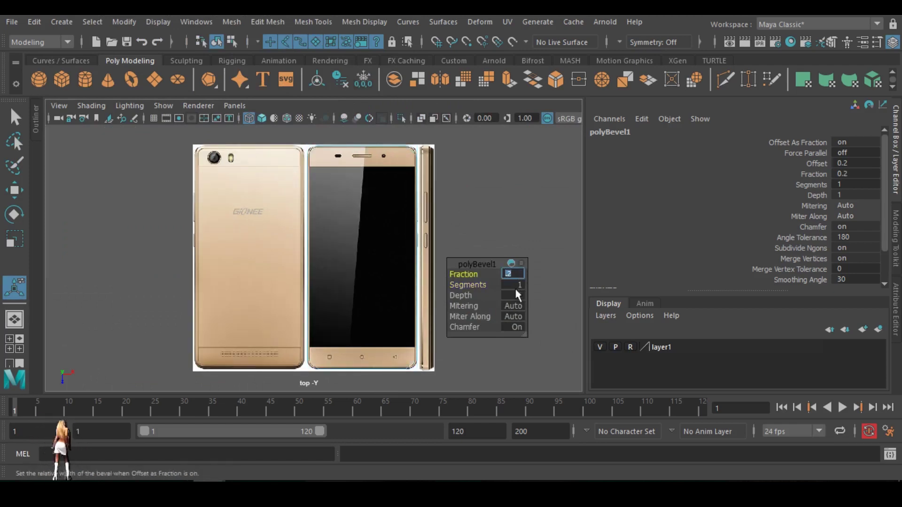
{"action": "left_click", "coordinate": [512, 286]}
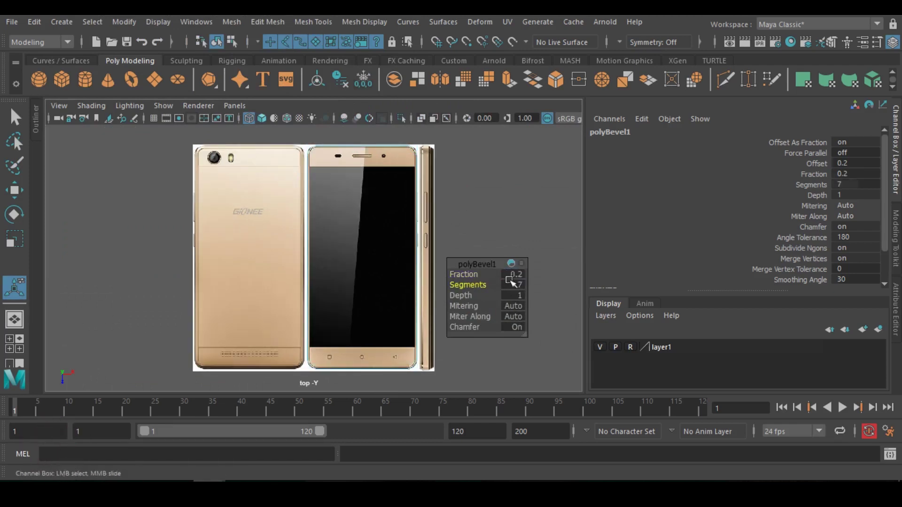
{"action": "scroll", "coordinate": [424, 212], "scroll_direction": "up", "scroll_amount": 1}
{"action": "left_click", "coordinate": [399, 235]}
{"action": "key", "text": "v"}
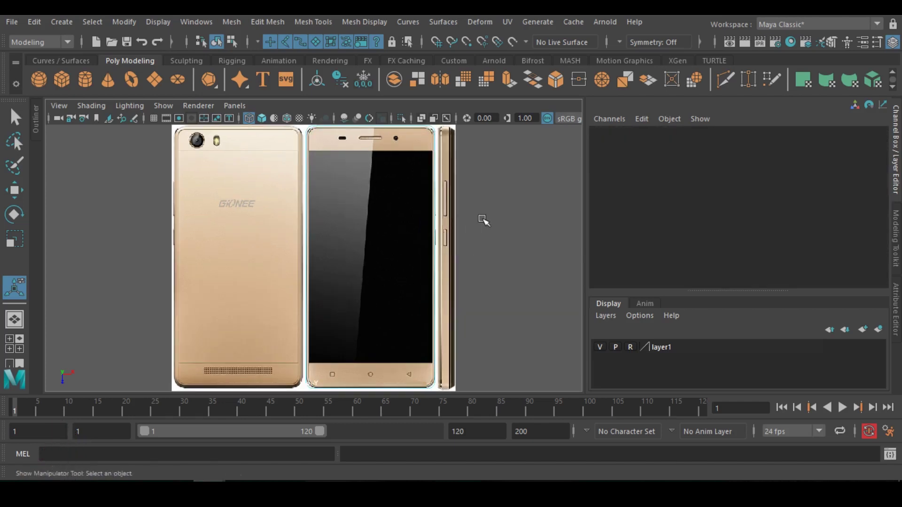
- Extrude the phone body's upper face in the perspective view with an Offset of 0.2
{"action": "key", "text": "space"}
{"action": "key", "text": "space"}
{"action": "scroll", "coordinate": [249, 285], "scroll_direction": "down", "scroll_amount": 2}
{"action": "right_click_drag", "start_coordinate": [247, 279], "coordinate": [307, 93]}
{"action": "middle_click_drag", "start_coordinate": [259, 312], "coordinate": [355, 300], "text": "alt"}
{"action": "left_click_drag", "start_coordinate": [354, 300], "coordinate": [342, 315], "text": "alt"}
{"action": "right_click_drag", "start_coordinate": [337, 315], "coordinate": [330, 145]}
{"action": "left_click", "coordinate": [328, 280]}
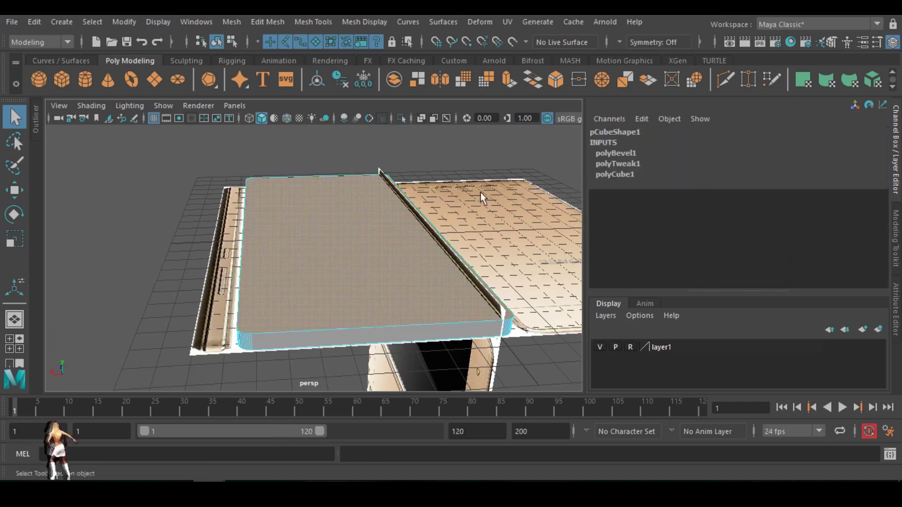
{"action": "left_click", "coordinate": [507, 80]}
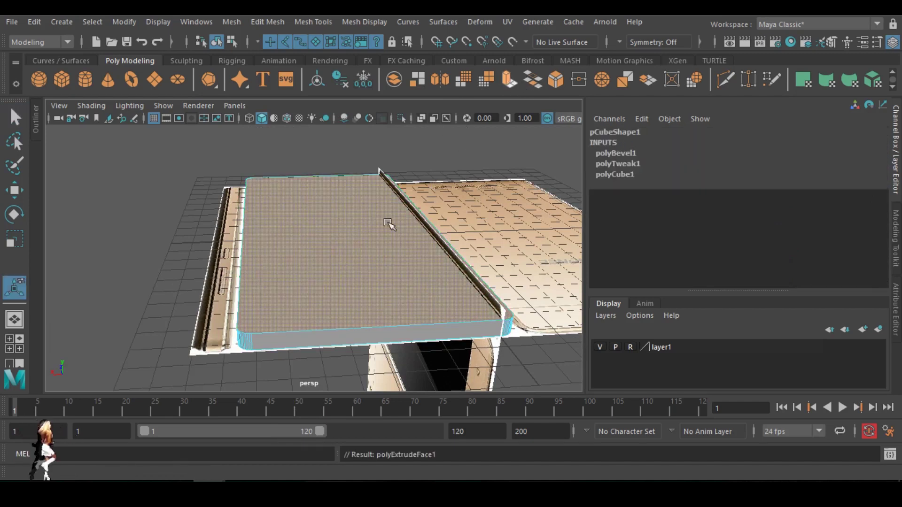
{"action": "mouse_move", "coordinate": [469, 276]}
{"action": "left_mouse_down"}
{"action": "mouse_move", "coordinate": [484, 276]}
{"action": "mouse_move", "coordinate": [457, 279]}
{"action": "left_mouse_up"}
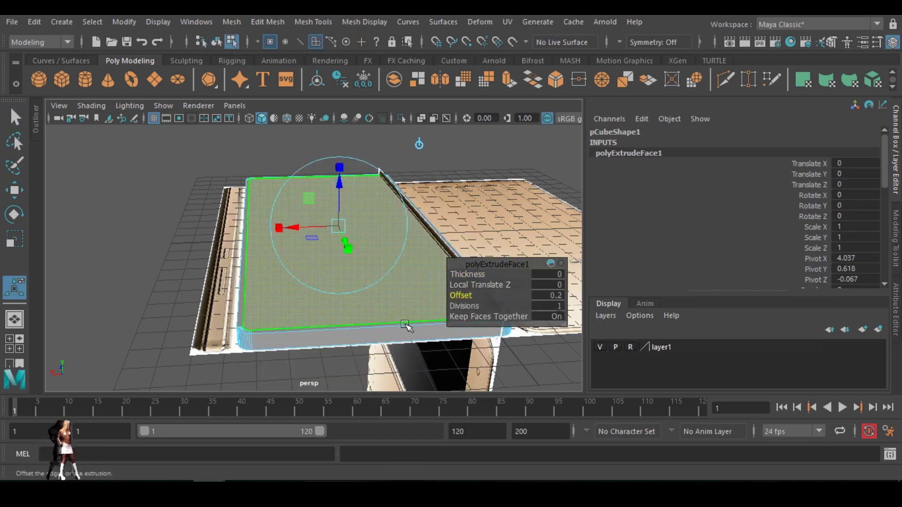
- Set the upper face extrusion's Offset to 0.3 against the top-view reference
{"action": "key", "text": "space"}
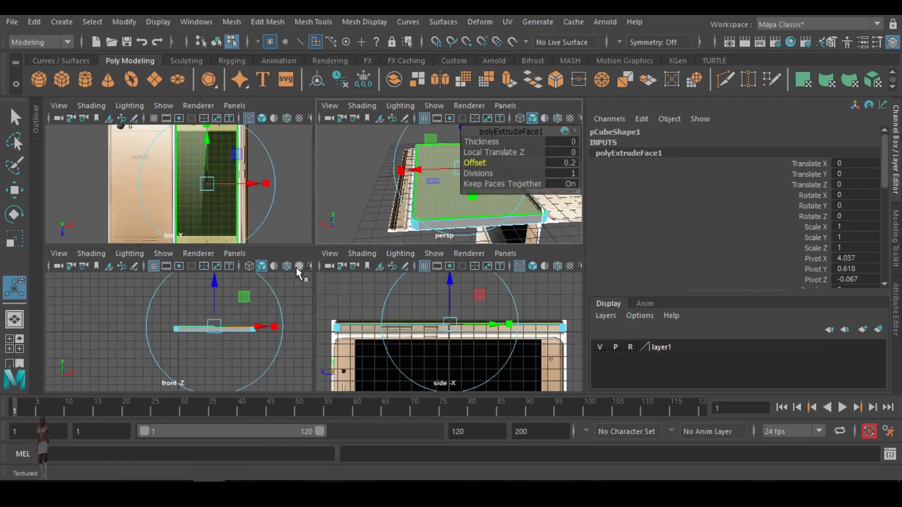
{"action": "key", "text": "space"}
{"action": "scroll", "coordinate": [380, 234], "scroll_direction": "up", "scroll_amount": 2}
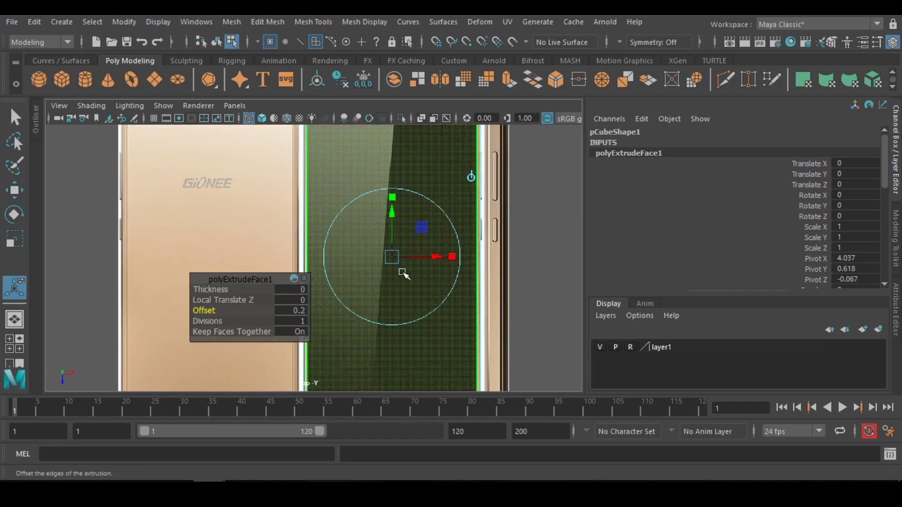
{"action": "left_click", "coordinate": [301, 311]}
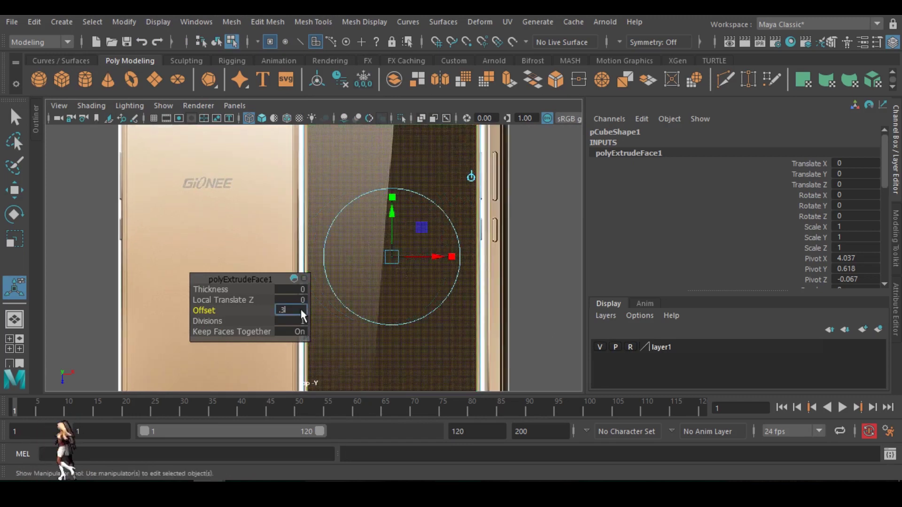
{"action": "key", "text": "Return"}
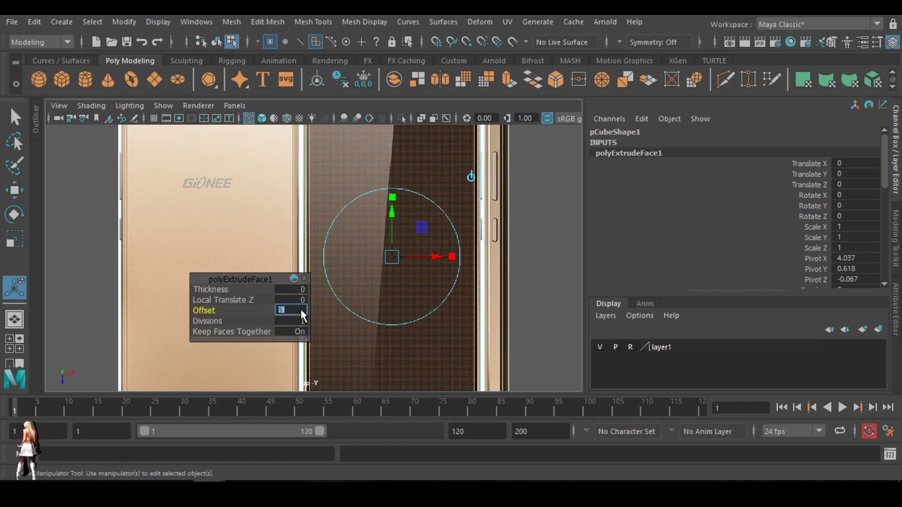
{"action": "scroll", "coordinate": [406, 260], "scroll_direction": "up", "scroll_amount": 2}
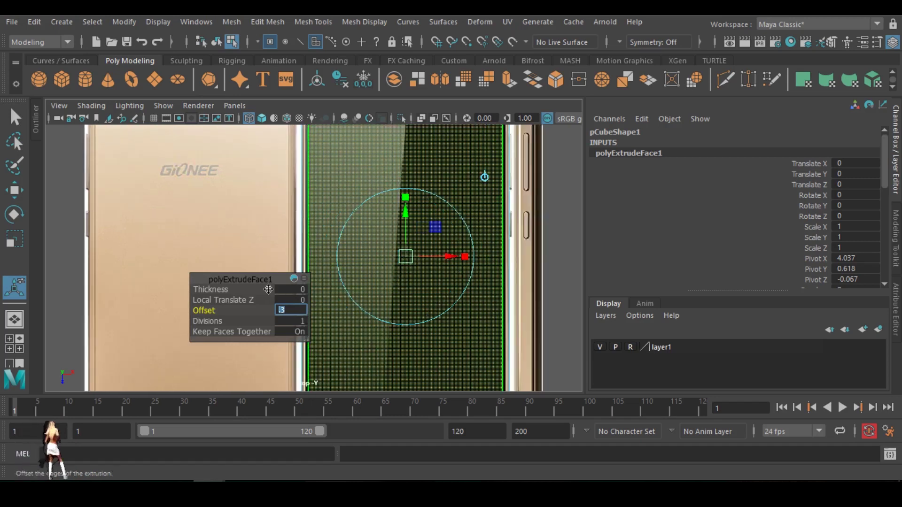
- Extrude the inset face again with Divisions 1 and sink it to a Local Translate Z of about -0.079
{"action": "left_click", "coordinate": [510, 81]}
{"action": "key", "text": "space"}
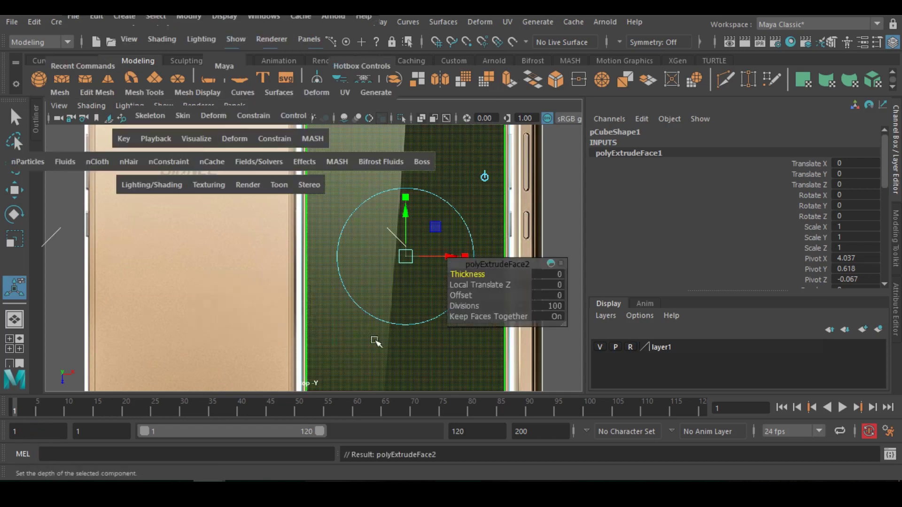
{"action": "key", "text": "space"}
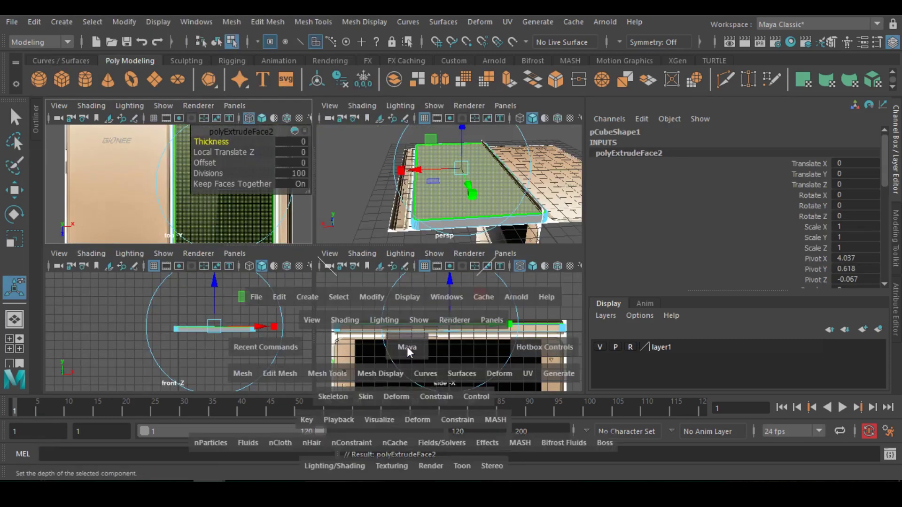
{"action": "key", "text": "space"}
{"action": "left_click_drag", "start_coordinate": [318, 205], "coordinate": [321, 207]}
{"action": "left_click_drag", "start_coordinate": [307, 325], "coordinate": [212, 315]}
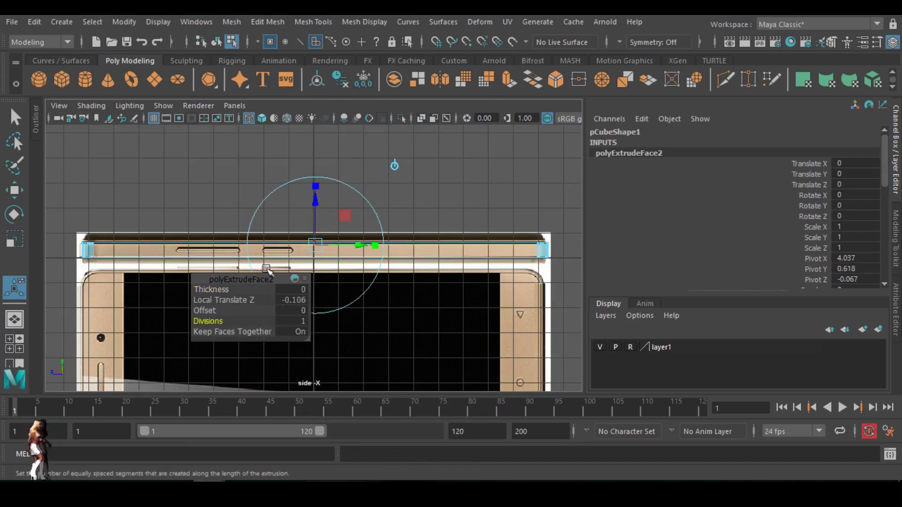
{"action": "left_click_drag", "start_coordinate": [314, 202], "coordinate": [314, 198]}
- Select the edge loops around the upper rim of the phone body and bevel them
{"action": "key", "text": "space"}
{"action": "key", "text": "space"}
{"action": "left_click_drag", "start_coordinate": [450, 323], "coordinate": [399, 309], "text": "alt"}
{"action": "scroll", "coordinate": [460, 299], "scroll_direction": "up", "scroll_amount": 3}
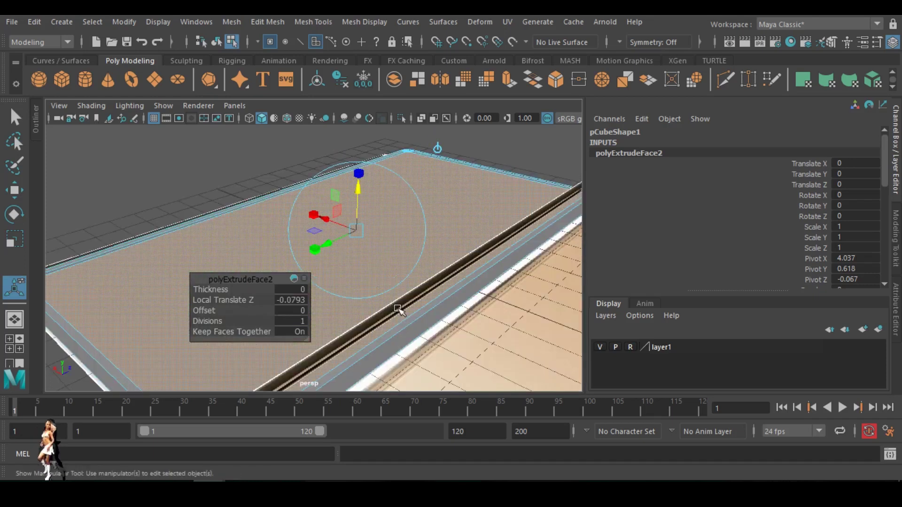
{"action": "right_click_drag", "start_coordinate": [177, 227], "coordinate": [174, 79]}
{"action": "key", "text": "q"}
{"action": "left_click", "coordinate": [207, 224]}
{"action": "scroll", "coordinate": [210, 219], "scroll_direction": "up", "scroll_amount": 3}
{"action": "scroll", "coordinate": [207, 223], "scroll_direction": "down", "scroll_amount": 5}
{"action": "left_click_drag", "start_coordinate": [221, 225], "coordinate": [284, 252], "text": "alt"}
{"action": "left_click", "coordinate": [217, 256]}
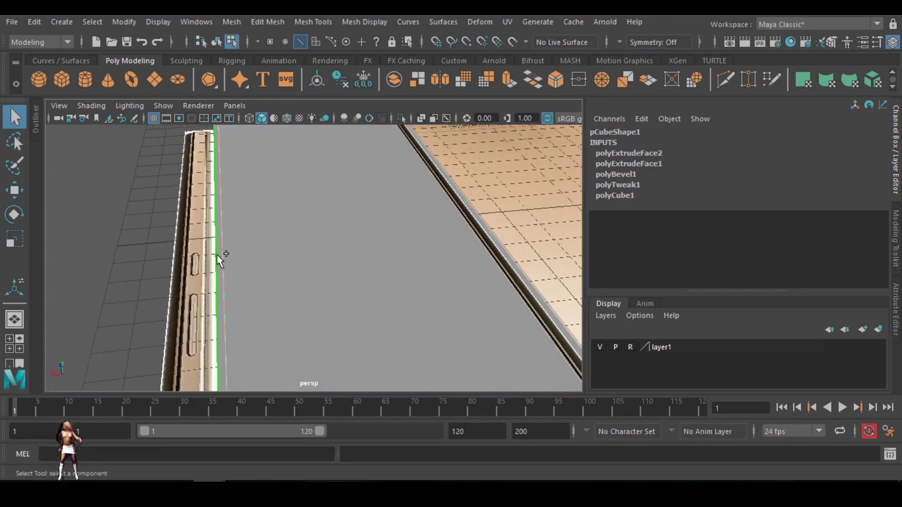
{"action": "scroll", "coordinate": [218, 256], "scroll_direction": "down", "scroll_amount": 5}
{"action": "left_click_drag", "start_coordinate": [362, 249], "coordinate": [288, 238], "text": "alt"}
{"action": "right_click_drag", "start_coordinate": [302, 337], "coordinate": [366, 252], "text": "shift"}
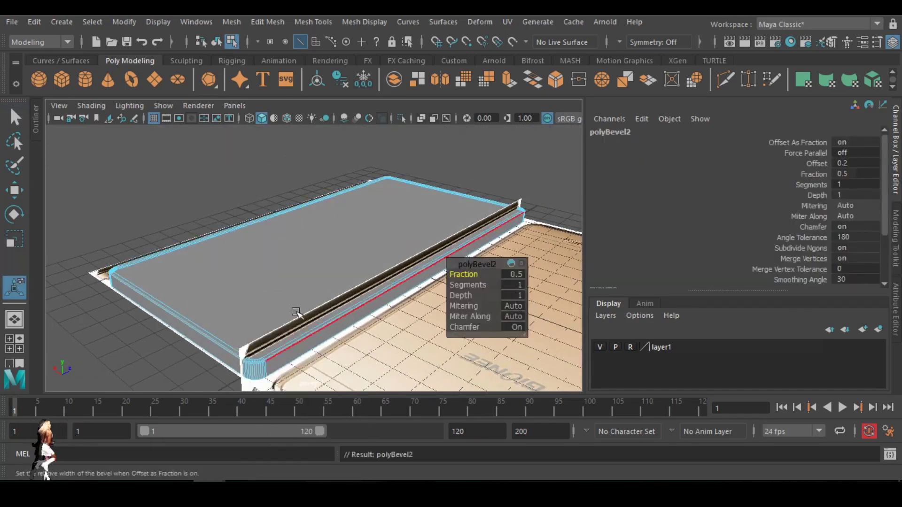
- Set the rim bevel's Segments to 12
{"action": "scroll", "coordinate": [301, 313], "scroll_direction": "up", "scroll_amount": 4}
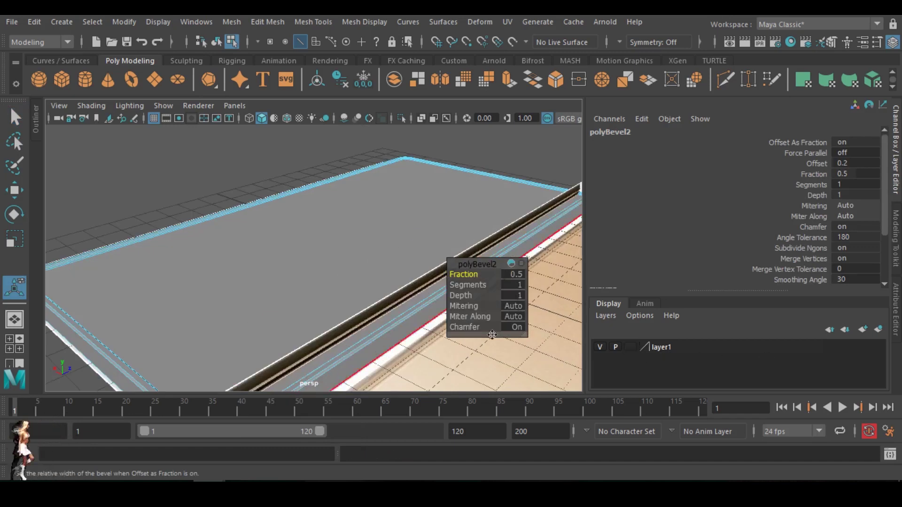
{"action": "left_click_drag", "start_coordinate": [224, 326], "coordinate": [197, 316], "text": "alt"}
{"action": "left_click_drag", "start_coordinate": [484, 285], "coordinate": [573, 283]}
{"action": "middle_click_drag", "start_coordinate": [583, 282], "coordinate": [306, 331]}
{"action": "scroll", "coordinate": [306, 336], "scroll_direction": "up", "scroll_amount": 5}
{"action": "scroll", "coordinate": [300, 339], "scroll_direction": "down", "scroll_amount": 3}
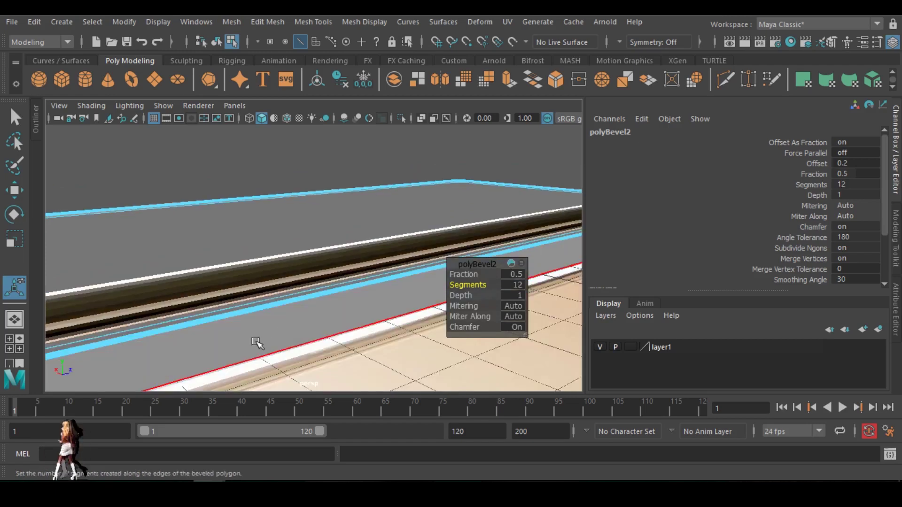
{"action": "mouse_move", "coordinate": [336, 347]}
{"action": "left_mouse_down", "text": "alt"}
{"action": "mouse_move", "coordinate": [364, 346]}
{"action": "mouse_move", "coordinate": [298, 341]}
{"action": "mouse_move", "coordinate": [331, 335]}
{"action": "left_mouse_up", "text": "alt"}
{"action": "left_click_drag", "start_coordinate": [490, 300], "coordinate": [453, 312], "text": "alt"}
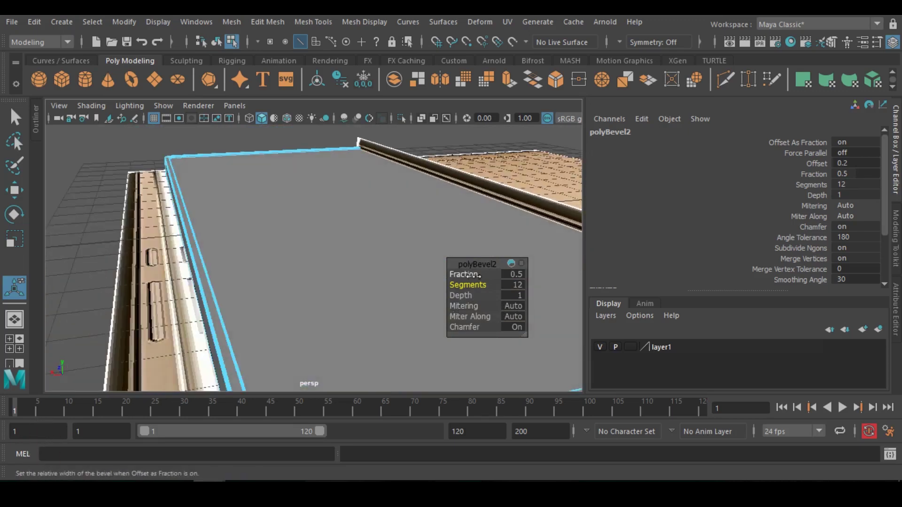
- Set the rim bevel's Fraction to 0.6 after trying 1, 0.7 and 0.5, and return to object mode with nothing selected
{"action": "left_click_drag", "start_coordinate": [452, 273], "coordinate": [489, 277]}
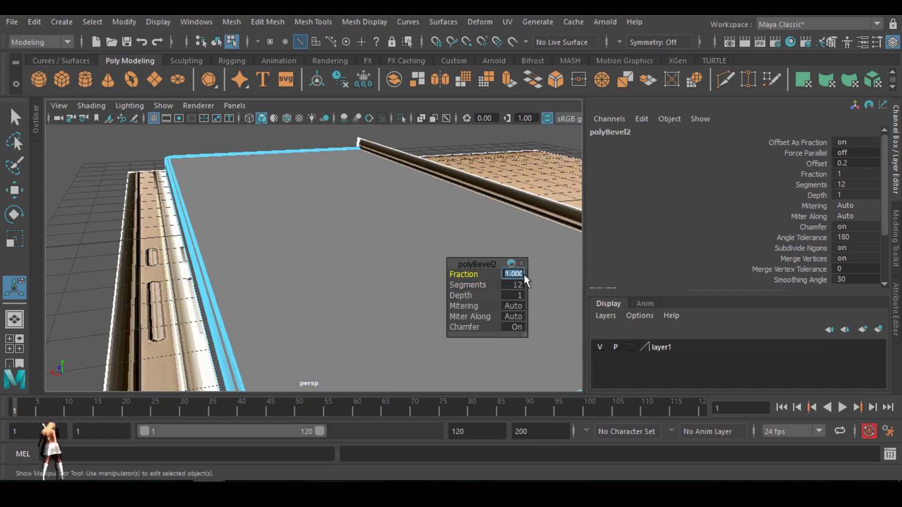
{"action": "key", "text": "Return"}
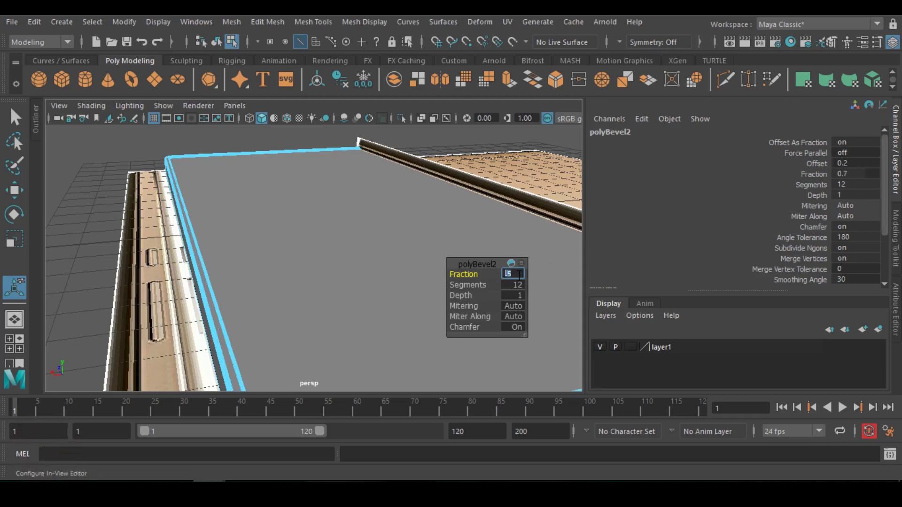
{"action": "key", "text": "Return"}
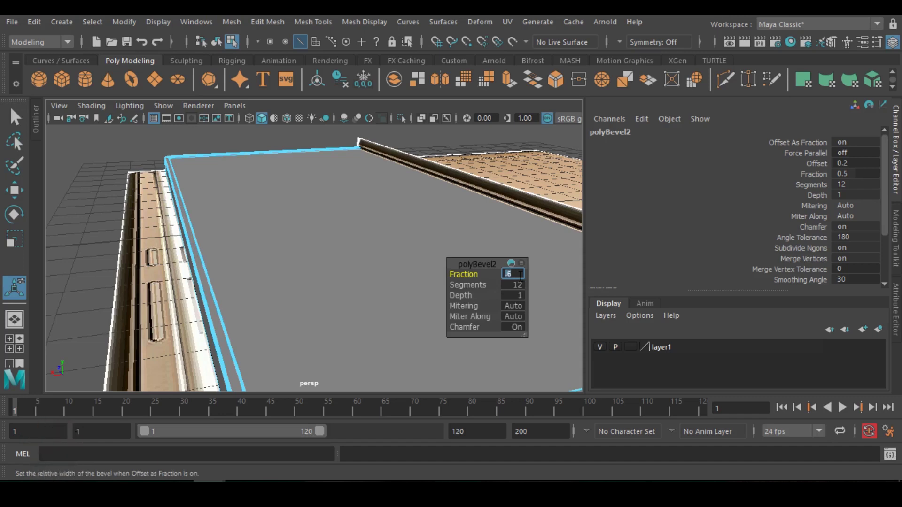
{"action": "left_click", "coordinate": [277, 280]}
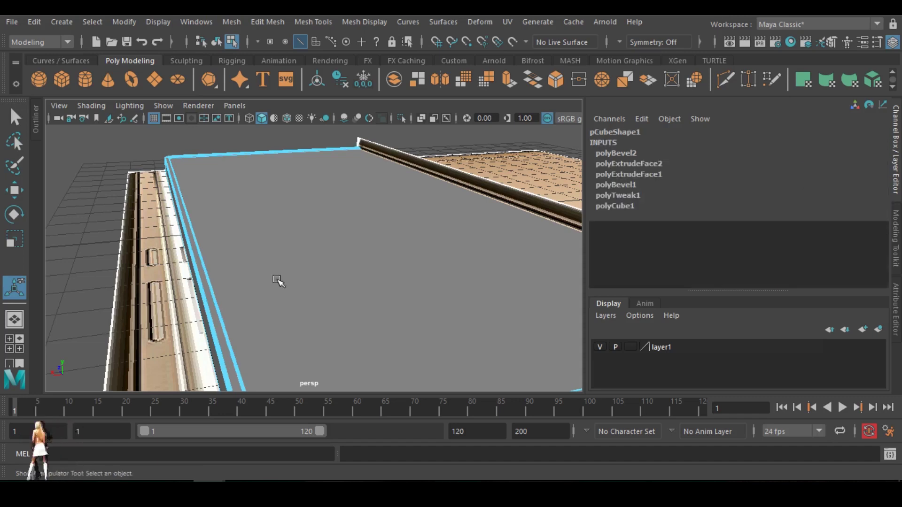
{"action": "right_click", "coordinate": [277, 279]}
{"action": "right_click_drag", "start_coordinate": [277, 279], "coordinate": [320, 94]}
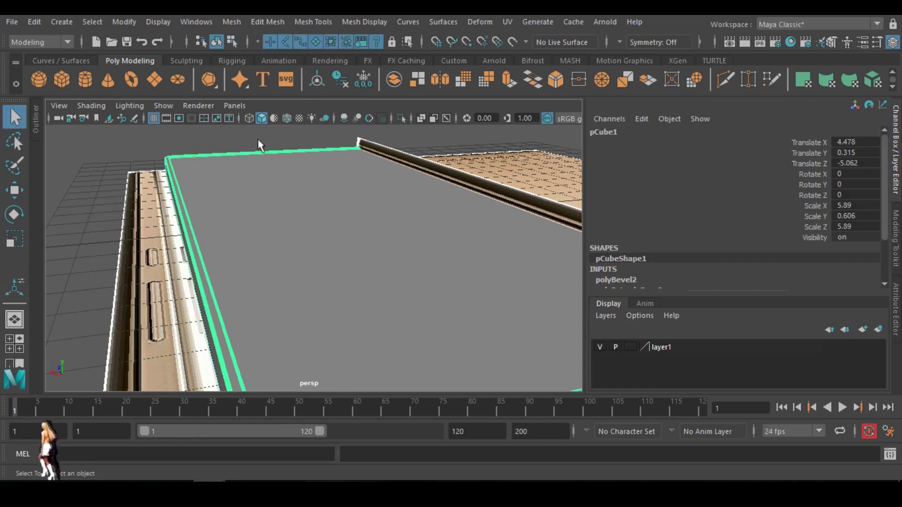
{"action": "left_click", "coordinate": [246, 131]}
- Switch layer1 to template display and select the phone body to inspect its rounded rim
{"action": "left_click_drag", "start_coordinate": [280, 261], "coordinate": [341, 286], "text": "alt"}
{"action": "scroll", "coordinate": [341, 286], "scroll_direction": "down", "scroll_amount": 8}
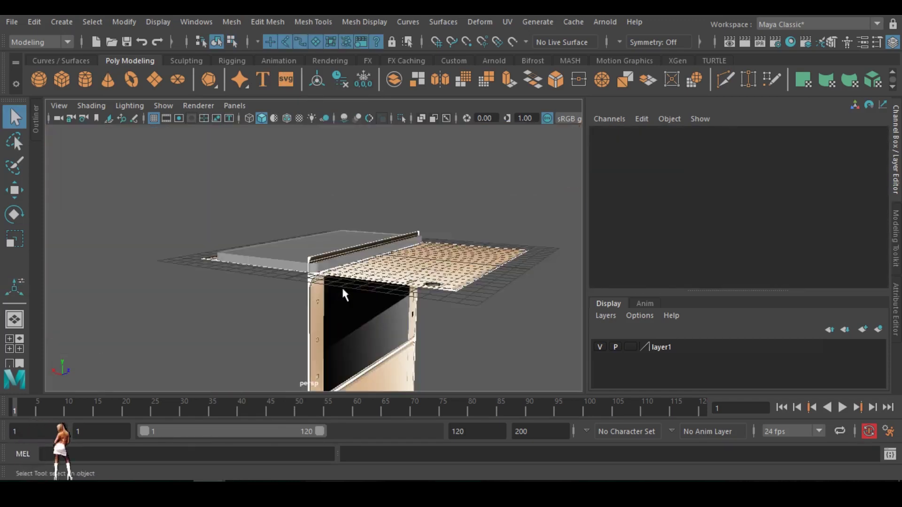
{"action": "left_click", "coordinate": [630, 347]}
{"action": "scroll", "coordinate": [317, 306], "scroll_direction": "up", "scroll_amount": 5}
{"action": "left_click_drag", "start_coordinate": [318, 307], "coordinate": [372, 266], "text": "alt"}
{"action": "left_click", "coordinate": [374, 315]}
{"action": "left_click", "coordinate": [461, 320]}
{"action": "left_click", "coordinate": [372, 266]}
{"action": "left_click_drag", "start_coordinate": [460, 297], "coordinate": [384, 334], "text": "alt"}
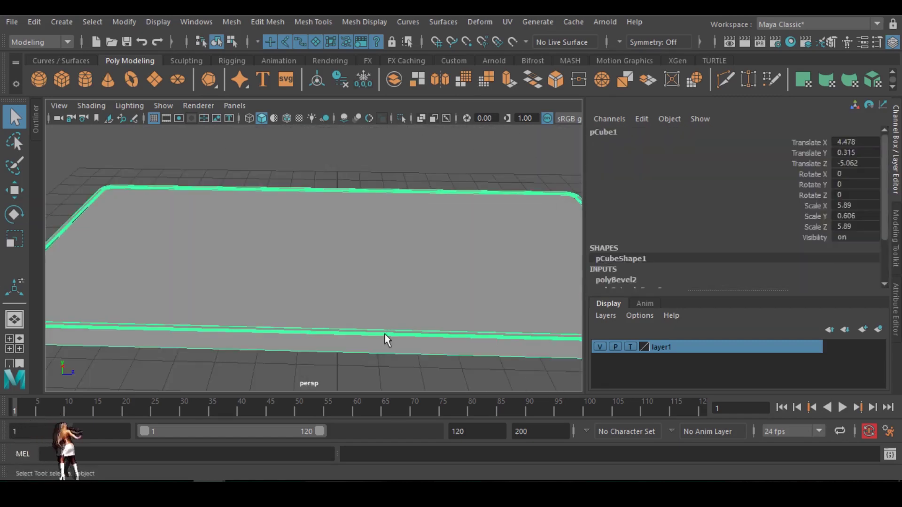
- Switch layer1 back to reference mode and frame the phone's side buttons in the top view
{"action": "key", "text": "space"}
{"action": "key", "text": "space"}
{"action": "left_click", "coordinate": [630, 347]}
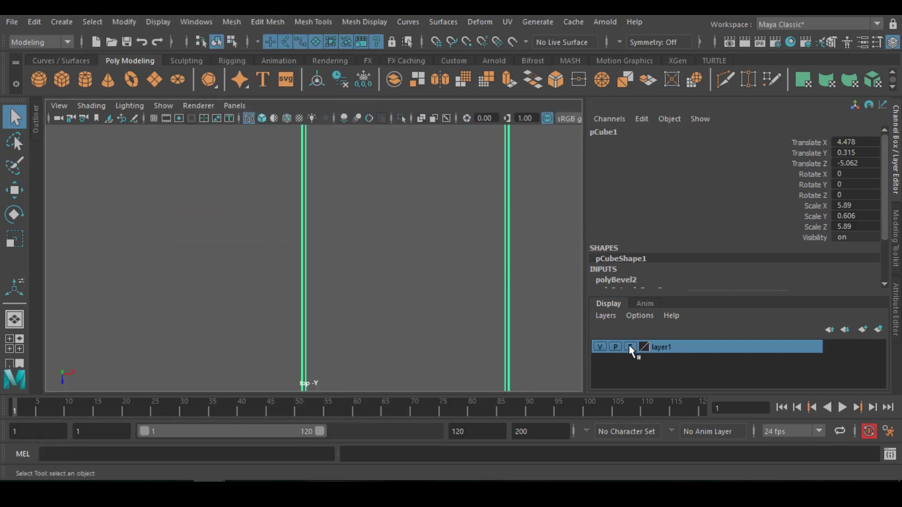
{"action": "middle_click_drag", "start_coordinate": [489, 225], "coordinate": [346, 294], "text": "alt"}
{"action": "scroll", "coordinate": [386, 278], "scroll_direction": "up", "scroll_amount": 3}
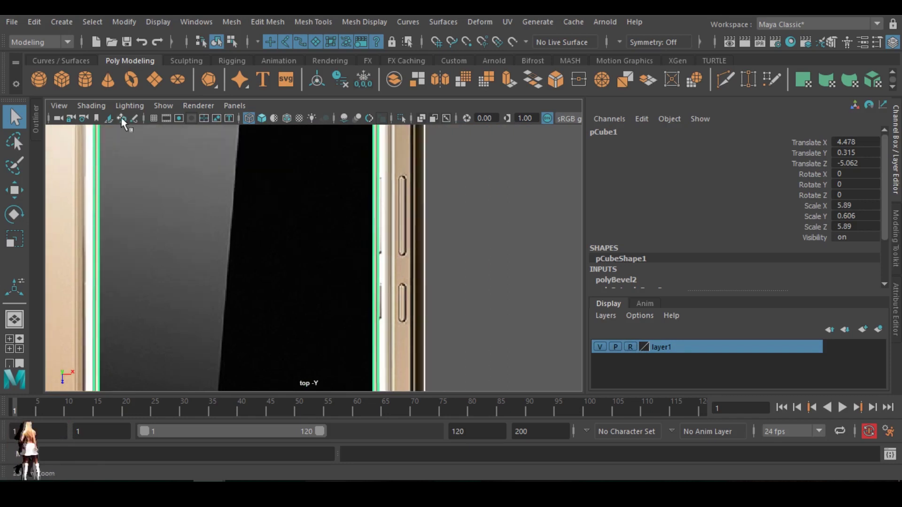
- Create a cube over the long side button in the top view, scaled to about 0.171 in X and 2.395 in Z
{"action": "left_click", "coordinate": [66, 85]}
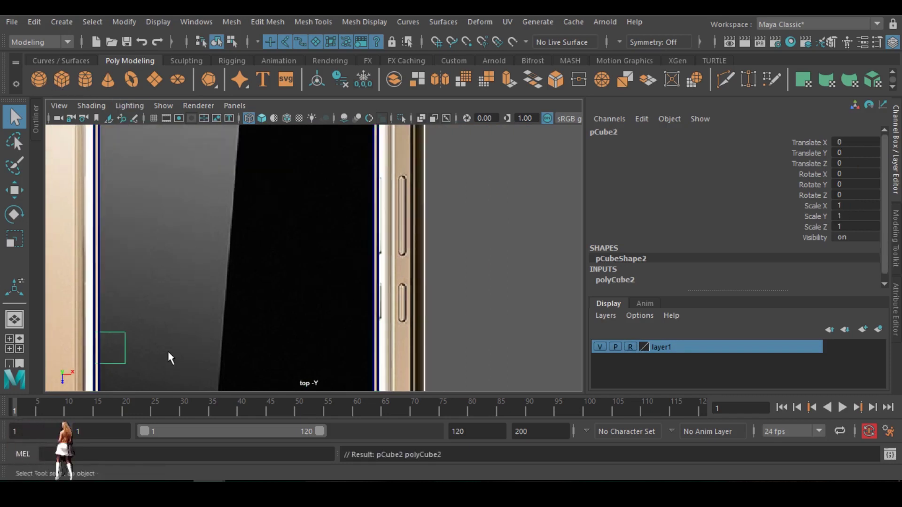
{"action": "key", "text": "w"}
{"action": "left_click_drag", "start_coordinate": [110, 360], "coordinate": [404, 225]}
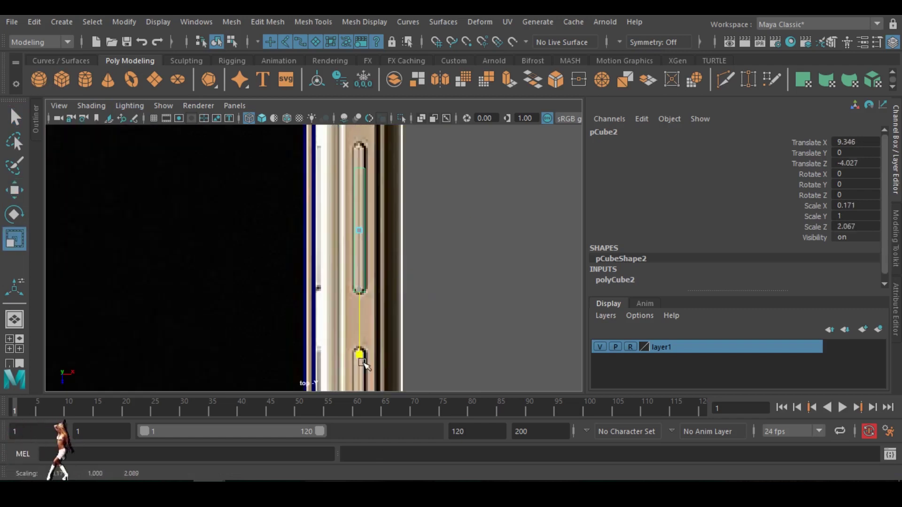
{"action": "left_click_drag", "start_coordinate": [359, 360], "coordinate": [360, 287]}
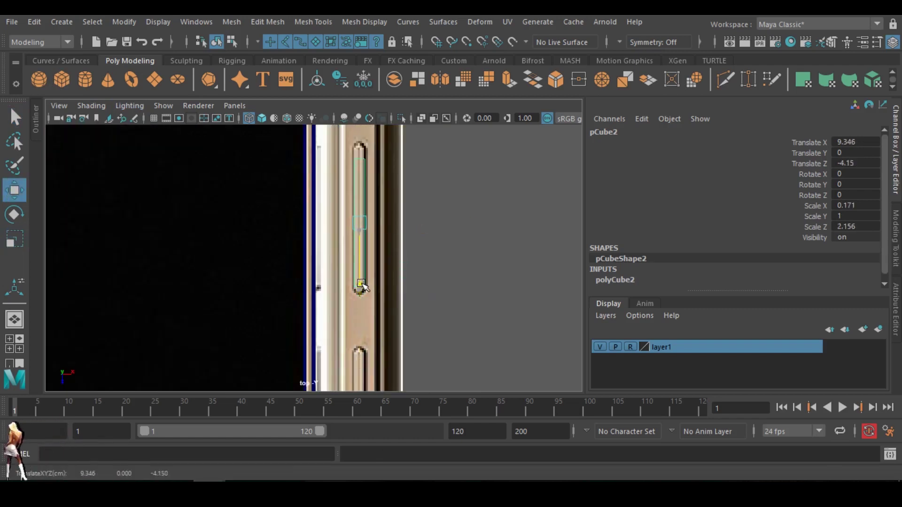
{"action": "mouse_move", "coordinate": [362, 289]}
{"action": "left_mouse_down"}
{"action": "mouse_move", "coordinate": [362, 297]}
{"action": "mouse_move", "coordinate": [359, 280]}
{"action": "left_mouse_up"}
{"action": "key", "text": "r"}
- Frame the button cube in the perspective view and reduce its Y scale to about 0.433
{"action": "key", "text": "space"}
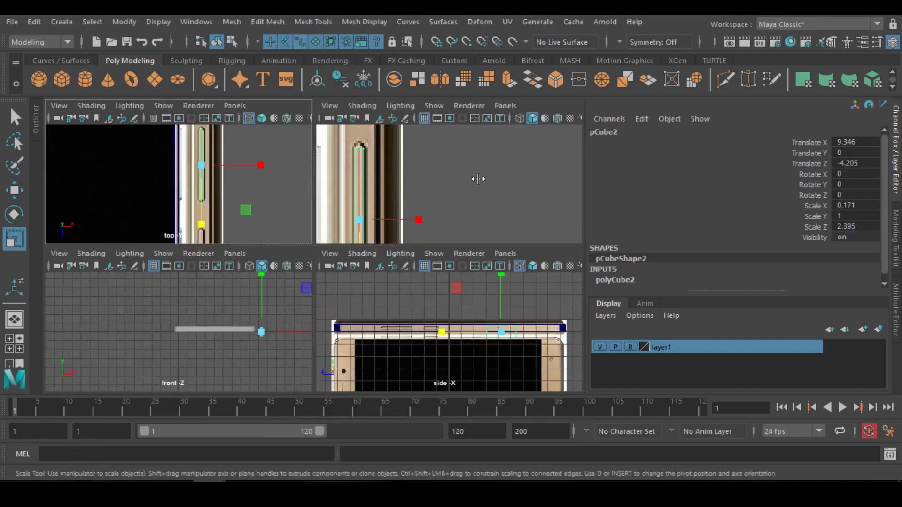
{"action": "key", "text": "space"}
{"action": "key", "text": "space"}
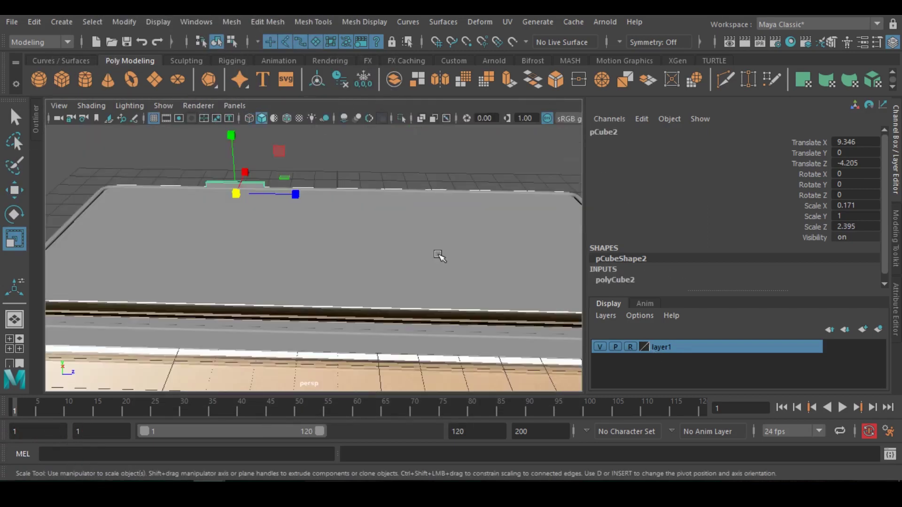
{"action": "key", "text": "f"}
{"action": "left_click_drag", "start_coordinate": [371, 257], "coordinate": [276, 284], "text": "alt"}
{"action": "left_click_drag", "start_coordinate": [313, 197], "coordinate": [312, 232]}
- Bevel the vertical corner edges of the button cube with Fraction 1 and 12 Segments to round its ends
{"action": "left_click_drag", "start_coordinate": [214, 265], "coordinate": [409, 319], "text": "alt"}
{"action": "right_click_drag", "start_coordinate": [417, 320], "coordinate": [421, 66]}
{"action": "left_click", "coordinate": [423, 330]}
{"action": "double_click", "coordinate": [396, 334], "text": "shift"}
{"action": "right_click_drag", "start_coordinate": [395, 332], "coordinate": [394, 331], "text": "shift"}
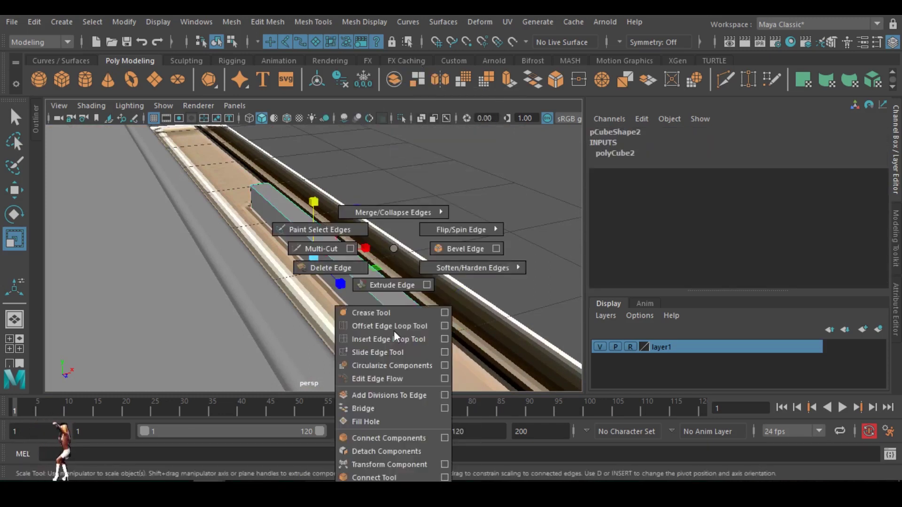
{"action": "right_click_drag", "start_coordinate": [395, 269], "coordinate": [442, 249], "text": "shift"}
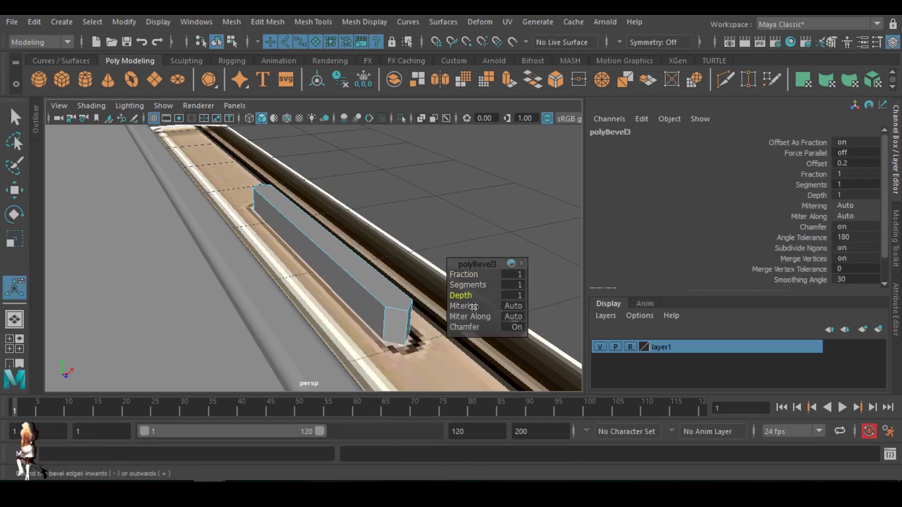
{"action": "left_click_drag", "start_coordinate": [472, 276], "coordinate": [594, 285]}
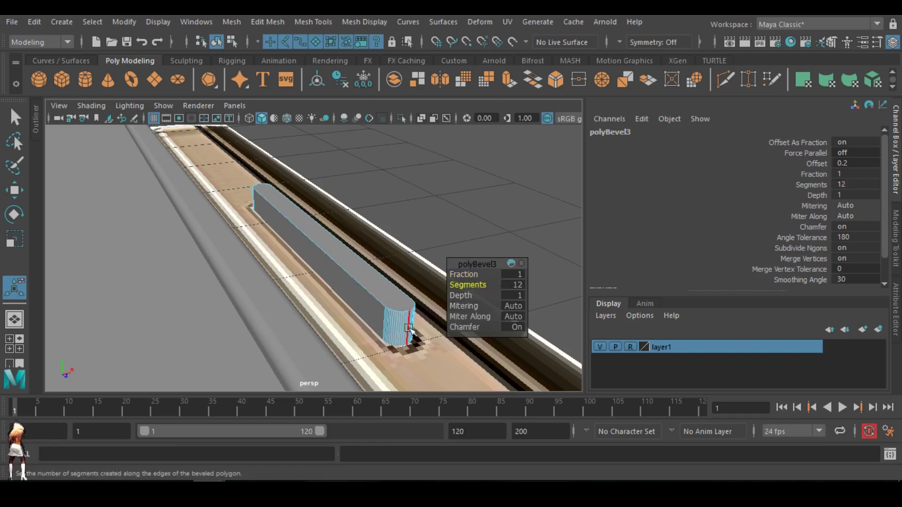
- Return the rounded button to object mode and stretch its Z scale to about 2.581 to match the reference in the top view
{"action": "left_click_drag", "start_coordinate": [371, 306], "coordinate": [316, 308], "text": "alt"}
{"action": "right_click_drag", "start_coordinate": [316, 307], "coordinate": [372, 95]}
{"action": "left_click_drag", "start_coordinate": [310, 311], "coordinate": [336, 305], "text": "alt"}
{"action": "key", "text": "space"}
{"action": "key", "text": "space"}
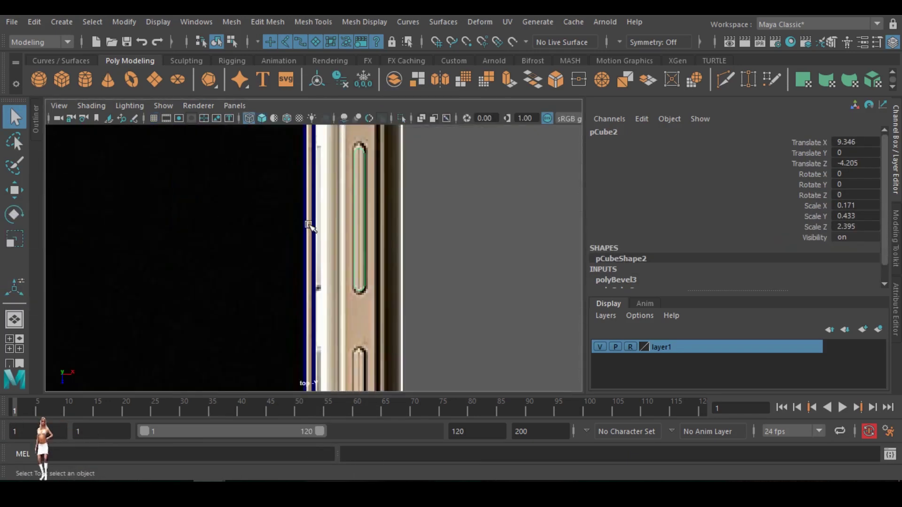
{"action": "key", "text": "r"}
{"action": "left_click_drag", "start_coordinate": [359, 280], "coordinate": [362, 290]}
- Duplicate the long button over the shorter side button, shortening it to a Z scale of about 1.16 at Translate Z about -1.456
{"action": "scroll", "coordinate": [417, 315], "scroll_direction": "down", "scroll_amount": 2}
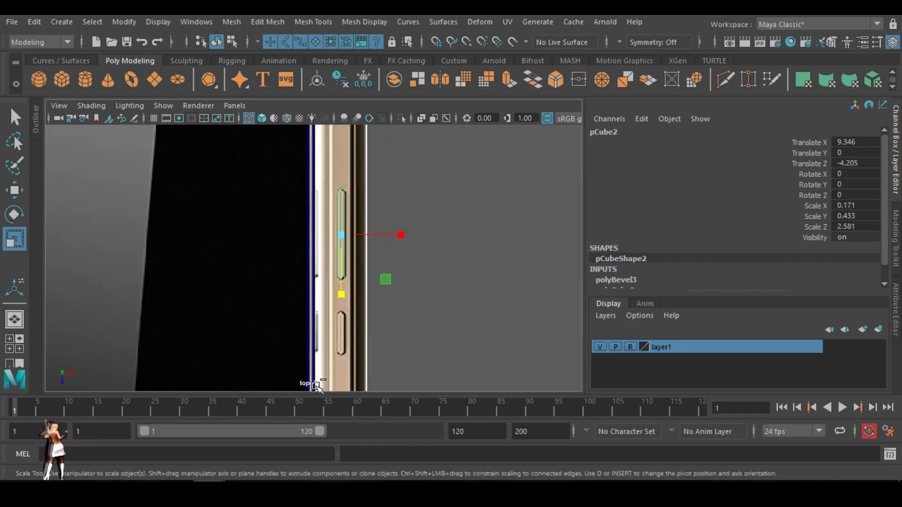
{"action": "key", "text": "ctrl+d"}
{"action": "key", "text": "w"}
{"action": "left_click_drag", "start_coordinate": [342, 298], "coordinate": [335, 350]}
{"action": "key", "text": "r"}
{"action": "scroll", "coordinate": [346, 384], "scroll_direction": "down", "scroll_amount": 2}
{"action": "scroll", "coordinate": [349, 364], "scroll_direction": "up", "scroll_amount": 3}
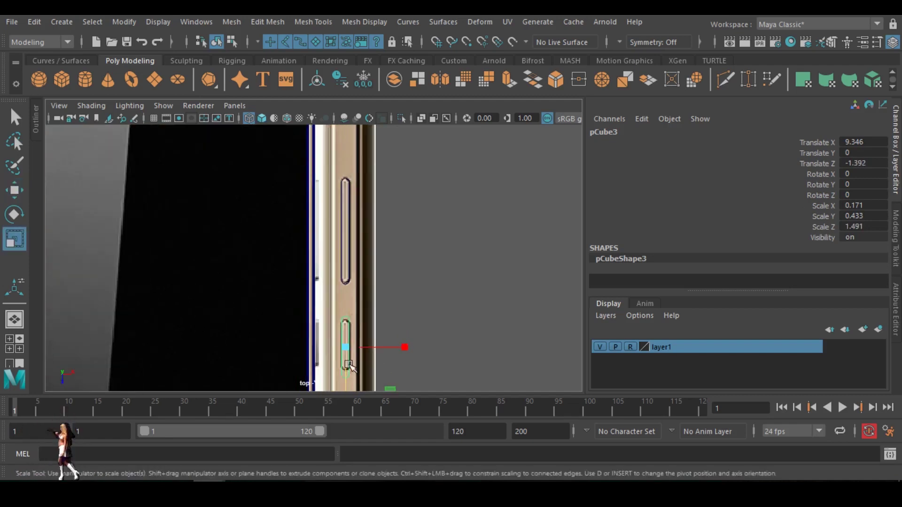
{"action": "middle_click_drag", "start_coordinate": [349, 363], "coordinate": [351, 282], "text": "alt"}
{"action": "mouse_move", "coordinate": [348, 324]}
{"action": "left_mouse_down"}
{"action": "mouse_move", "coordinate": [348, 311]}
{"action": "mouse_move", "coordinate": [347, 328]}
{"action": "left_mouse_up"}
{"action": "key", "text": "w"}
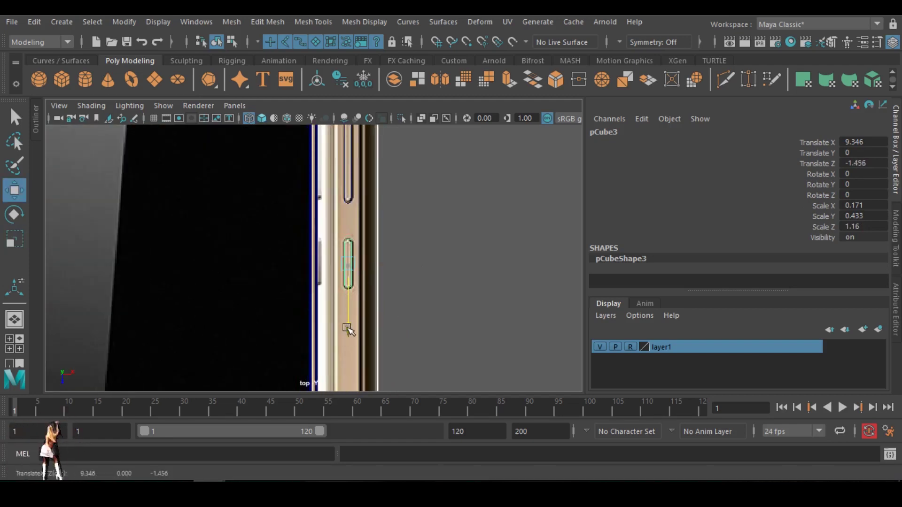
- Duplicate the short button, move the copy to the earpiece slot and set its Rotate Y to 90
{"action": "scroll", "coordinate": [348, 329], "scroll_direction": "down", "scroll_amount": 4}
{"action": "scroll", "coordinate": [348, 329], "scroll_direction": "up", "scroll_amount": 1}
{"action": "scroll", "coordinate": [349, 329], "scroll_direction": "down", "scroll_amount": 1}
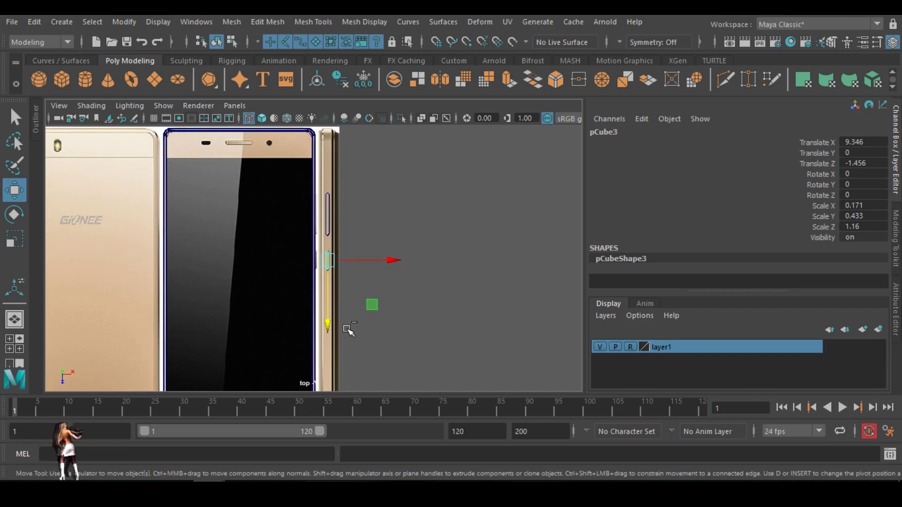
{"action": "left_click_drag", "start_coordinate": [332, 326], "coordinate": [333, 137]}
{"action": "key", "text": "f"}
{"action": "key", "text": "e"}
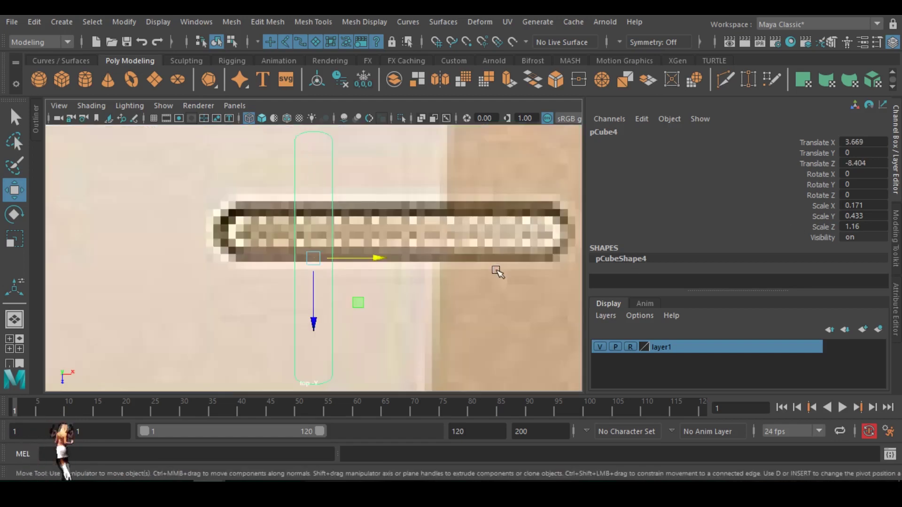
{"action": "left_click", "coordinate": [855, 184]}
{"action": "type", "text": "90"}
{"action": "key", "text": "Return"}
- Centre the rotated copy on the earpiece slot and scale it to about 0.266 in X and 1.612 in Z
{"action": "key", "text": "w"}
{"action": "left_click_drag", "start_coordinate": [348, 242], "coordinate": [447, 232]}
{"action": "key", "text": "r"}
{"action": "key", "text": "w"}
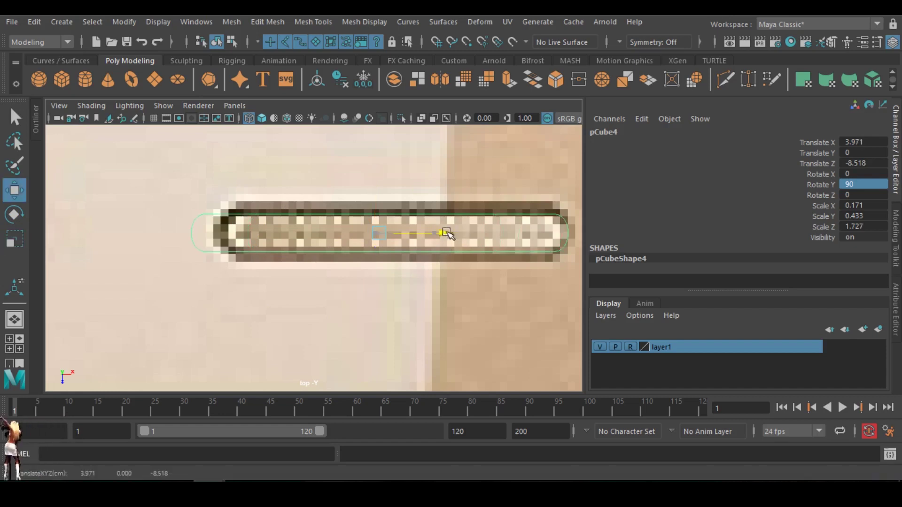
{"action": "key", "text": "r"}
{"action": "left_click_drag", "start_coordinate": [392, 171], "coordinate": [389, 141]}
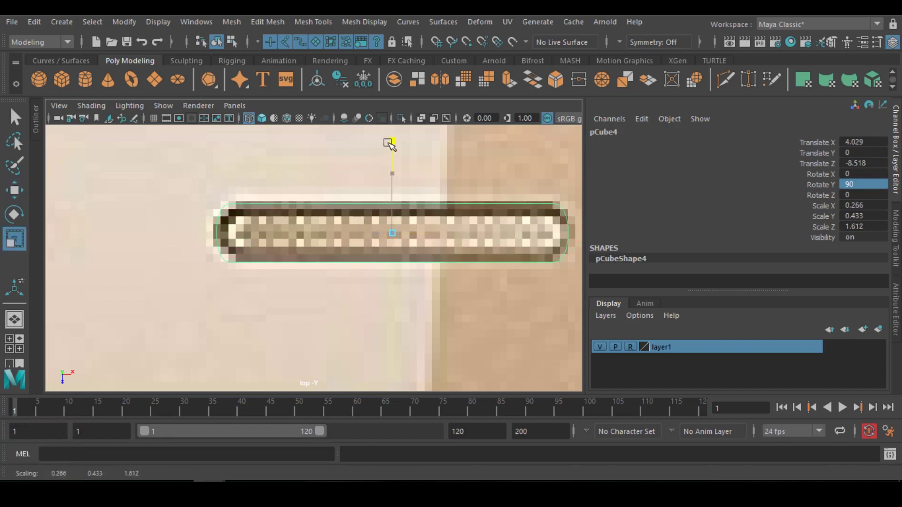
{"action": "key", "text": "w"}
- Duplicate the earpiece shape over the small black sensor slot and scale the copy to about 0.213 in X and 0.582 in Z
{"action": "scroll", "coordinate": [389, 296], "scroll_direction": "down", "scroll_amount": 10}
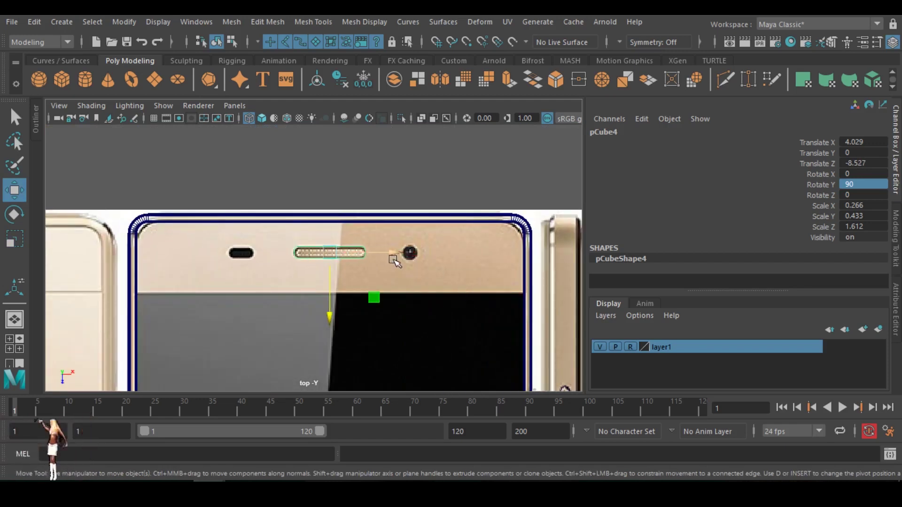
{"action": "key", "text": "ctrl+d"}
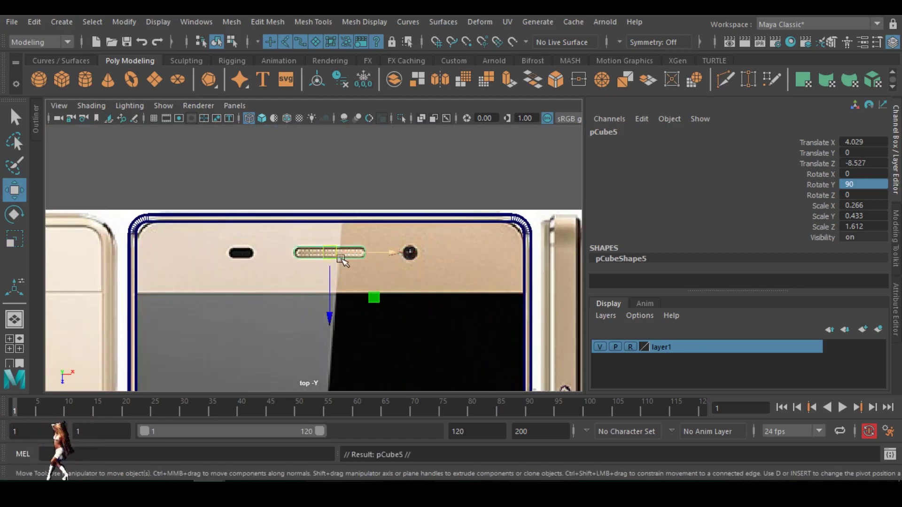
{"action": "left_click_drag", "start_coordinate": [270, 261], "coordinate": [308, 261]}
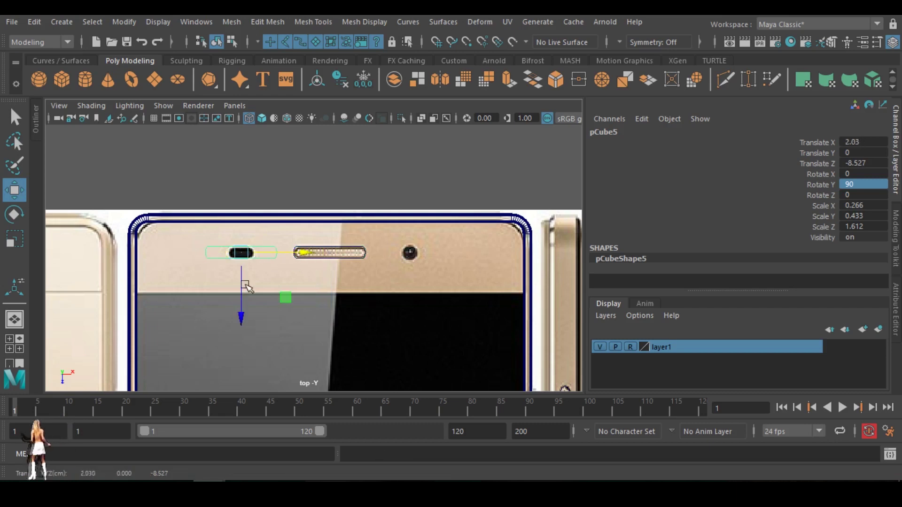
{"action": "scroll", "coordinate": [220, 283], "scroll_direction": "up", "scroll_amount": 3}
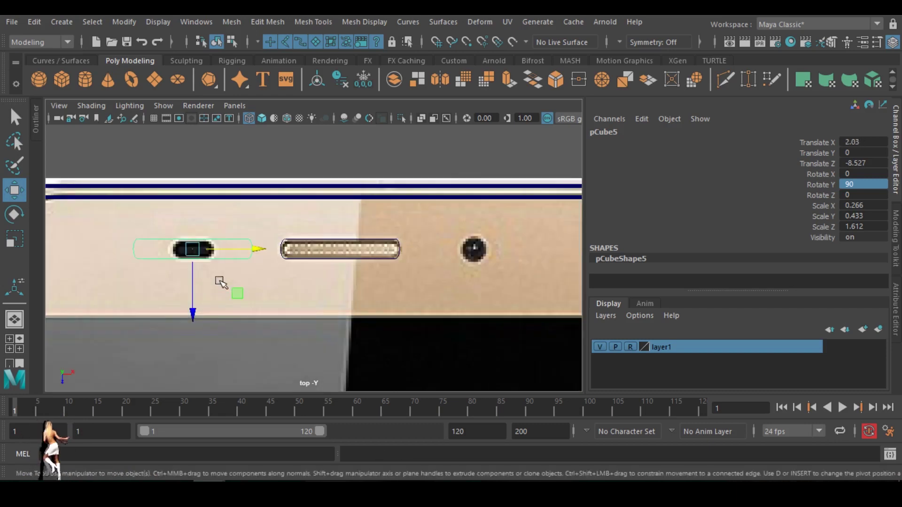
{"action": "key", "text": "r"}
{"action": "left_click_drag", "start_coordinate": [250, 246], "coordinate": [222, 249]}
{"action": "left_click_drag", "start_coordinate": [193, 186], "coordinate": [193, 198]}
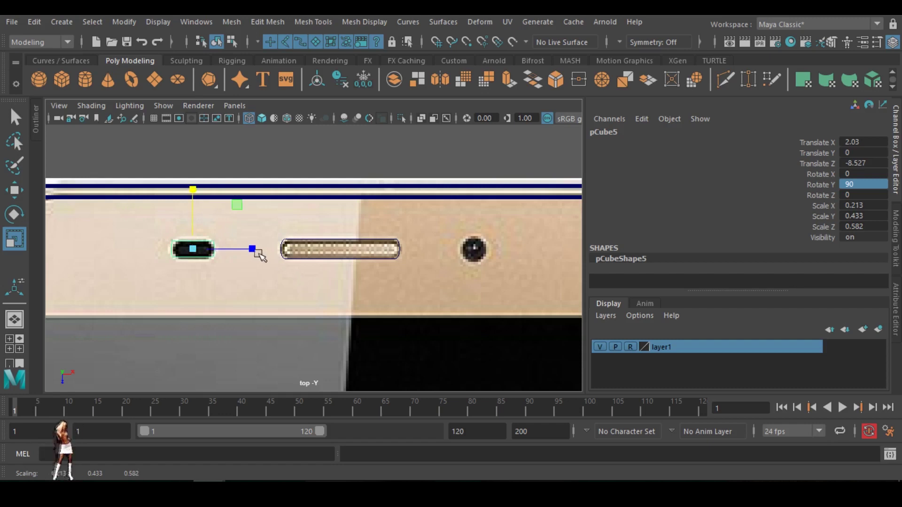
{"action": "left_click_drag", "start_coordinate": [249, 251], "coordinate": [243, 249]}
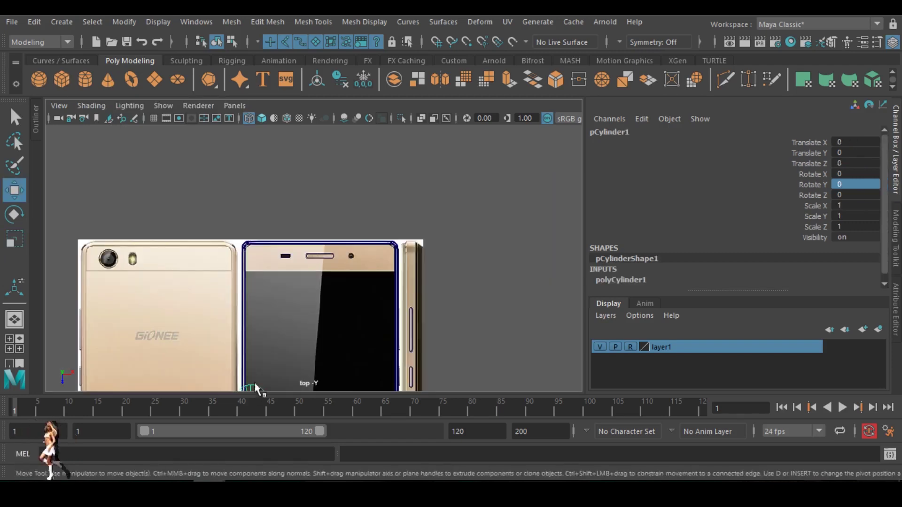
- Add a polygon cylinder and move it over the front camera, at about X 5.969 and Z -8.434
{"action": "left_click_drag", "start_coordinate": [256, 389], "coordinate": [334, 211]}
{"action": "scroll", "coordinate": [352, 232], "scroll_direction": "up", "scroll_amount": 5}
{"action": "scroll", "coordinate": [339, 222], "scroll_direction": "up", "scroll_amount": 1}
{"action": "middle_click_drag", "start_coordinate": [346, 222], "coordinate": [230, 381], "text": "alt"}
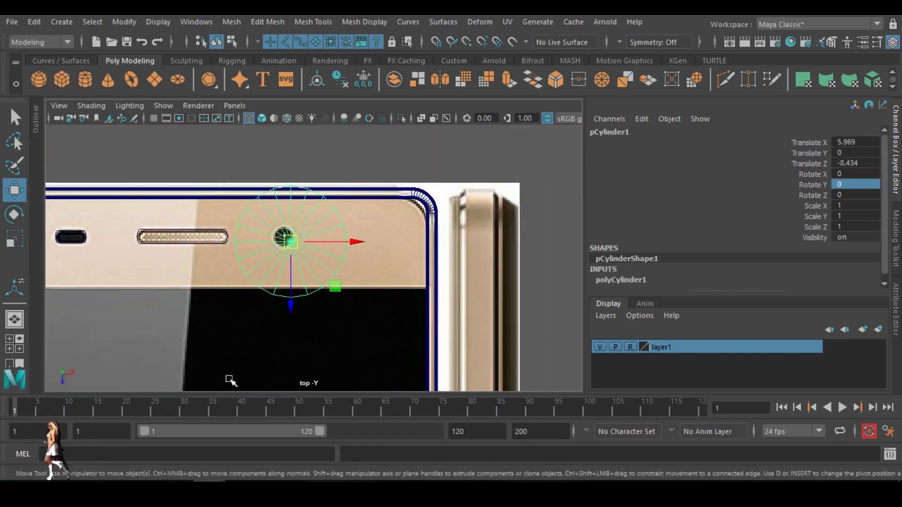
- Set the cylinder's Subdivisions Axis to 50 and Subdivisions Caps to 0
{"action": "left_click", "coordinate": [658, 281]}
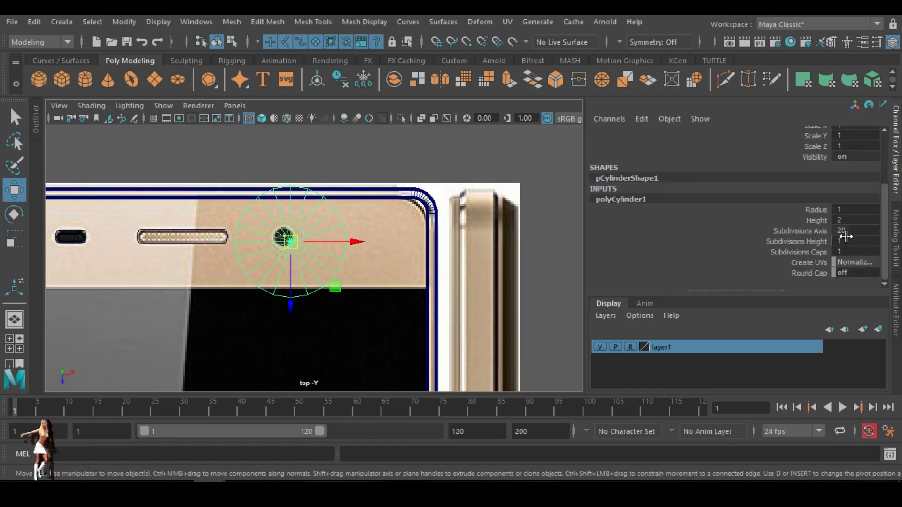
{"action": "left_click_drag", "start_coordinate": [844, 230], "coordinate": [877, 230]}
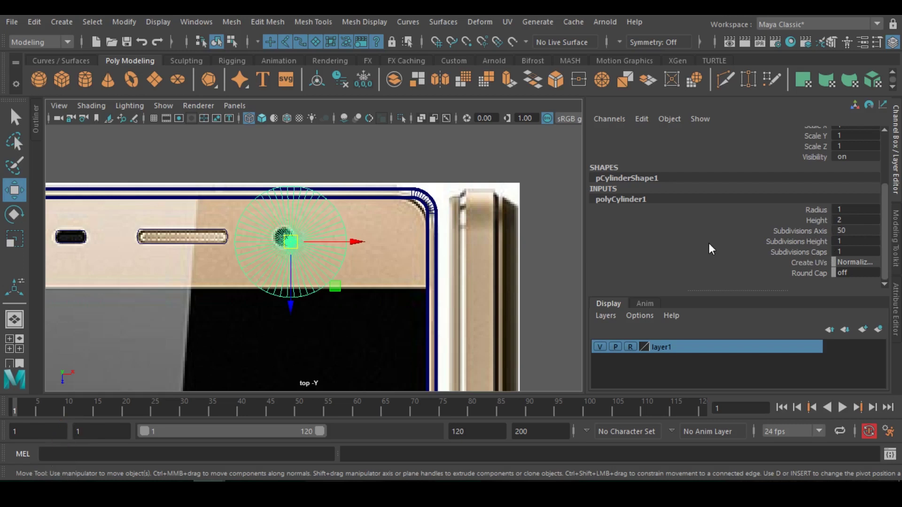
{"action": "left_click", "coordinate": [844, 250]}
{"action": "type", "text": "0"}
{"action": "key", "text": "Return"}
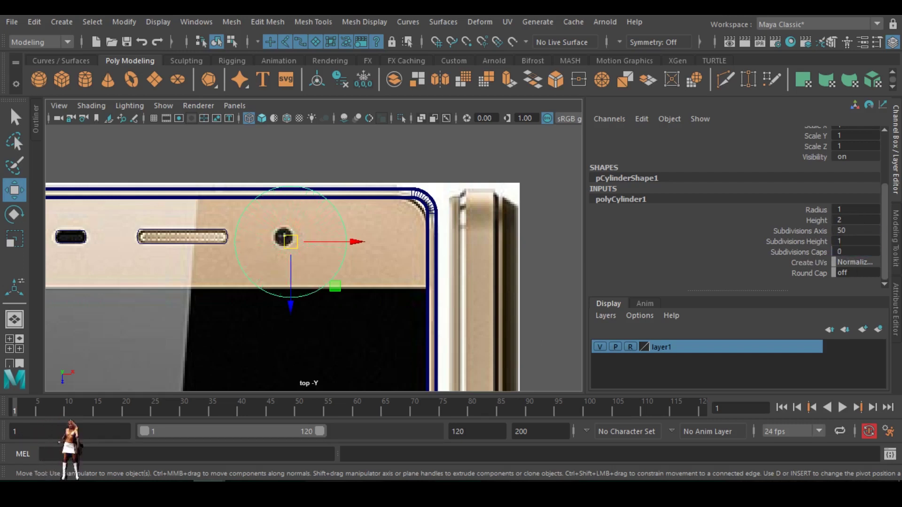
- Scale the cylinder down uniformly and align it with the front camera lens
{"action": "key", "text": "r"}
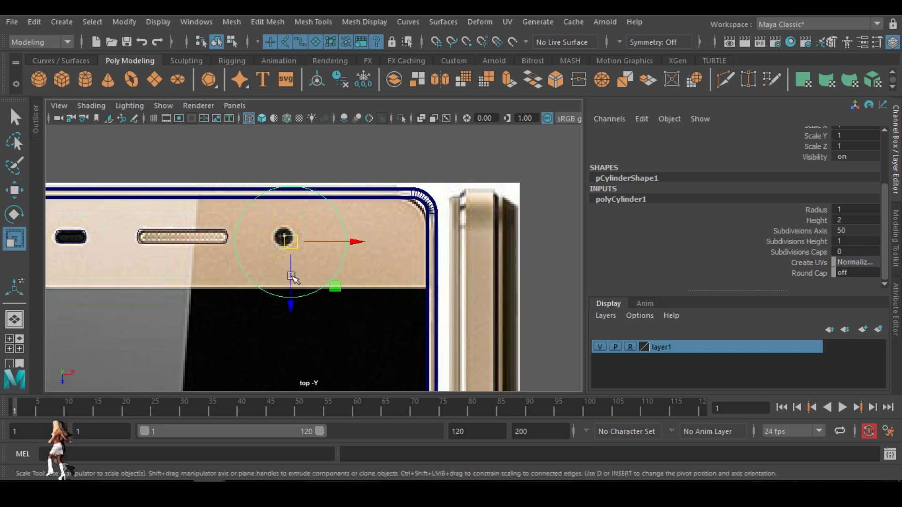
{"action": "left_click_drag", "start_coordinate": [288, 253], "coordinate": [228, 246]}
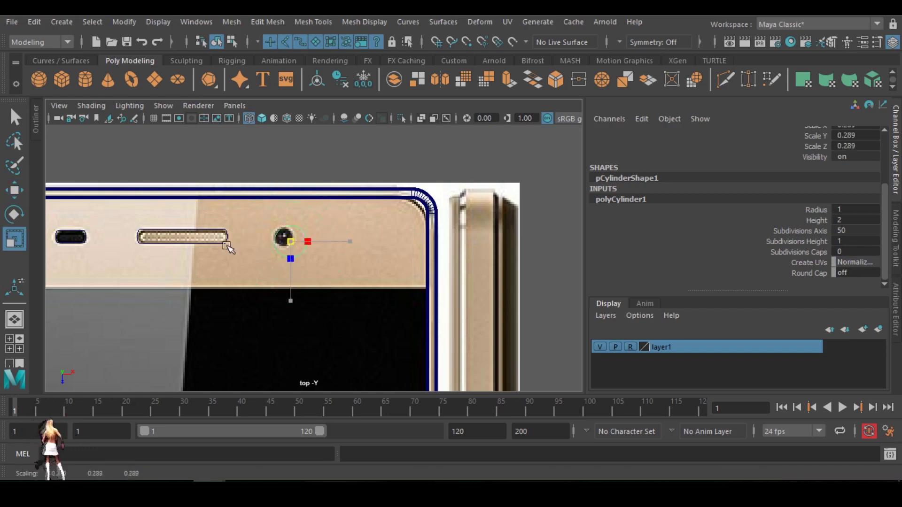
{"action": "key", "text": "w"}
{"action": "key", "text": "f"}
{"action": "left_click_drag", "start_coordinate": [315, 258], "coordinate": [263, 259]}
{"action": "key", "text": "r"}
- Place a new cube at the middle of the phone's bottom edge, about X 4.498 and Z 8.675, and frame it in perspective
{"action": "key", "text": "w"}
{"action": "scroll", "coordinate": [308, 256], "scroll_direction": "down", "scroll_amount": 20}
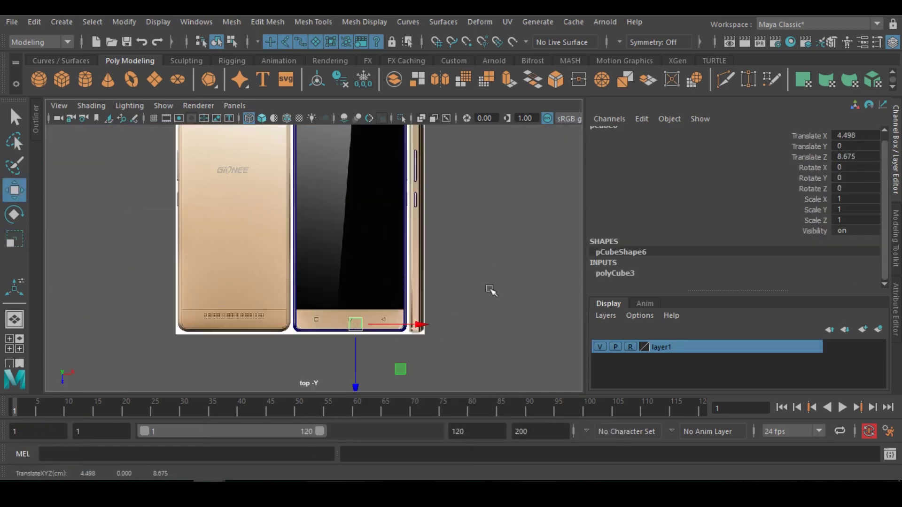
{"action": "key", "text": "space"}
{"action": "key", "text": "space"}
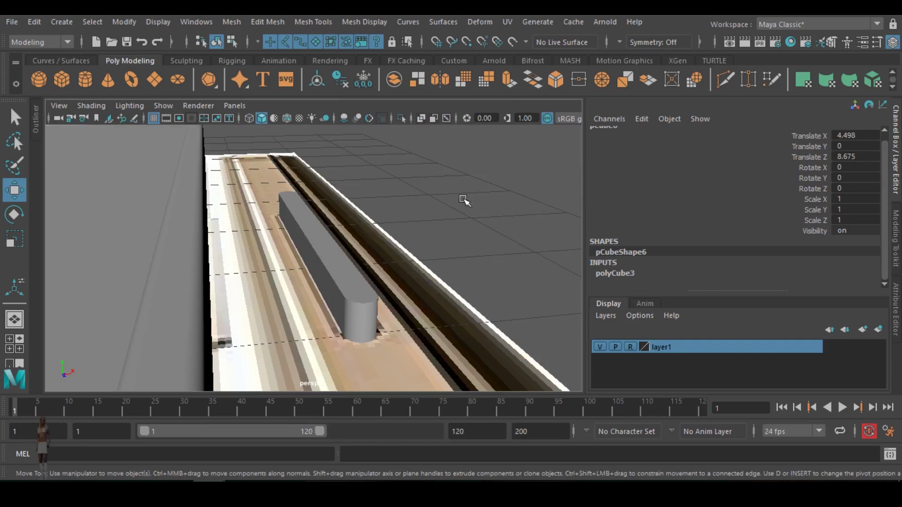
{"action": "key", "text": "f"}
{"action": "scroll", "coordinate": [432, 295], "scroll_direction": "down", "scroll_amount": 9}
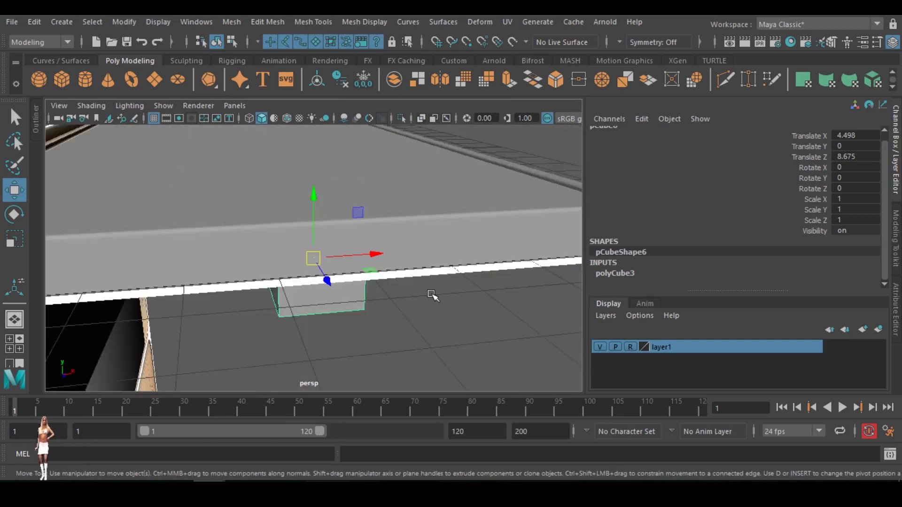
- Flatten the bottom cube to a Y scale of about 0.293 and move it to Translate Z about 9.578
{"action": "left_click_drag", "start_coordinate": [395, 330], "coordinate": [339, 298], "text": "alt"}
{"action": "key", "text": "r"}
{"action": "left_click_drag", "start_coordinate": [314, 199], "coordinate": [317, 235]}
{"action": "left_click_drag", "start_coordinate": [304, 277], "coordinate": [239, 336], "text": "alt"}
{"action": "key", "text": "w"}
{"action": "left_click_drag", "start_coordinate": [263, 276], "coordinate": [234, 288]}
{"action": "left_click_drag", "start_coordinate": [399, 317], "coordinate": [237, 267], "text": "alt"}
{"action": "scroll", "coordinate": [334, 321], "scroll_direction": "up", "scroll_amount": 3}
{"action": "key", "text": "r"}
{"action": "left_click_drag", "start_coordinate": [211, 196], "coordinate": [381, 262]}
- Bevel the two vertical front edges of the bottom cube with Fraction 0.4 and 4 Segments
{"action": "right_click_drag", "start_coordinate": [379, 264], "coordinate": [379, 77]}
{"action": "left_click", "coordinate": [379, 264]}
{"action": "left_click", "coordinate": [239, 267], "text": "shift"}
{"action": "right_click_drag", "start_coordinate": [288, 283], "coordinate": [386, 245], "text": "shift"}
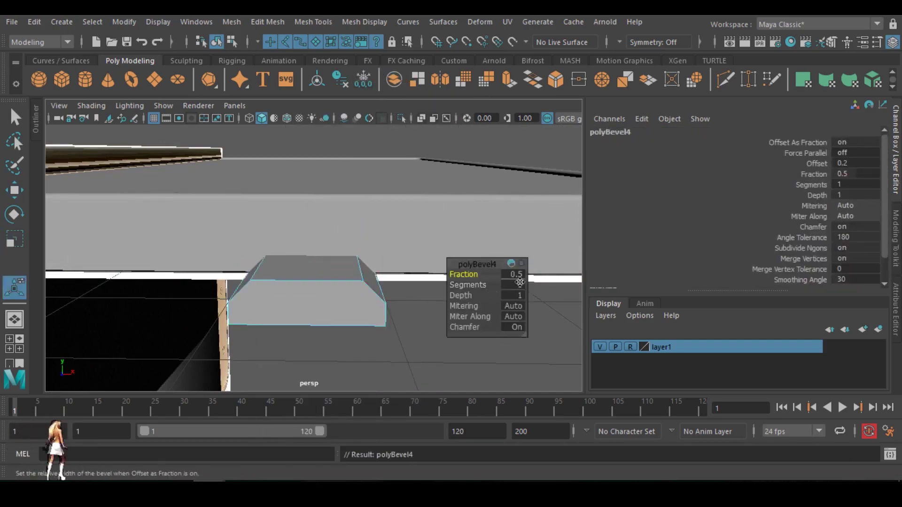
{"action": "left_click_drag", "start_coordinate": [463, 275], "coordinate": [464, 276]}
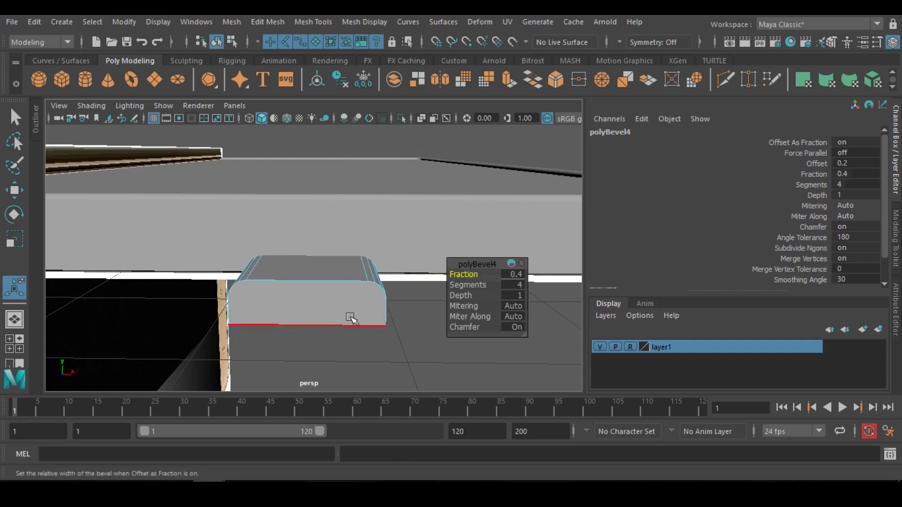
- In object mode, thin the bevelled bottom cube to a Y scale of about 0.209 and raise it to Translate Y about 0.271
{"action": "left_click_drag", "start_coordinate": [352, 318], "coordinate": [235, 342], "text": "alt"}
{"action": "scroll", "coordinate": [314, 276], "scroll_direction": "down", "scroll_amount": 10}
{"action": "left_click_drag", "start_coordinate": [323, 308], "coordinate": [385, 329], "text": "alt"}
{"action": "right_click_drag", "start_coordinate": [243, 255], "coordinate": [296, 96]}
{"action": "left_click", "coordinate": [249, 256]}
{"action": "scroll", "coordinate": [234, 310], "scroll_direction": "up", "scroll_amount": 5}
{"action": "left_click_drag", "start_coordinate": [235, 310], "coordinate": [272, 295], "text": "alt"}
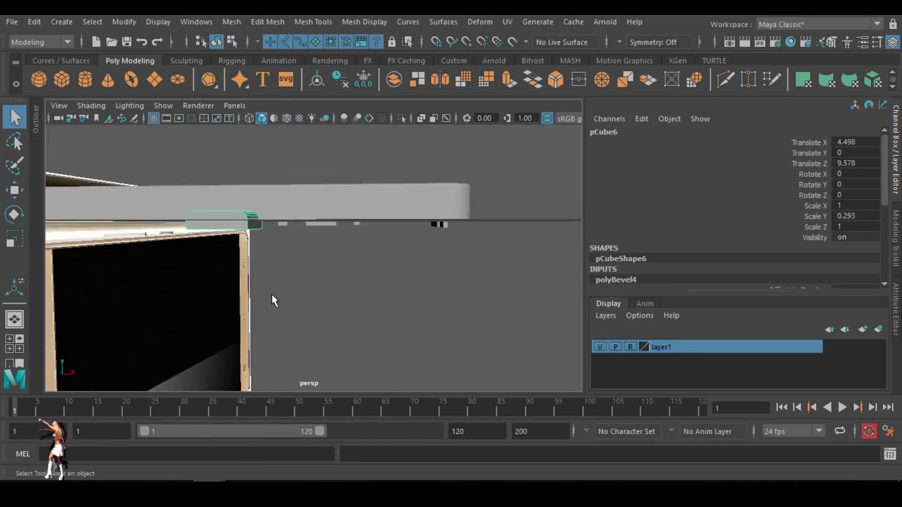
{"action": "key", "text": "r"}
{"action": "left_click_drag", "start_coordinate": [224, 159], "coordinate": [224, 138]}
{"action": "key", "text": "w"}
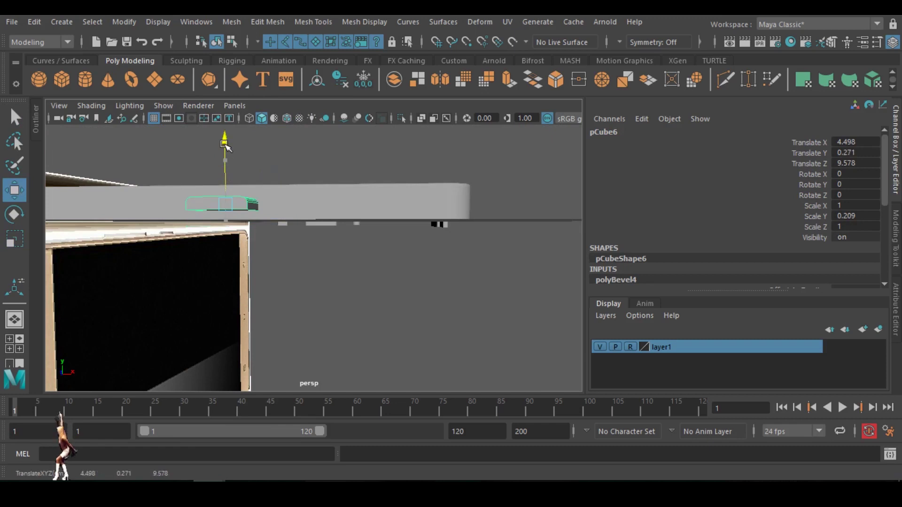
- Undo the last raise of the bottom-edge cube and thin it to a Y scale of about 0.175
{"action": "key", "text": "ctrl+z"}
{"action": "key", "text": "r"}
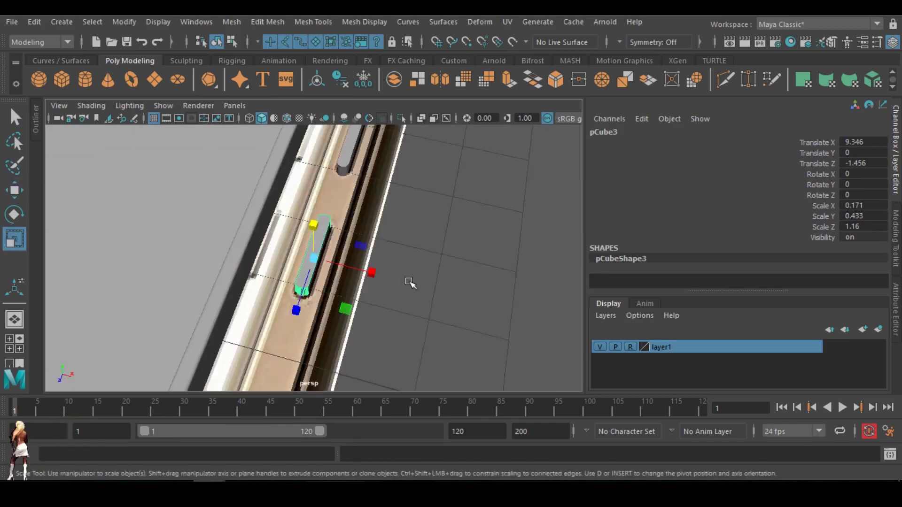
- Set Rotate Z to 90 for both side-button shapes on the phone's edge
{"action": "key", "text": "e"}
{"action": "left_click_drag", "start_coordinate": [347, 236], "coordinate": [368, 252]}
{"action": "left_click", "coordinate": [869, 195]}
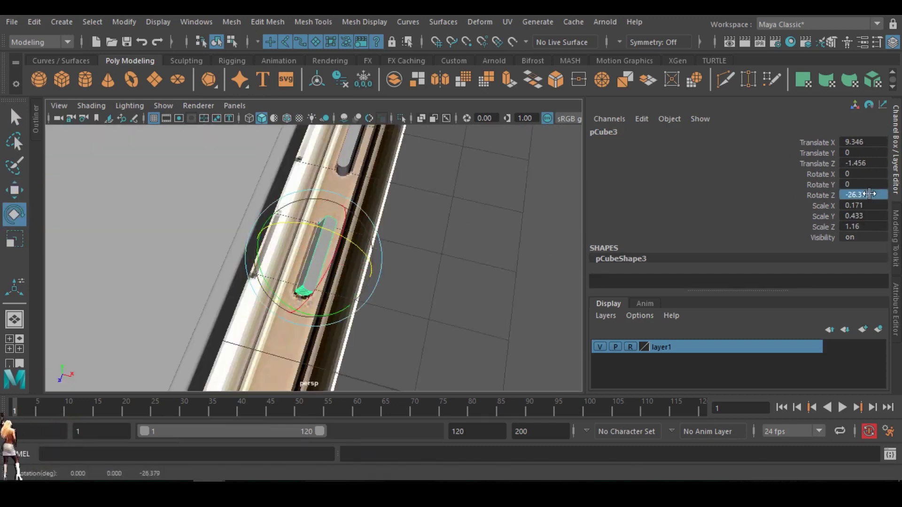
{"action": "key", "text": "Return"}
{"action": "key", "text": "Left"}
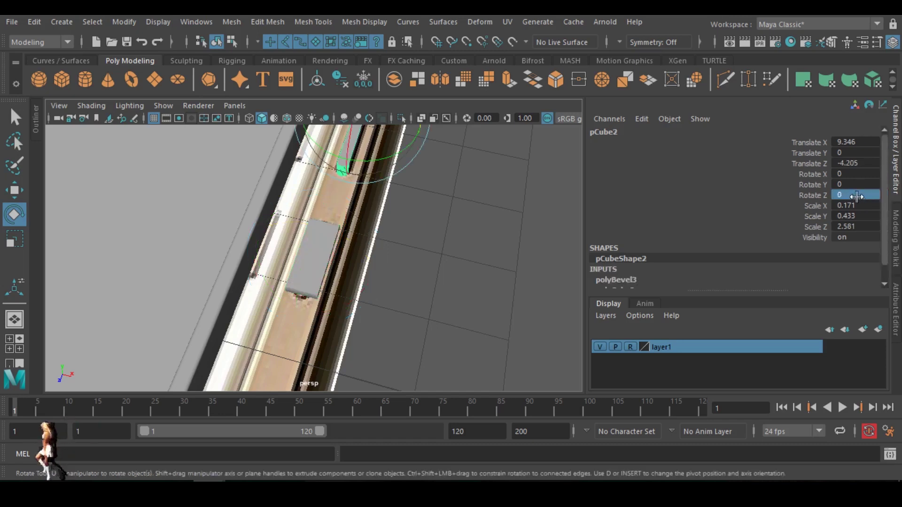
{"action": "left_click", "coordinate": [857, 197]}
{"action": "type", "text": "9"}
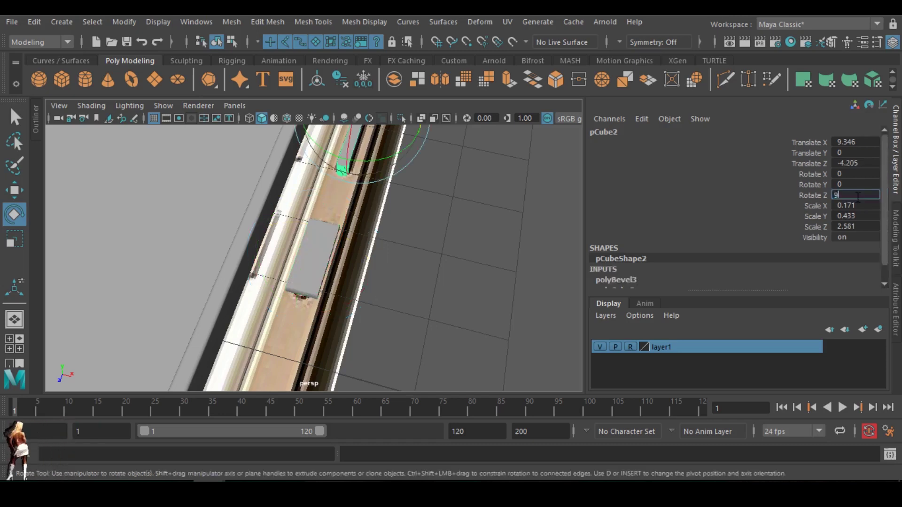
{"action": "type", "text": "0"}
{"action": "key", "text": "Return"}
- In the side view, raise the earpiece, sensor and front camera shapes together to Translate Y about 0.595
{"action": "key", "text": "space"}
{"action": "key", "text": "space"}
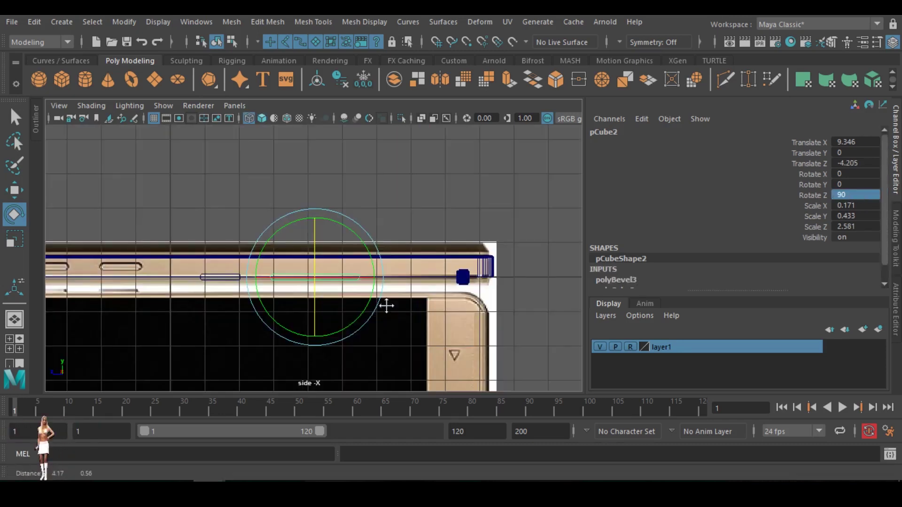
{"action": "middle_click_drag", "start_coordinate": [386, 306], "coordinate": [362, 310], "text": "alt"}
{"action": "left_click_drag", "start_coordinate": [426, 287], "coordinate": [423, 285]}
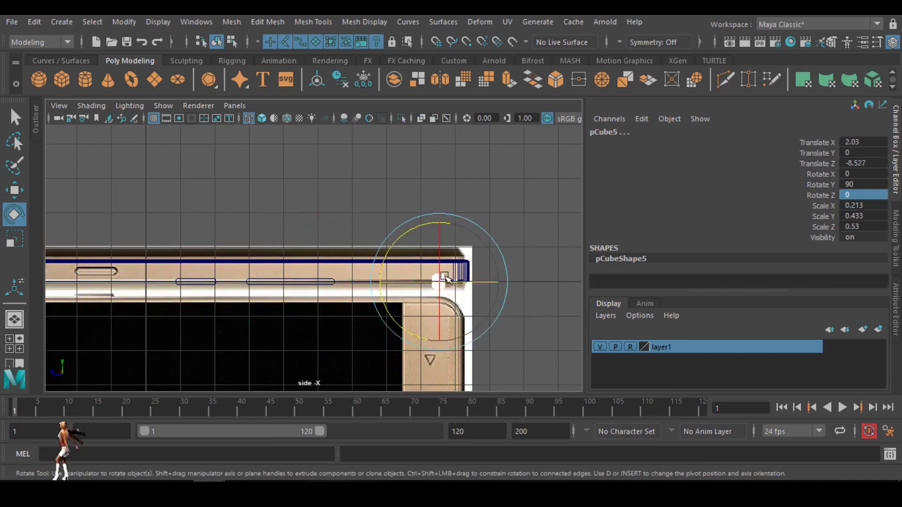
{"action": "key", "text": "w"}
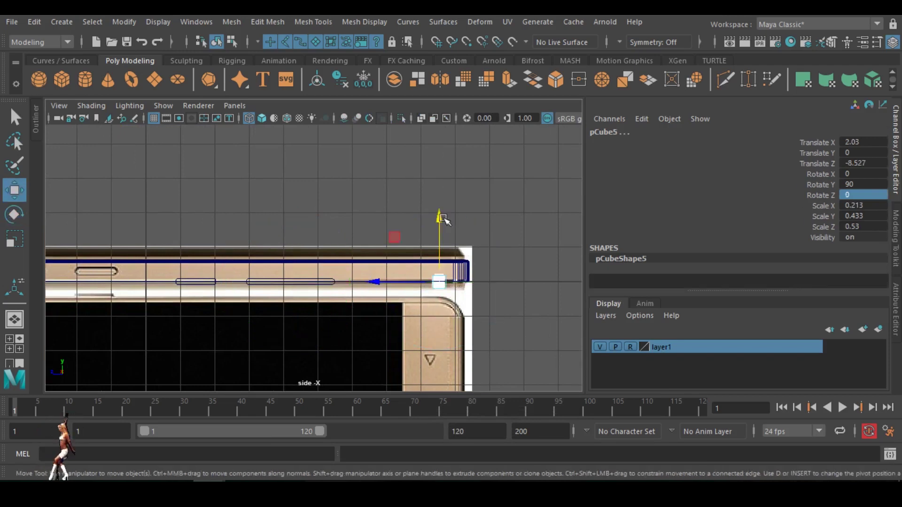
{"action": "left_click_drag", "start_coordinate": [441, 219], "coordinate": [441, 203]}
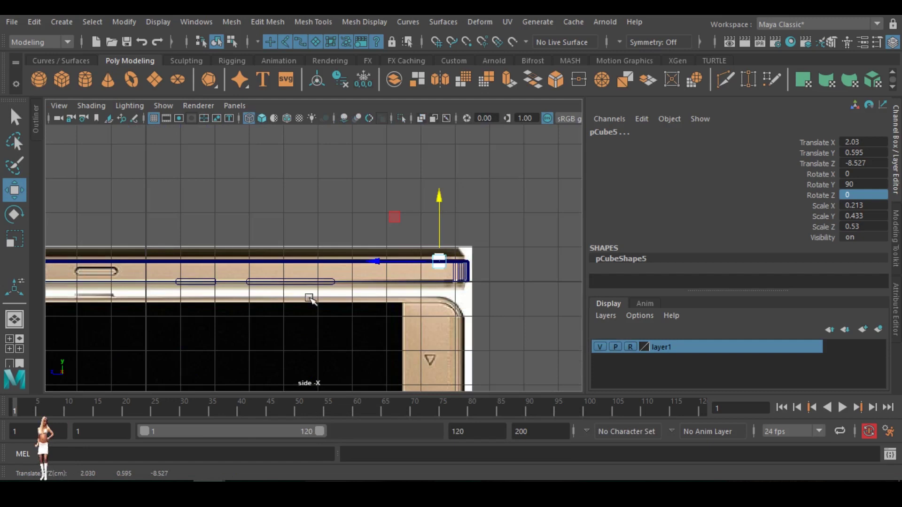
- Duplicate the earpiece block and raise the copy above the phone to Translate Y about 1.423
{"action": "key", "text": "space"}
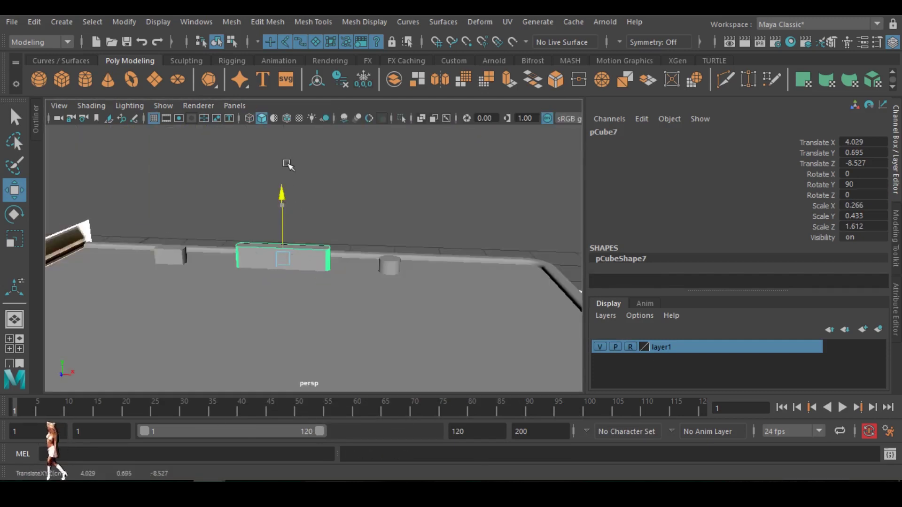
{"action": "left_click_drag", "start_coordinate": [288, 165], "coordinate": [287, 123]}
{"action": "scroll", "coordinate": [365, 290], "scroll_direction": "down", "scroll_amount": 2}
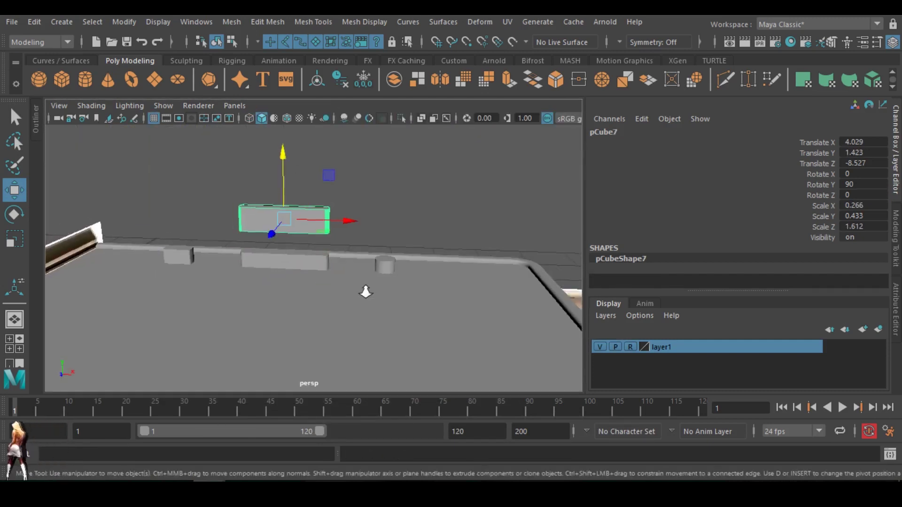
- Duplicate both side buttons and move the copies outward along X, then duplicate the front camera cylinder and raise its copy above the body
{"action": "middle_click_drag", "start_coordinate": [343, 276], "coordinate": [132, 169], "text": "alt"}
{"action": "middle_click_drag", "start_coordinate": [388, 296], "coordinate": [119, 191], "text": "alt"}
{"action": "scroll", "coordinate": [435, 365], "scroll_direction": "down", "scroll_amount": 2}
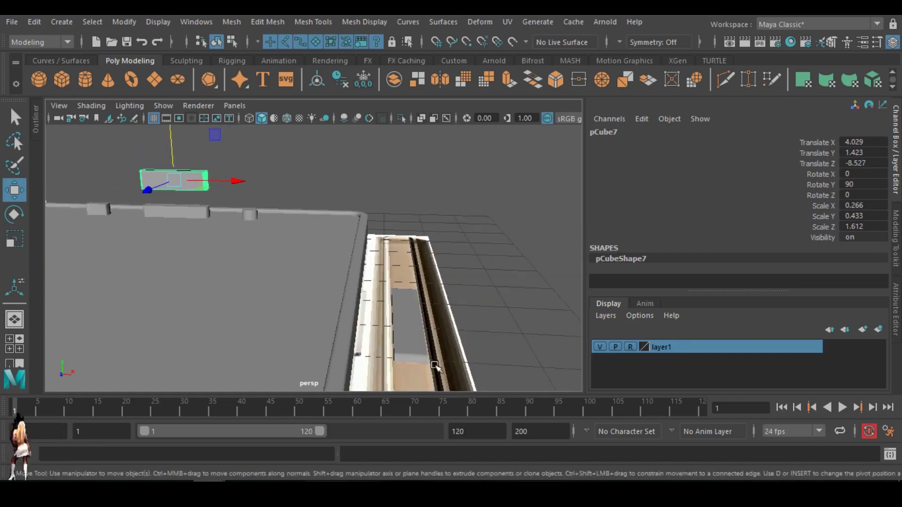
{"action": "scroll", "coordinate": [396, 346], "scroll_direction": "down", "scroll_amount": 2}
{"action": "left_click", "coordinate": [375, 311]}
{"action": "left_click", "coordinate": [375, 358], "text": "shift"}
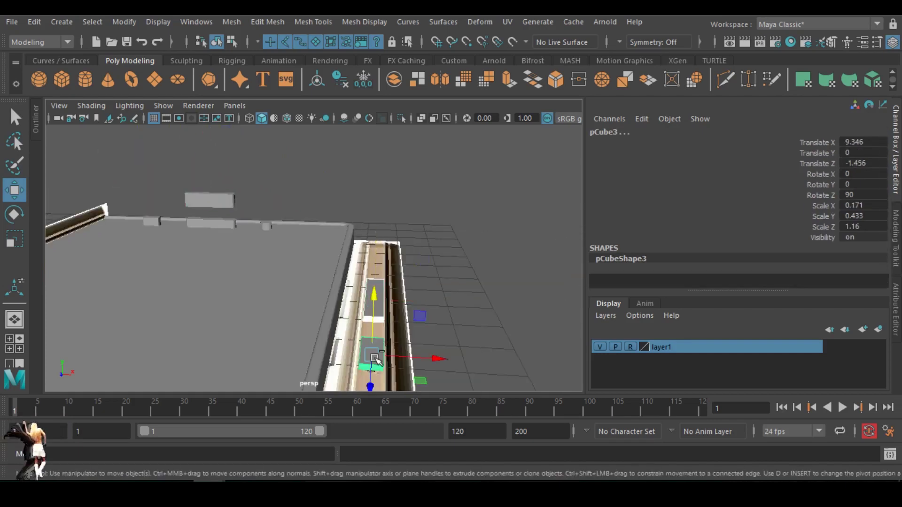
{"action": "key", "text": "ctrl+d"}
{"action": "left_click_drag", "start_coordinate": [437, 358], "coordinate": [553, 366]}
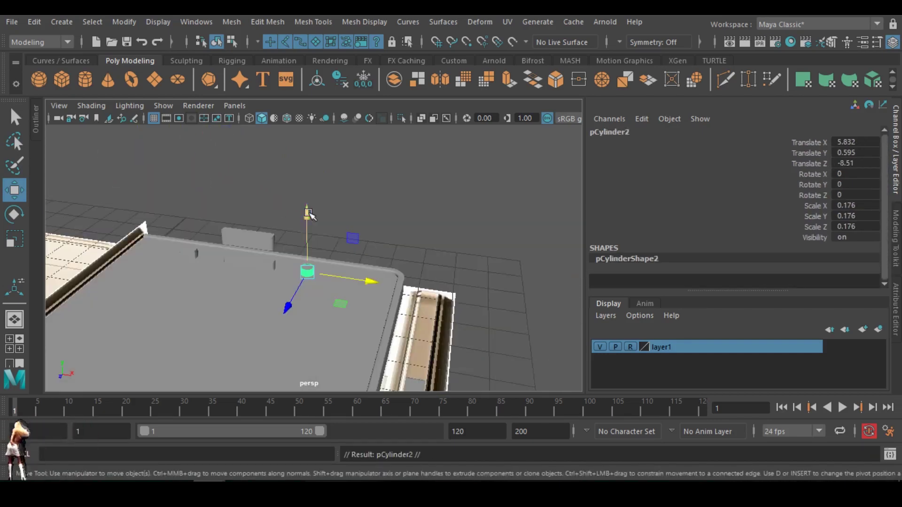
{"action": "left_click_drag", "start_coordinate": [308, 210], "coordinate": [308, 150]}
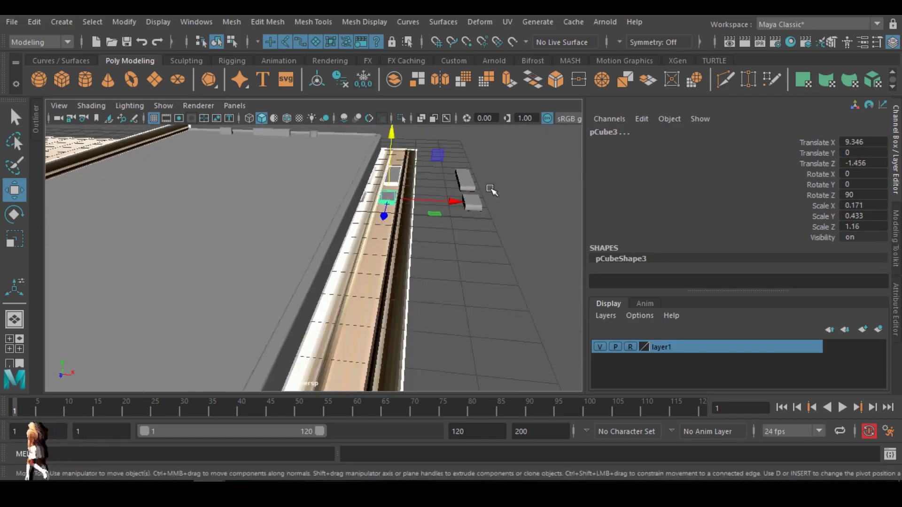
- Move the two original side buttons inward so they intersect the phone's side edge at Translate X about 8.462
{"action": "left_click_drag", "start_coordinate": [453, 201], "coordinate": [423, 203]}
{"action": "key", "text": "space"}
{"action": "key", "text": "space"}
{"action": "middle_click_drag", "start_coordinate": [310, 219], "coordinate": [246, 265], "text": "alt"}
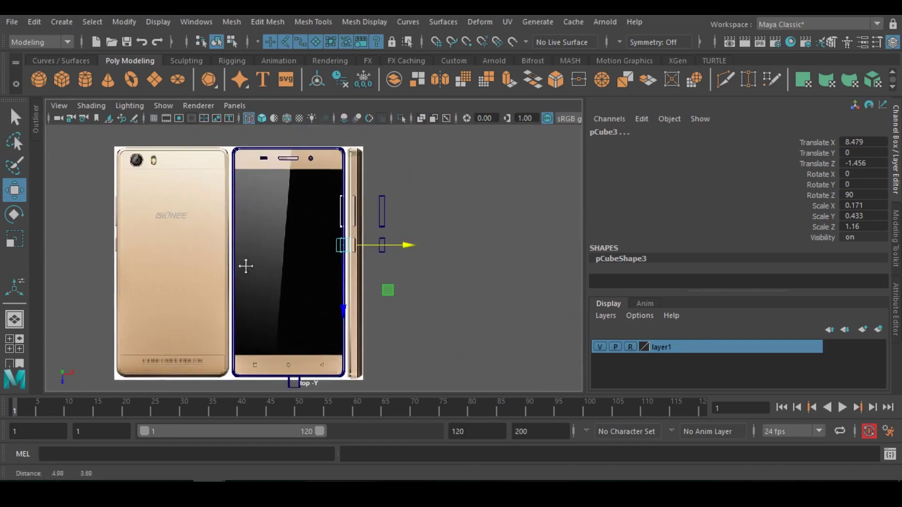
{"action": "right_click_drag", "start_coordinate": [246, 266], "coordinate": [288, 262], "text": "alt"}
{"action": "middle_click_drag", "start_coordinate": [288, 262], "coordinate": [150, 329], "text": "alt"}
{"action": "right_click_drag", "start_coordinate": [211, 249], "coordinate": [241, 252], "text": "alt"}
{"action": "middle_click_drag", "start_coordinate": [240, 251], "coordinate": [356, 209], "text": "alt"}
{"action": "left_click_drag", "start_coordinate": [342, 290], "coordinate": [342, 290]}
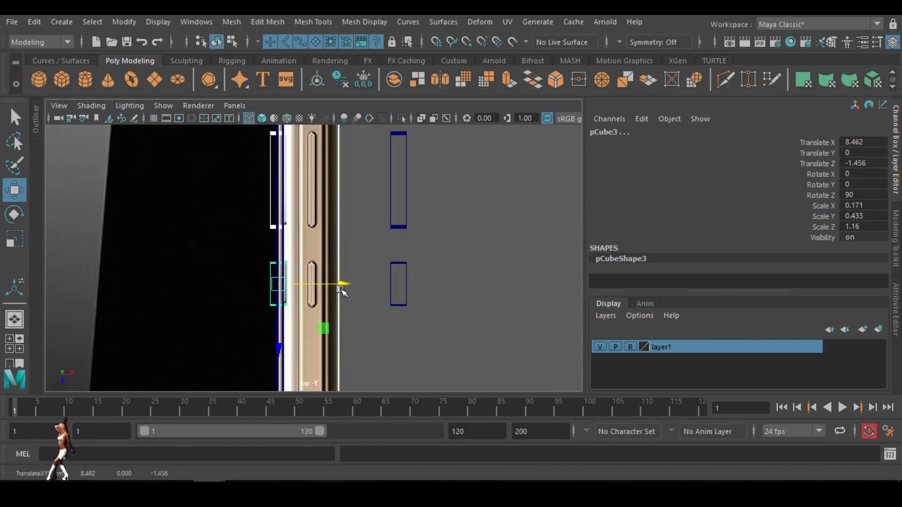
- In the top view, move the bottom cube into the phone's bottom edge at about X 5.788 and Z 8.973
{"action": "scroll", "coordinate": [275, 286], "scroll_direction": "up", "scroll_amount": 1}
{"action": "left_click", "coordinate": [398, 262]}
{"action": "right_click_drag", "start_coordinate": [328, 265], "coordinate": [274, 269], "text": "alt"}
{"action": "middle_click_drag", "start_coordinate": [274, 269], "coordinate": [368, 278], "text": "alt"}
{"action": "right_click_drag", "start_coordinate": [302, 304], "coordinate": [294, 306], "text": "alt"}
{"action": "middle_click_drag", "start_coordinate": [293, 305], "coordinate": [318, 171], "text": "alt"}
{"action": "left_click", "coordinate": [342, 337]}
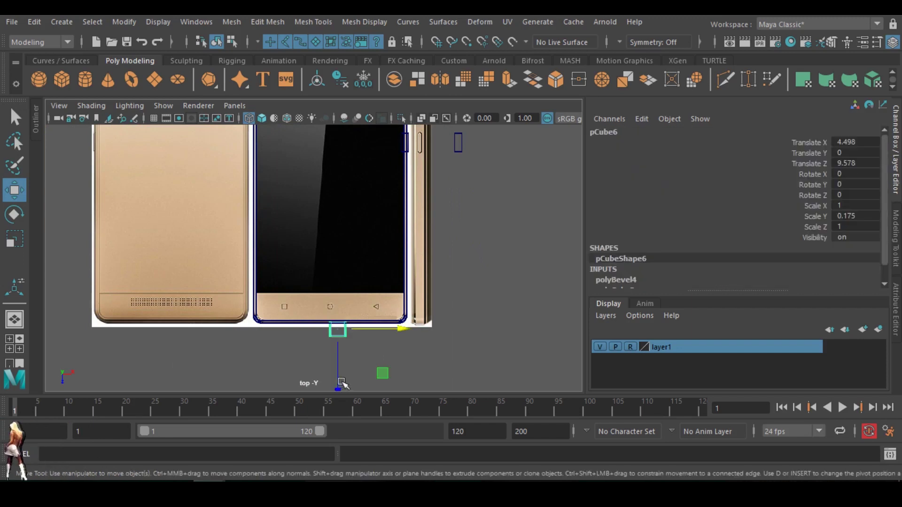
{"action": "left_click_drag", "start_coordinate": [339, 368], "coordinate": [418, 323]}
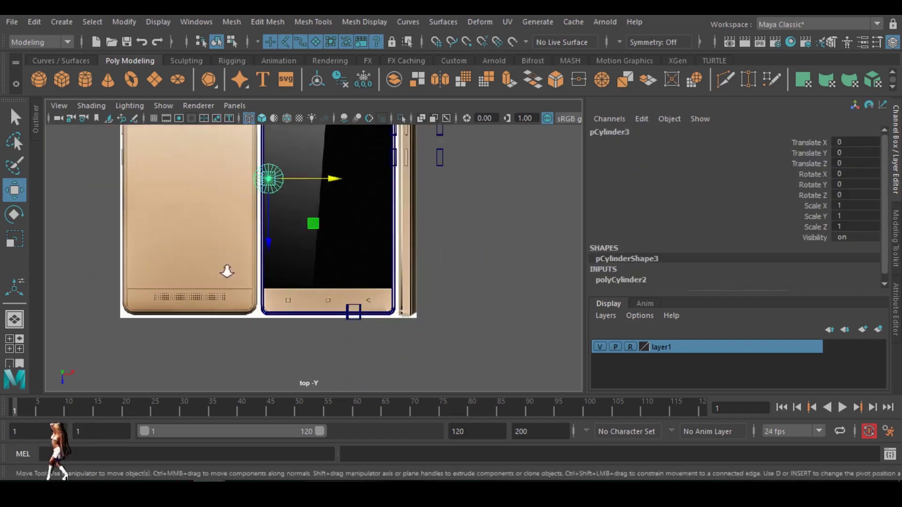
- Create a cylinder with 50 axis subdivisions, place it below the bottom edge at about X 7.314, Z 10.662, and scale it to 0.1
{"action": "left_click", "coordinate": [624, 281]}
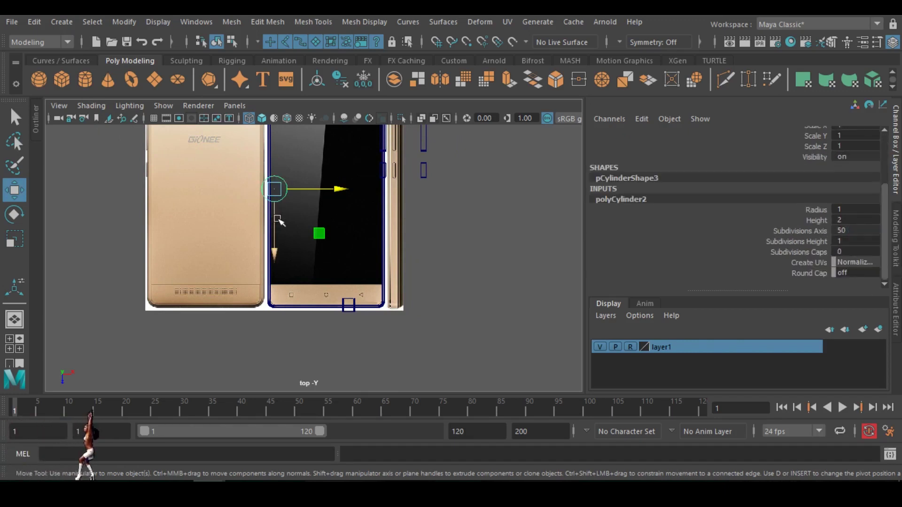
{"action": "left_click_drag", "start_coordinate": [274, 188], "coordinate": [359, 334]}
{"action": "key", "text": "r"}
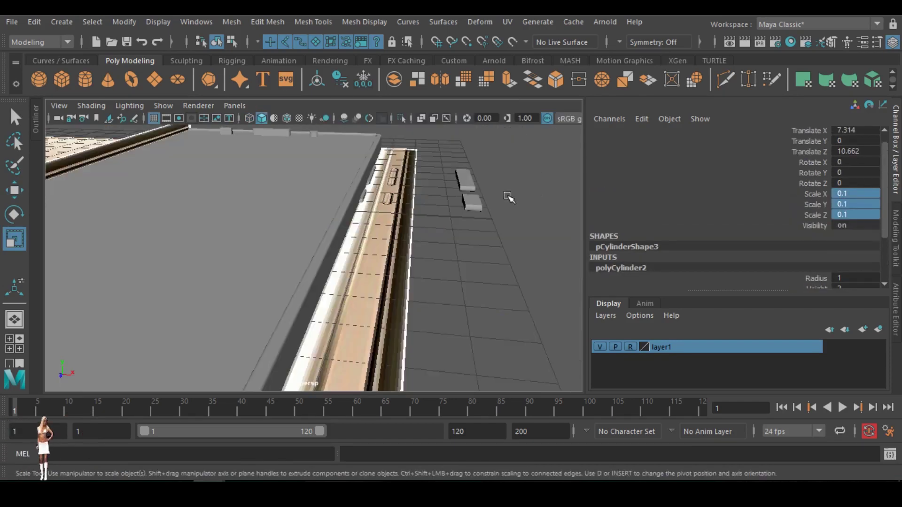
- Lengthen the small cylinder to a Y scale of about 0.222 and set its Rotate X to 90
{"action": "key", "text": "f"}
{"action": "left_click_drag", "start_coordinate": [313, 258], "coordinate": [314, 256]}
{"action": "key", "text": "ctrl+z"}
{"action": "left_click_drag", "start_coordinate": [313, 201], "coordinate": [366, 234]}
{"action": "right_click_drag", "start_coordinate": [469, 230], "coordinate": [361, 251], "text": "alt"}
{"action": "key", "text": "e"}
{"action": "left_click_drag", "start_coordinate": [304, 239], "coordinate": [301, 256]}
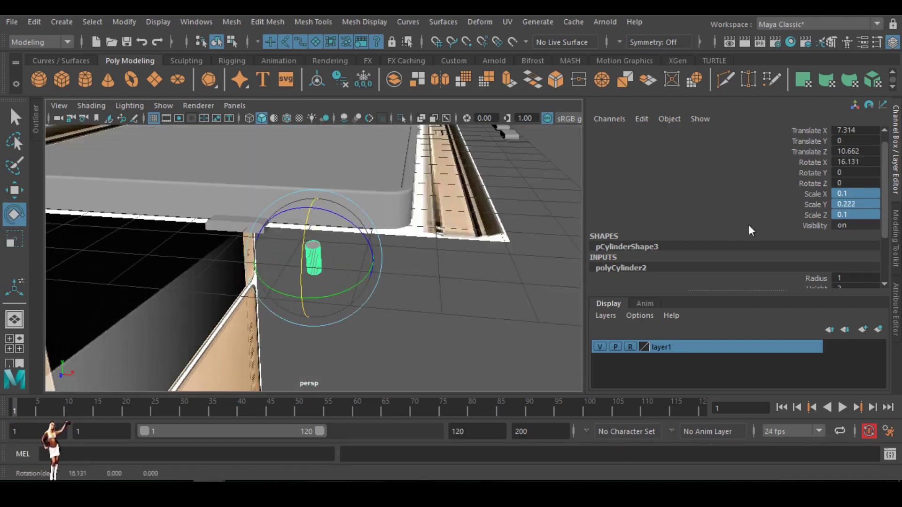
{"action": "left_click", "coordinate": [845, 162]}
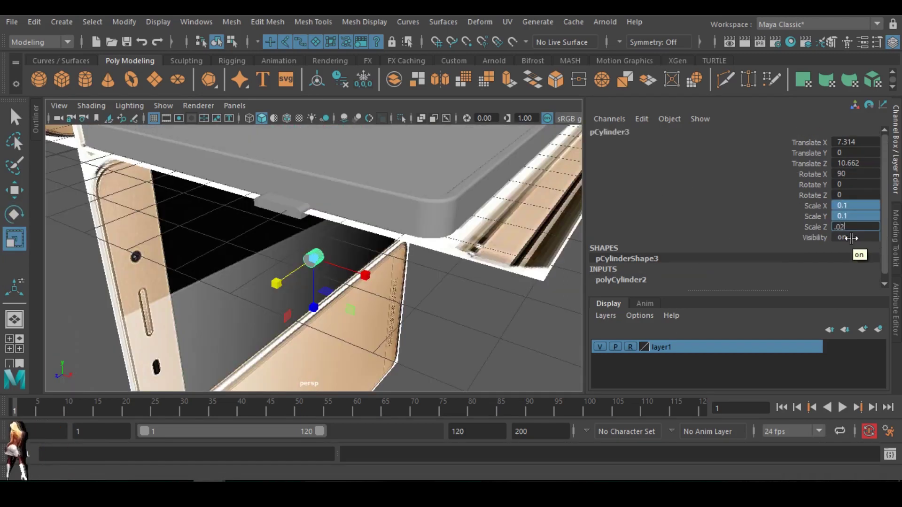
- Thin the cylinder to 0.02 in X and Z, lengthen its Y scale to about 0.392, and move it to Translate Z about 9.026
{"action": "left_click_drag", "start_coordinate": [275, 283], "coordinate": [157, 362]}
{"action": "left_click_drag", "start_coordinate": [263, 306], "coordinate": [188, 315], "text": "alt"}
{"action": "key", "text": "w"}
{"action": "left_click_drag", "start_coordinate": [259, 275], "coordinate": [377, 278]}
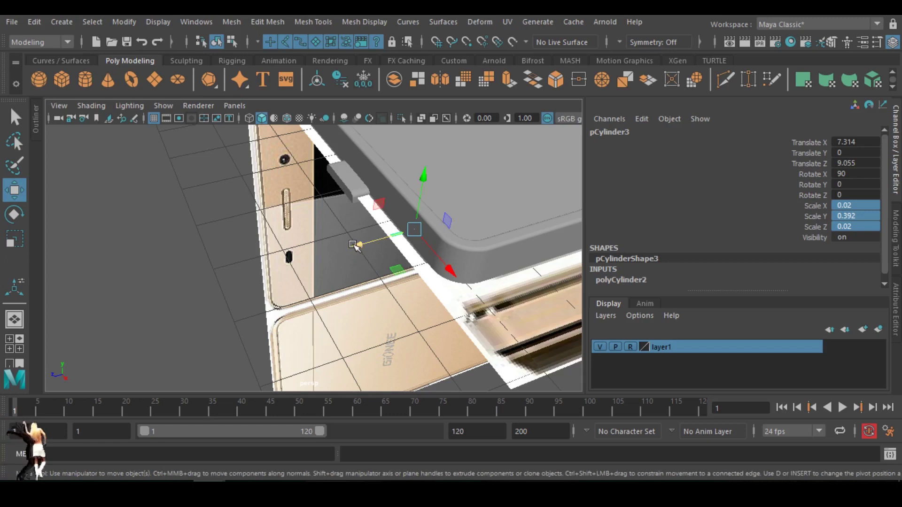
{"action": "left_click_drag", "start_coordinate": [333, 254], "coordinate": [423, 221], "text": "alt"}
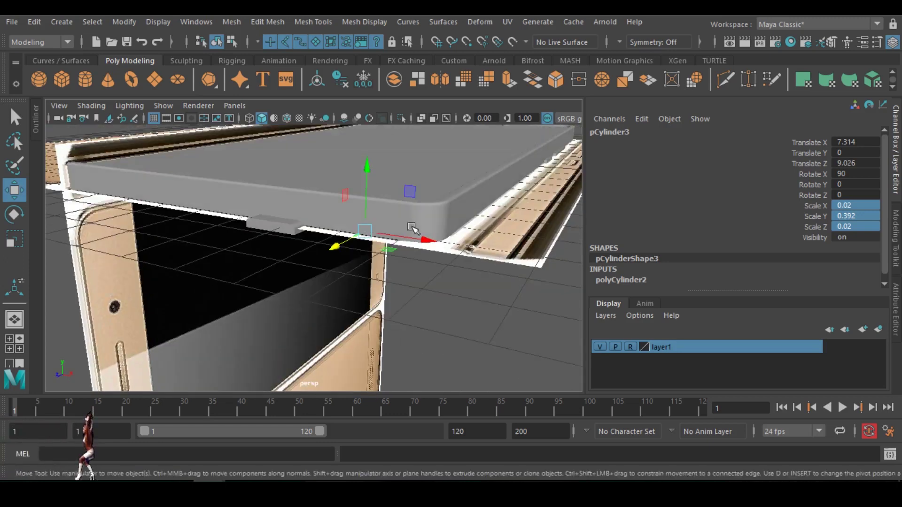
- Lower the phone body in the side view with grid snapping to Translate Y 0
{"action": "left_click", "coordinate": [440, 211]}
{"action": "key", "text": "ctrl+z"}
{"action": "key", "text": "space"}
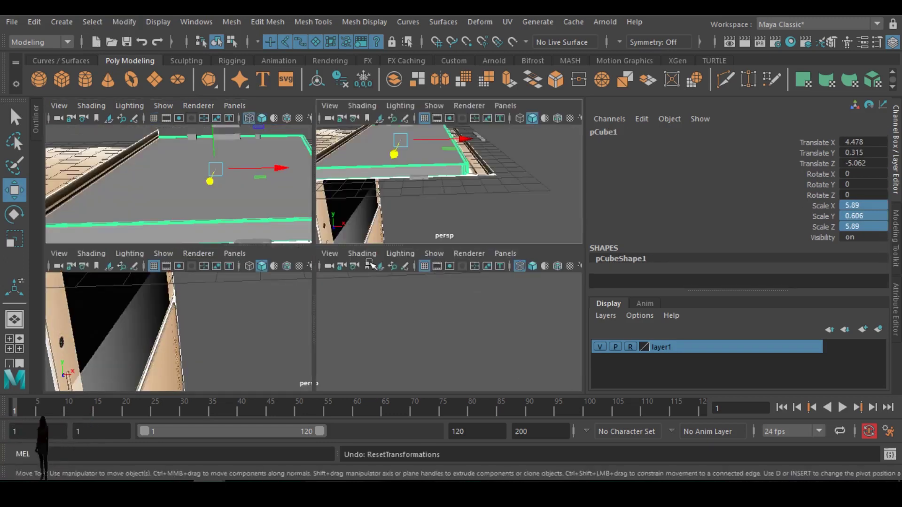
{"action": "key", "text": "space"}
{"action": "right_click_drag", "start_coordinate": [295, 323], "coordinate": [336, 300], "text": "alt"}
{"action": "middle_click_drag", "start_coordinate": [390, 306], "coordinate": [236, 309], "text": "alt"}
{"action": "key", "text": "x"}
{"action": "left_click_drag", "start_coordinate": [321, 189], "coordinate": [319, 240]}
{"action": "middle_click_drag", "start_coordinate": [319, 240], "coordinate": [356, 297]}
{"action": "key", "text": "space"}
{"action": "key", "text": "space"}
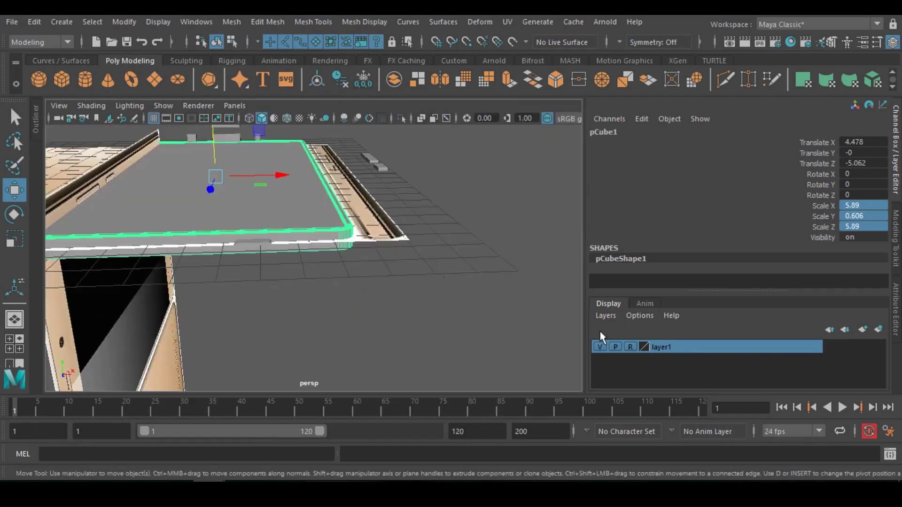
- Switch the reference image layer layer1 to template display and deselect the phone body
{"action": "left_click", "coordinate": [632, 348]}
{"action": "left_click_drag", "start_coordinate": [333, 303], "coordinate": [230, 286], "text": "alt"}
{"action": "left_click", "coordinate": [372, 315]}
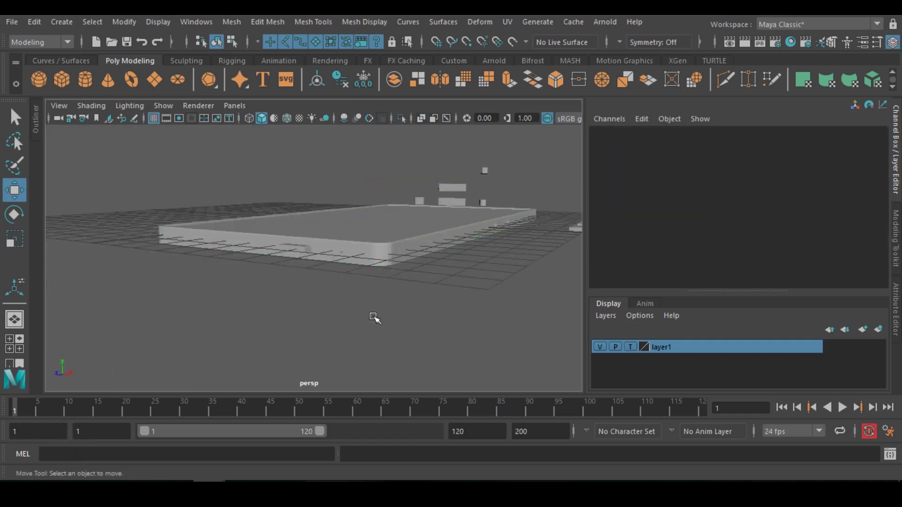
{"action": "left_click_drag", "start_coordinate": [374, 314], "coordinate": [371, 319], "text": "alt"}
- Select the original earpiece, sensor and front camera shapes and lower them into the phone's front face, to about Y 0.212 for the sensor
{"action": "left_click", "coordinate": [233, 288]}
{"action": "right_click_drag", "start_coordinate": [276, 346], "coordinate": [277, 282], "text": "alt"}
{"action": "left_click", "coordinate": [236, 262]}
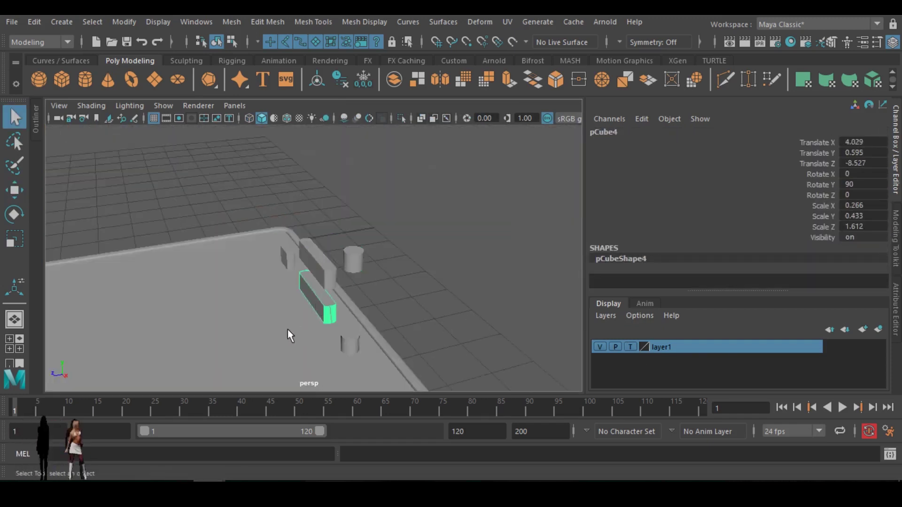
{"action": "left_click_drag", "start_coordinate": [287, 329], "coordinate": [258, 284], "text": "alt"}
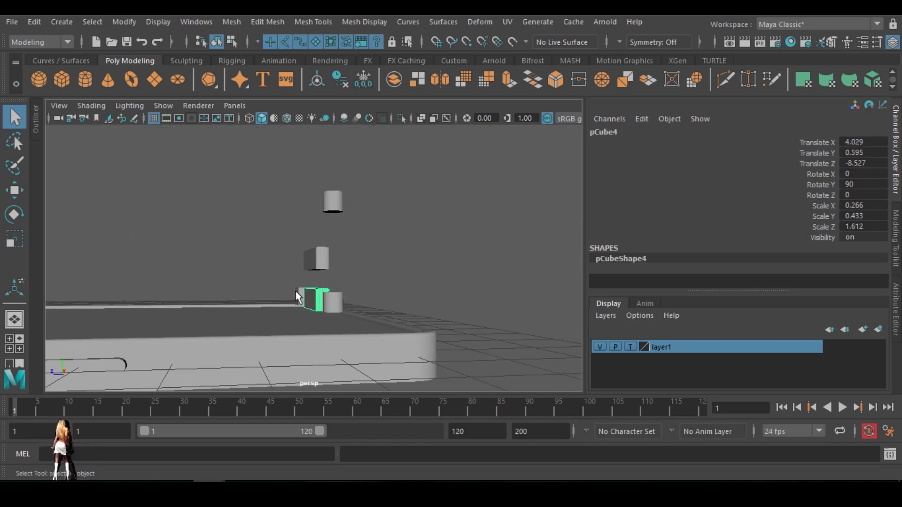
{"action": "left_click", "coordinate": [298, 295], "text": "shift"}
{"action": "left_click", "coordinate": [334, 302], "text": "shift"}
{"action": "key", "text": "w"}
{"action": "left_click_drag", "start_coordinate": [336, 245], "coordinate": [420, 257]}
- Adjust the front camera cylinder in the side view to Translate Y about 0.204
{"action": "key", "text": "space"}
{"action": "key", "text": "space"}
{"action": "scroll", "coordinate": [506, 343], "scroll_direction": "up", "scroll_amount": 5}
{"action": "middle_click_drag", "start_coordinate": [468, 343], "coordinate": [306, 333], "text": "alt"}
{"action": "left_click", "coordinate": [471, 262]}
{"action": "left_click", "coordinate": [429, 277]}
{"action": "left_click_drag", "start_coordinate": [429, 221], "coordinate": [428, 232]}
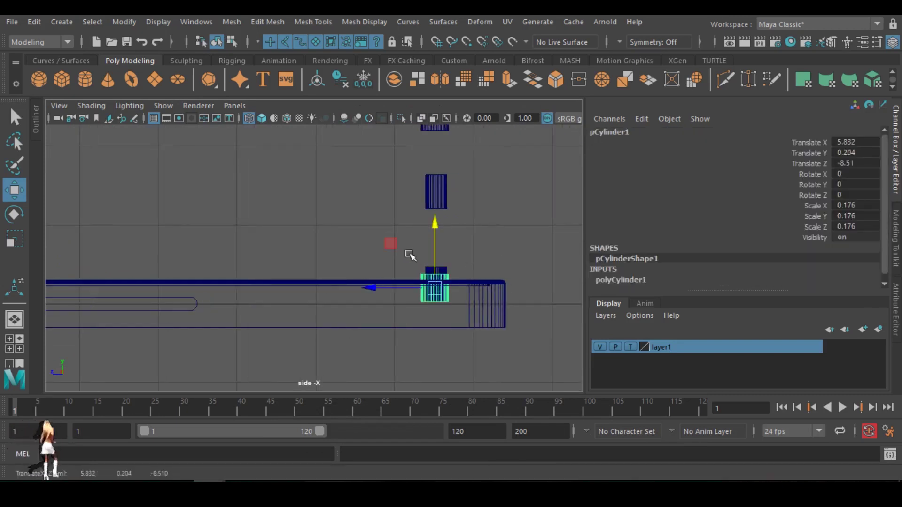
{"action": "left_click", "coordinate": [486, 256]}
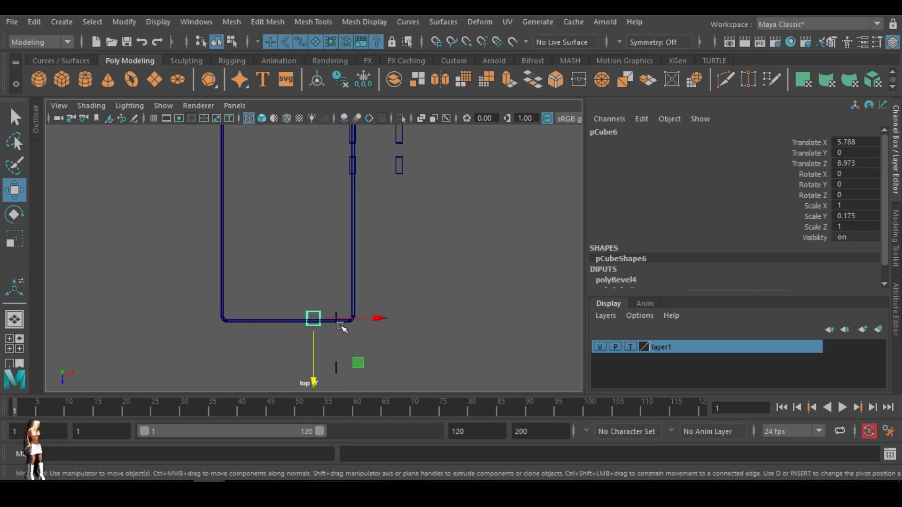
- Select the embedded bottom-edge cube and cylinder, both side buttons, front camera, earpiece and sensor together, leaving out the copies and the phone body
{"action": "left_click", "coordinate": [336, 313], "text": "shift"}
{"action": "middle_click_drag", "start_coordinate": [379, 238], "coordinate": [359, 358], "text": "alt"}
{"action": "left_click", "coordinate": [325, 249]}
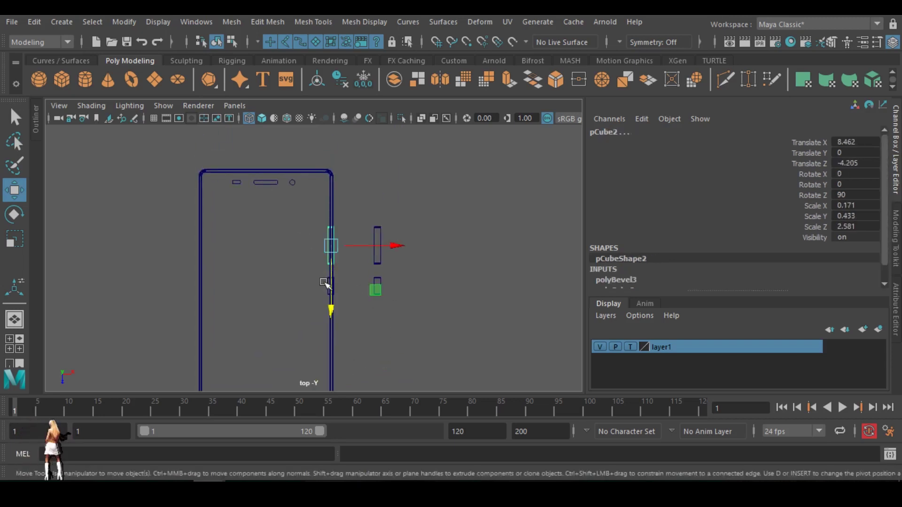
{"action": "key", "text": "space"}
{"action": "key", "text": "space"}
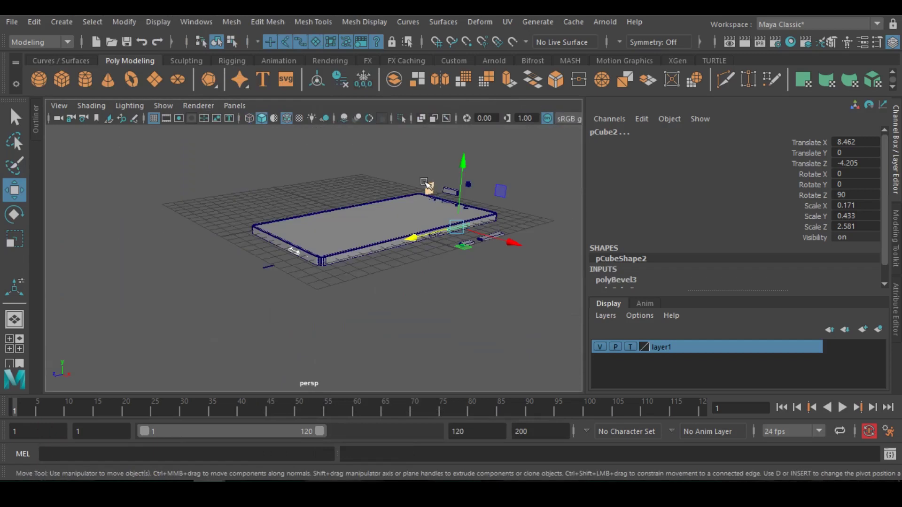
{"action": "scroll", "coordinate": [466, 295], "scroll_direction": "up", "scroll_amount": 3}
{"action": "key", "text": "q"}
{"action": "left_click", "coordinate": [477, 200], "text": "shift"}
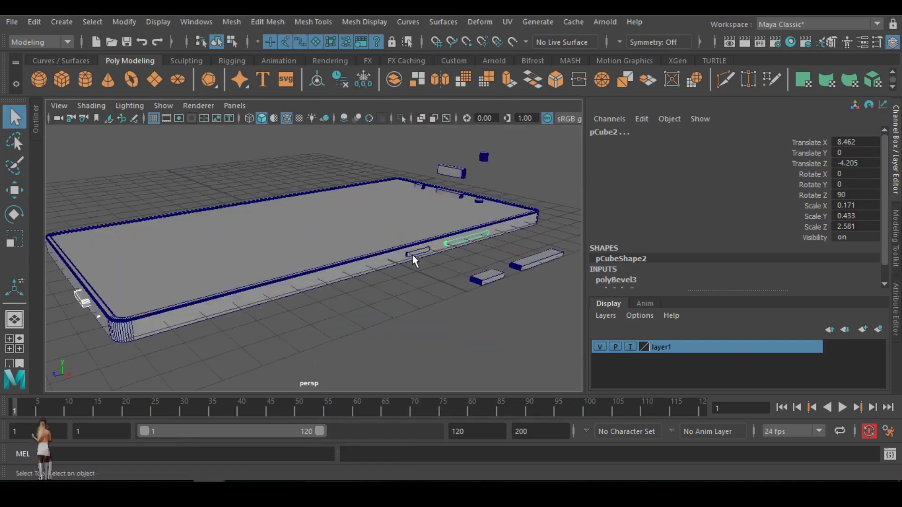
{"action": "left_click", "coordinate": [452, 193], "text": "shift"}
{"action": "left_click", "coordinate": [421, 192], "text": "shift"}
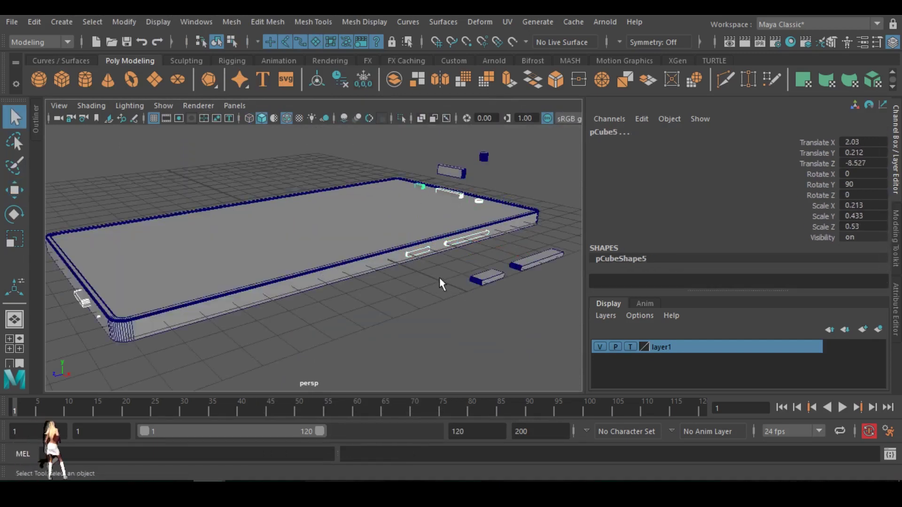
- Combine the selected button, port, camera, earpiece and sensor shapes into a single mesh
{"action": "left_click_drag", "start_coordinate": [438, 281], "coordinate": [531, 316], "text": "alt"}
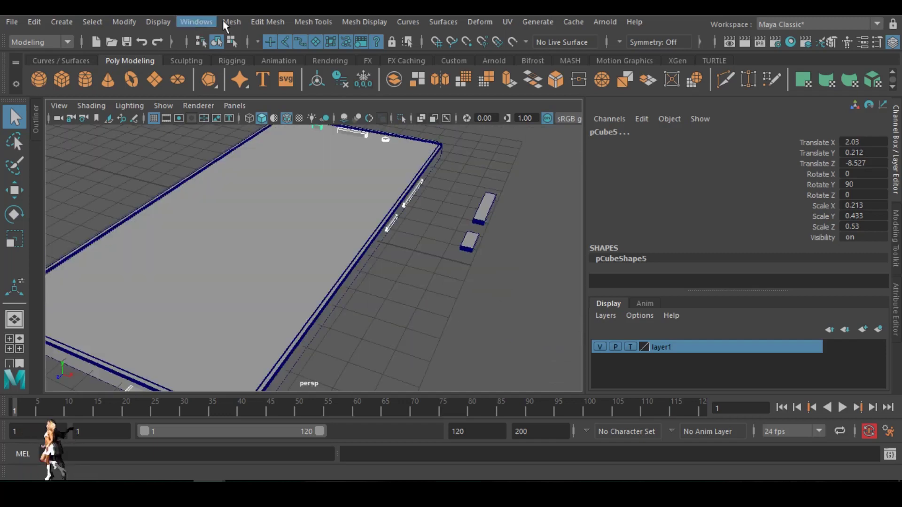
{"action": "left_click", "coordinate": [226, 22]}
{"action": "left_click", "coordinate": [297, 69]}
- Cut the combined mesh out of the phone body with a Boolean Difference
{"action": "left_click", "coordinate": [387, 276]}
{"action": "left_click", "coordinate": [368, 193]}
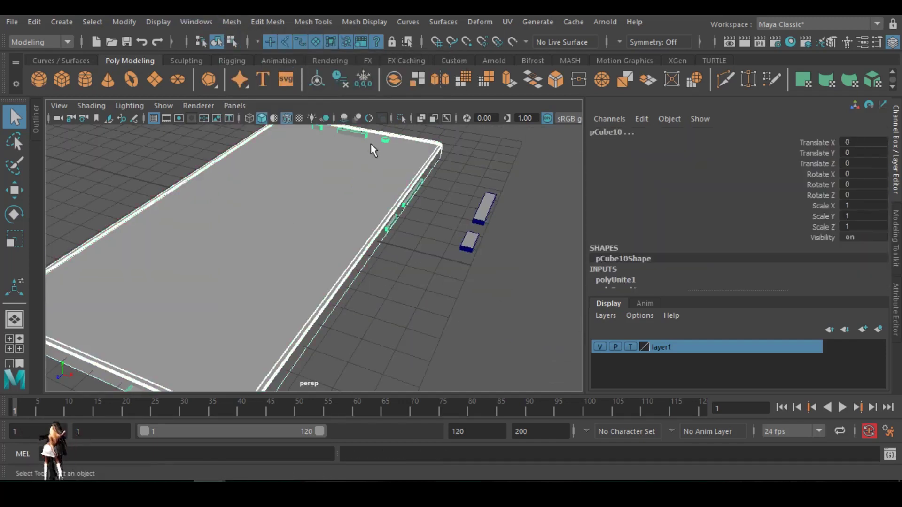
{"action": "left_click", "coordinate": [254, 24]}
{"action": "mouse_move", "coordinate": [306, 55]}
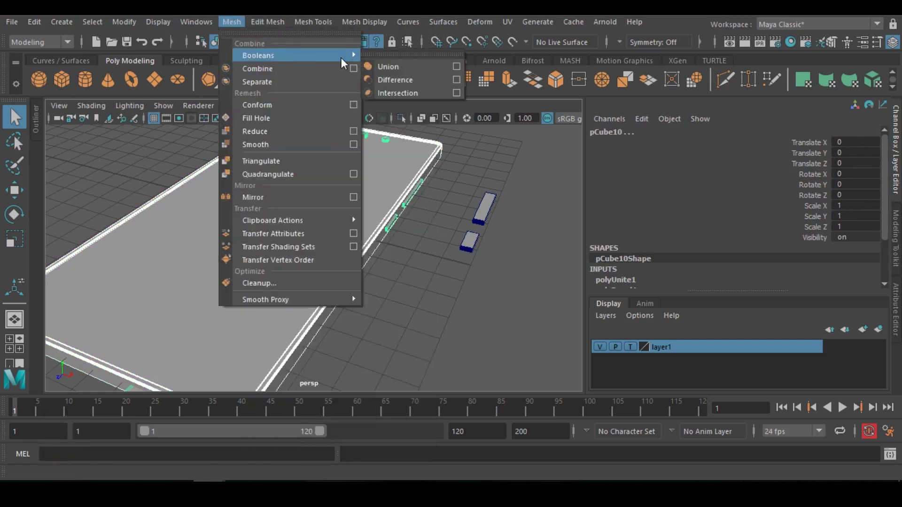
{"action": "left_click", "coordinate": [390, 66]}
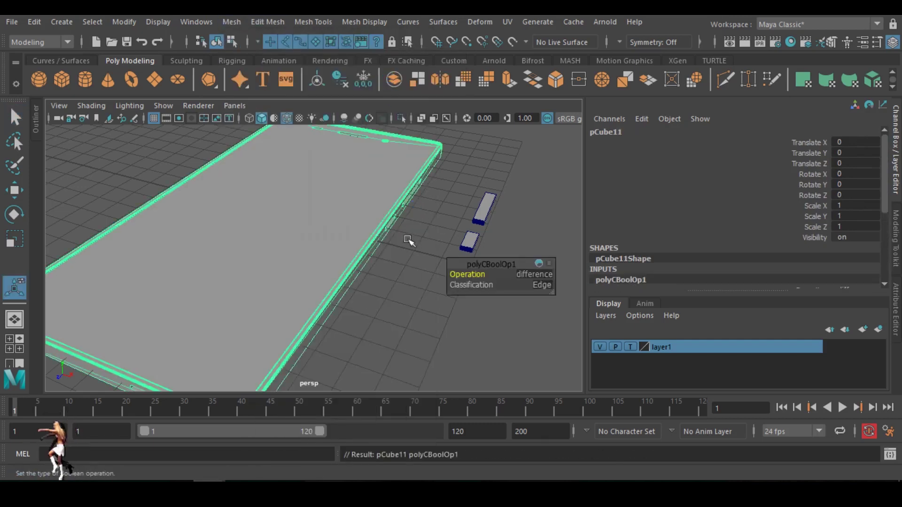
{"action": "left_click_drag", "start_coordinate": [413, 239], "coordinate": [368, 222], "text": "alt"}
{"action": "left_click", "coordinate": [265, 135]}
- Select the edge loop around the long side button copy's outer face, deselecting the edges on its inner side
{"action": "right_click_drag", "start_coordinate": [422, 155], "coordinate": [342, 275]}
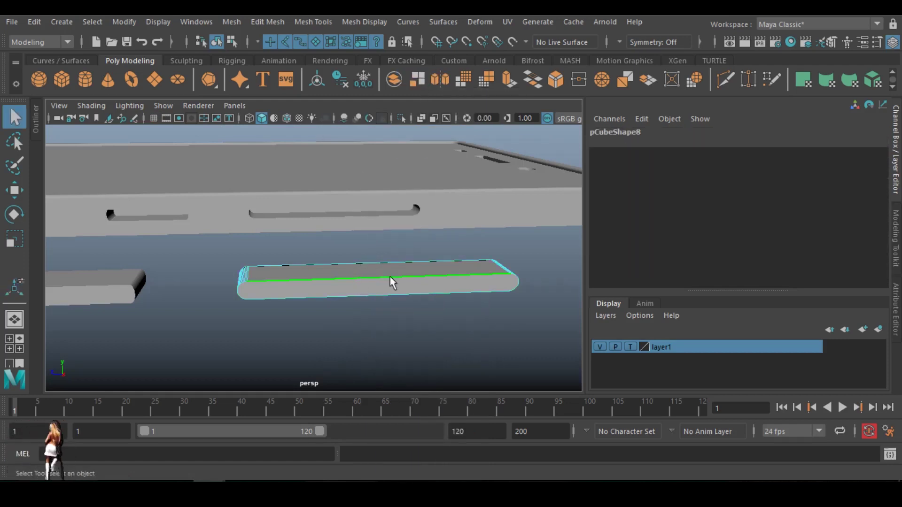
{"action": "left_click_drag", "start_coordinate": [392, 302], "coordinate": [385, 208], "text": "alt"}
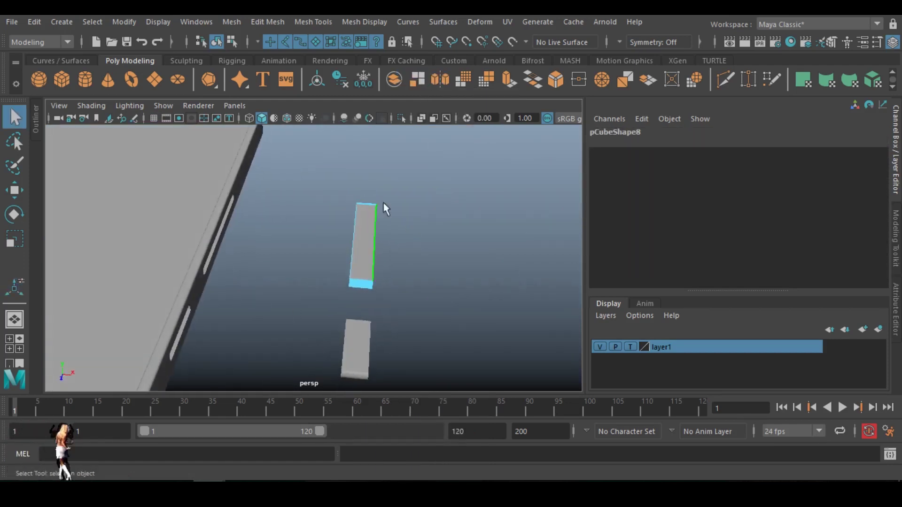
{"action": "key", "text": "space"}
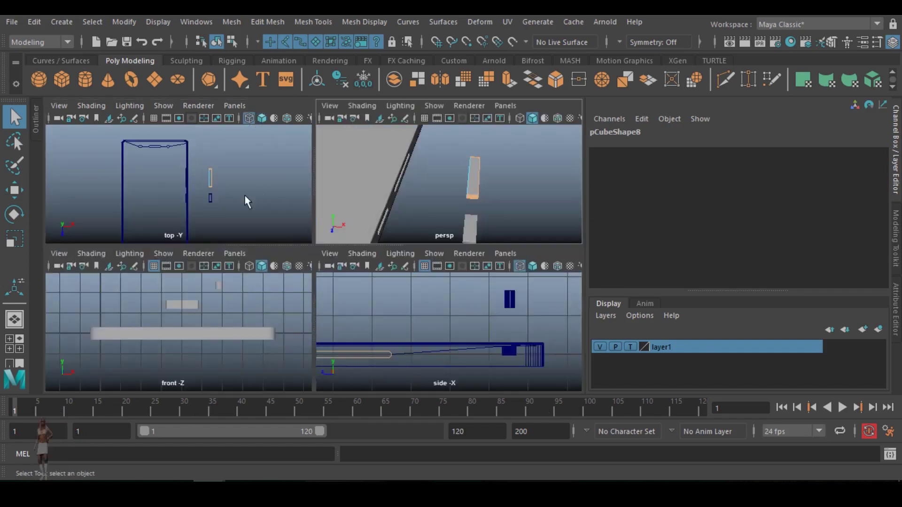
{"action": "key", "text": "space"}
{"action": "key", "text": "f"}
{"action": "left_click_drag", "start_coordinate": [314, 129], "coordinate": [324, 389], "text": "ctrl"}
{"action": "key", "text": "space"}
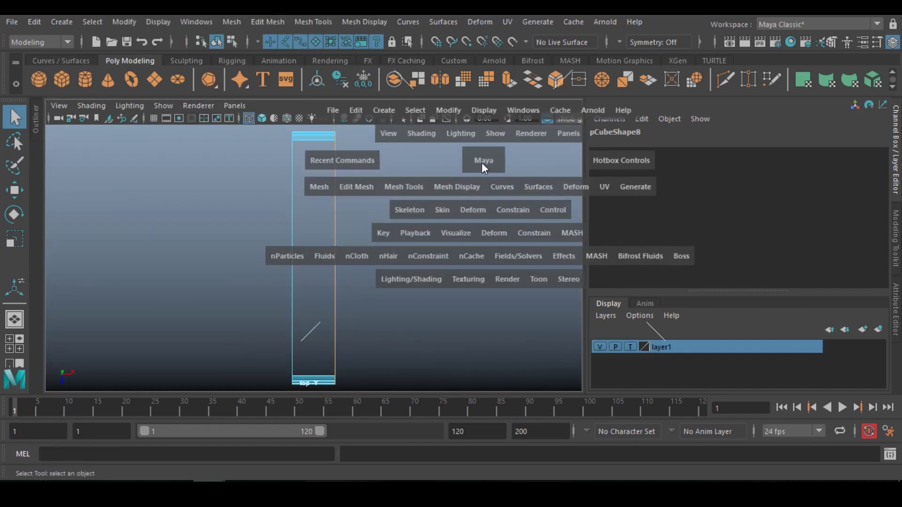
{"action": "key", "text": "space"}
- Bevel the selected outer edges of the long side button with Fraction 0.2
{"action": "right_click_drag", "start_coordinate": [294, 249], "coordinate": [348, 252], "text": "shift"}
{"action": "left_click_drag", "start_coordinate": [362, 332], "coordinate": [310, 299], "text": "alt"}
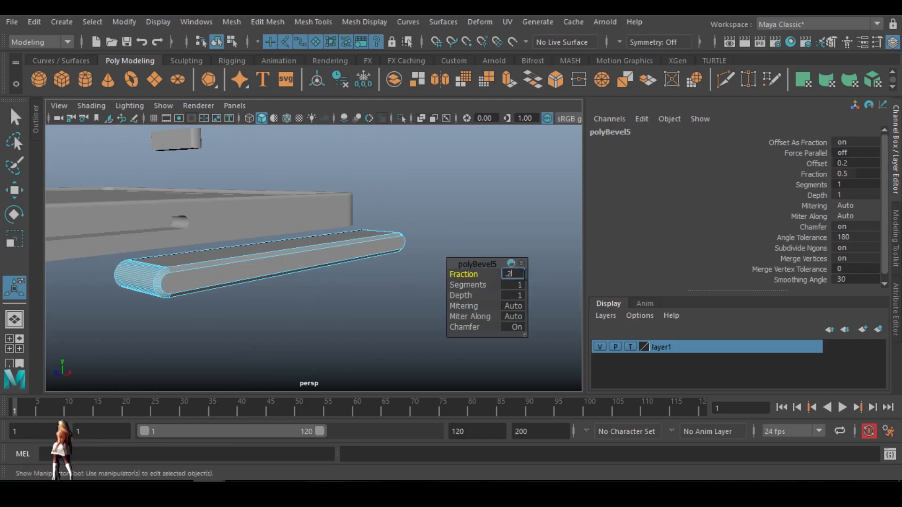
{"action": "key", "text": "Return"}
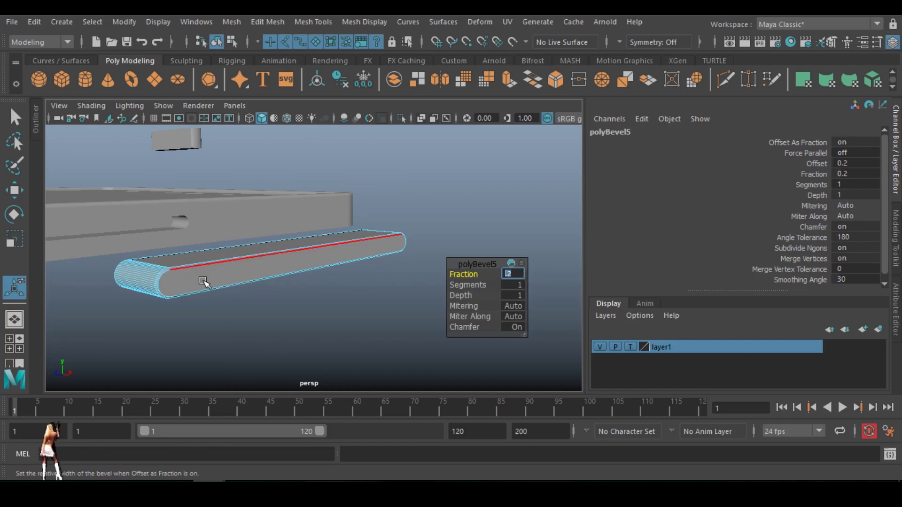
- Return the long side button to object selection and move it along X into its body slot, to Translate X about 8.325
{"action": "right_click_drag", "start_coordinate": [219, 282], "coordinate": [286, 82]}
{"action": "left_click", "coordinate": [340, 323]}
{"action": "left_click", "coordinate": [294, 247]}
{"action": "key", "text": "w"}
{"action": "key", "text": "ctrl+z"}
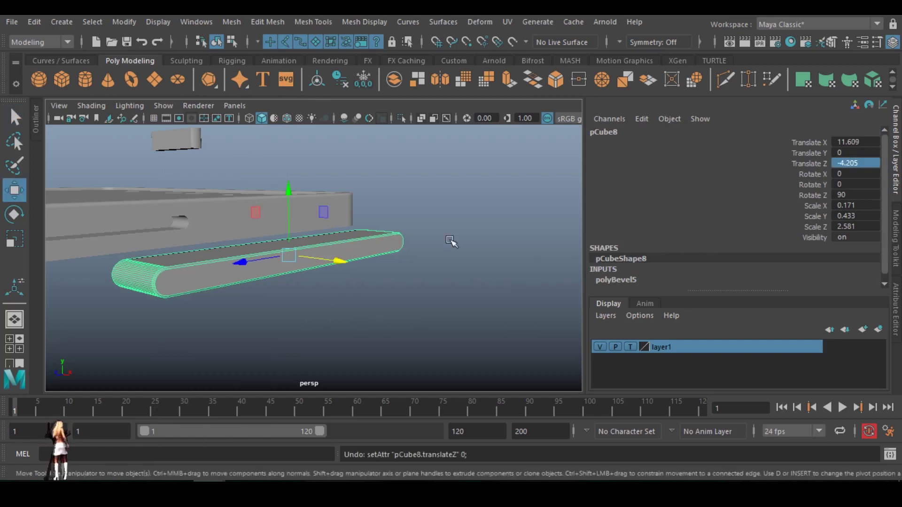
{"action": "left_click_drag", "start_coordinate": [341, 260], "coordinate": [99, 251]}
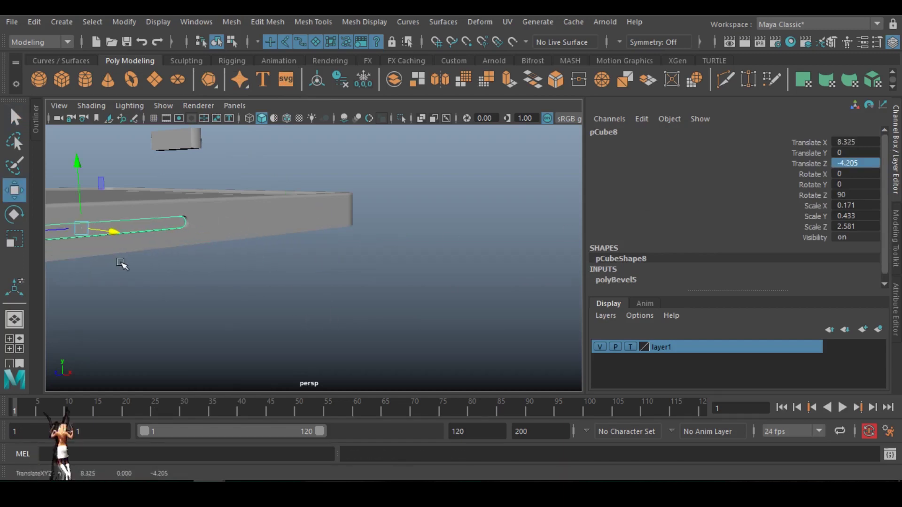
- Adjust how far the long side button protrudes from its slot, to Translate X about 8.406
{"action": "middle_click_drag", "start_coordinate": [130, 261], "coordinate": [360, 290], "text": "alt"}
{"action": "left_click_drag", "start_coordinate": [355, 263], "coordinate": [365, 265]}
{"action": "left_click", "coordinate": [409, 331]}
{"action": "left_click_drag", "start_coordinate": [351, 331], "coordinate": [304, 314], "text": "alt"}
{"action": "scroll", "coordinate": [266, 270], "scroll_direction": "up", "scroll_amount": 2}
{"action": "left_click_drag", "start_coordinate": [235, 283], "coordinate": [254, 287], "text": "alt"}
{"action": "left_click", "coordinate": [307, 294]}
{"action": "left_click_drag", "start_coordinate": [392, 260], "coordinate": [391, 261]}
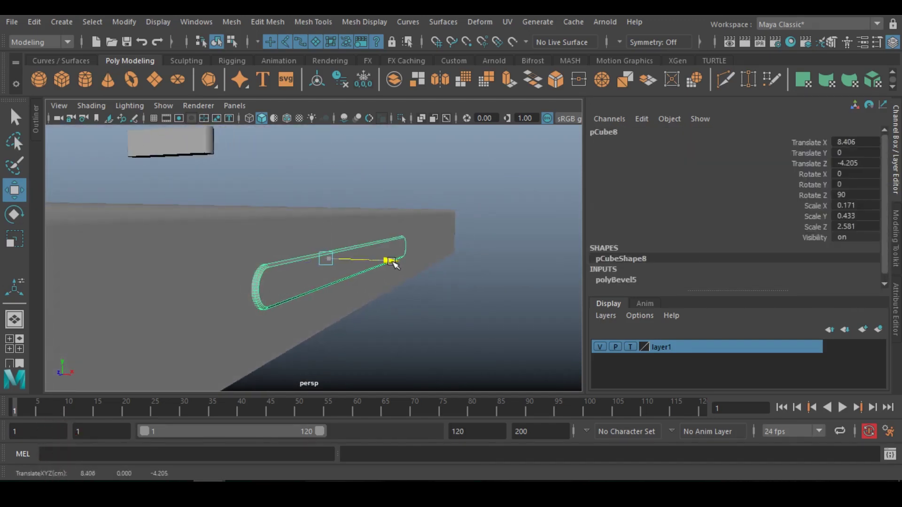
- Set the reference layer layer1 to normal display and move the long button outward to Translate X about 8.49
{"action": "key", "text": "space"}
{"action": "key", "text": "space"}
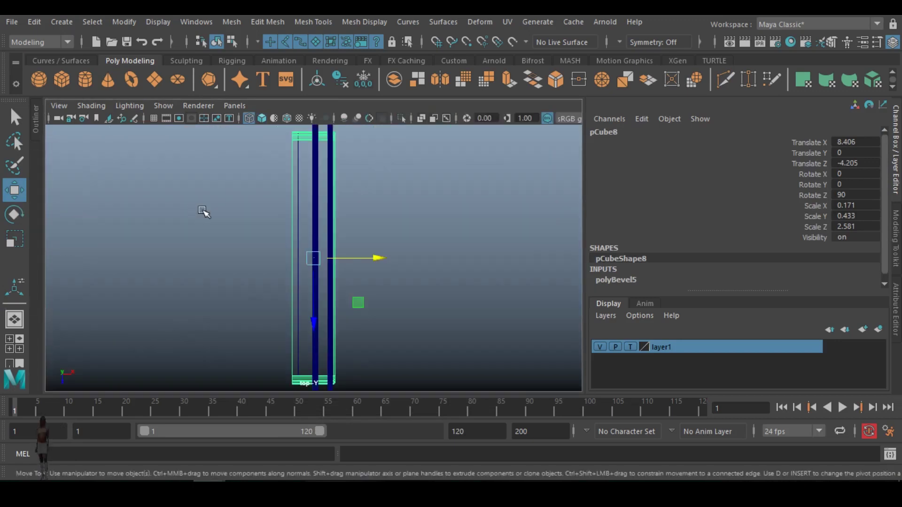
{"action": "left_click", "coordinate": [630, 347]}
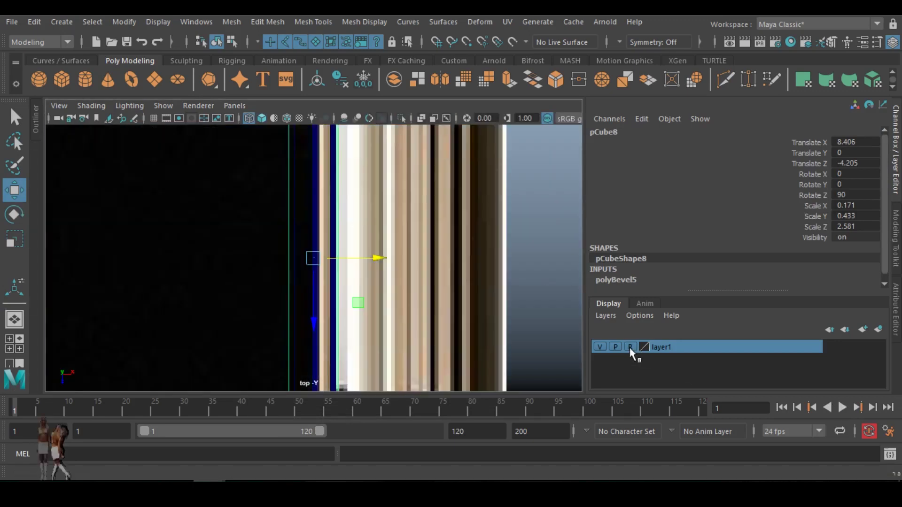
{"action": "scroll", "coordinate": [421, 261], "scroll_direction": "down", "scroll_amount": 10}
{"action": "left_click_drag", "start_coordinate": [380, 257], "coordinate": [382, 258]}
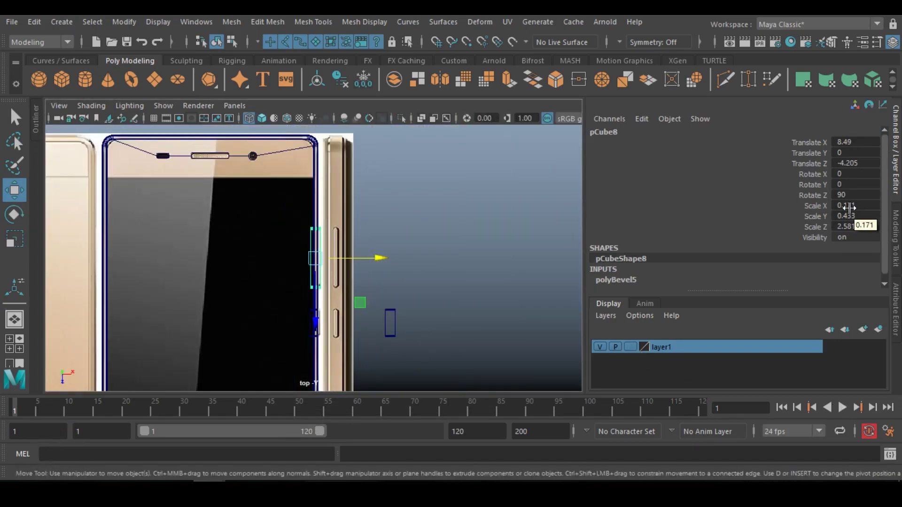
- Try scaling the long side button down uniformly to about 0.166, 0.421 and 2.509
{"action": "left_click_drag", "start_coordinate": [848, 207], "coordinate": [851, 216]}
{"action": "double_click", "coordinate": [841, 227]}
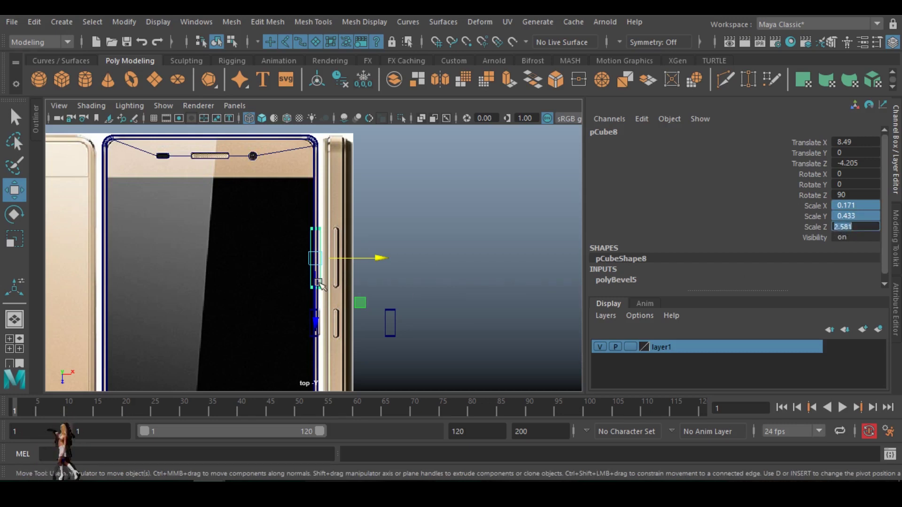
{"action": "scroll", "coordinate": [319, 282], "scroll_direction": "up", "scroll_amount": 10}
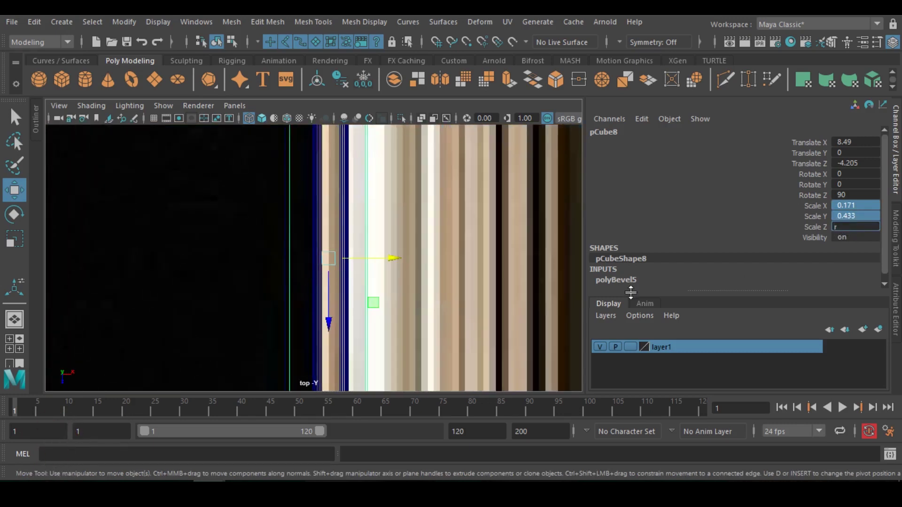
{"action": "left_click", "coordinate": [358, 255]}
{"action": "left_click", "coordinate": [368, 251]}
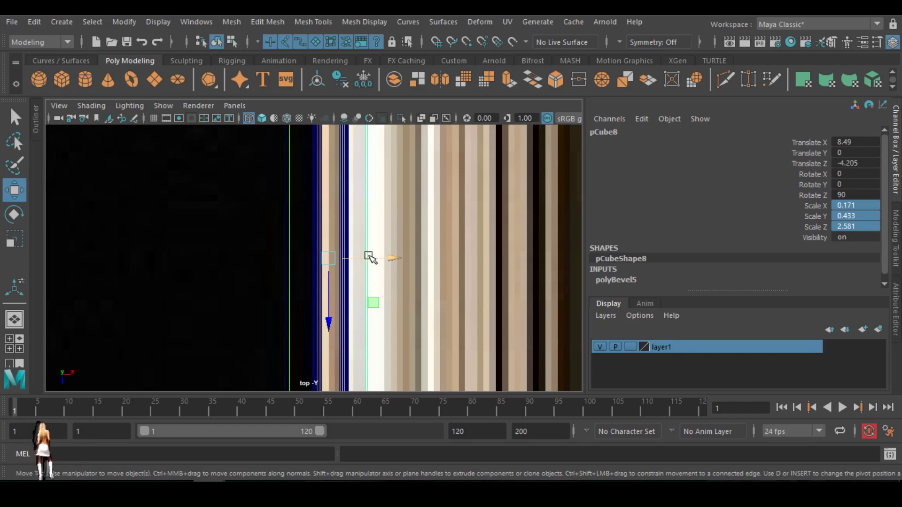
{"action": "key", "text": "r"}
{"action": "left_click_drag", "start_coordinate": [328, 257], "coordinate": [325, 260]}
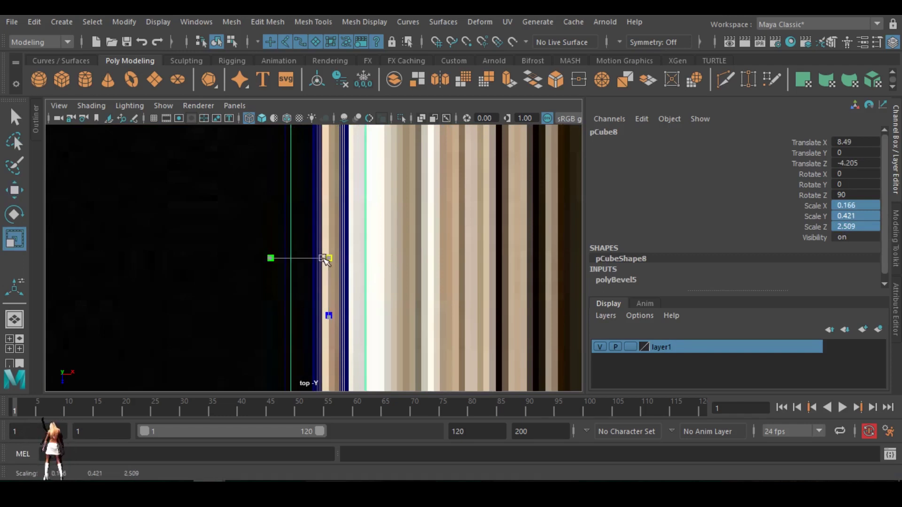
- Undo the last scaling and scale the long side button uniformly to about 0.17, 0.43 and 2.566
{"action": "key", "text": "space"}
{"action": "key", "text": "space"}
{"action": "left_click_drag", "start_coordinate": [418, 298], "coordinate": [306, 316], "text": "alt"}
{"action": "key", "text": "ctrl+z"}
{"action": "left_click_drag", "start_coordinate": [327, 255], "coordinate": [362, 292]}
- Duplicate the fitted long button, slide the copy to the short button slot at Translate Z about -1.478, and shorten it to Scale Z about 1.203
{"action": "left_click", "coordinate": [457, 167]}
{"action": "left_click_drag", "start_coordinate": [323, 216], "coordinate": [194, 302]}
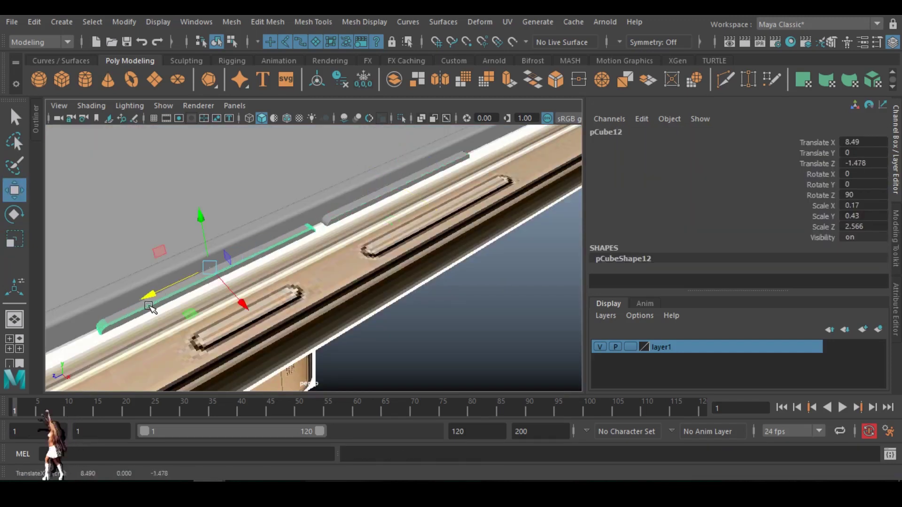
{"action": "key", "text": "r"}
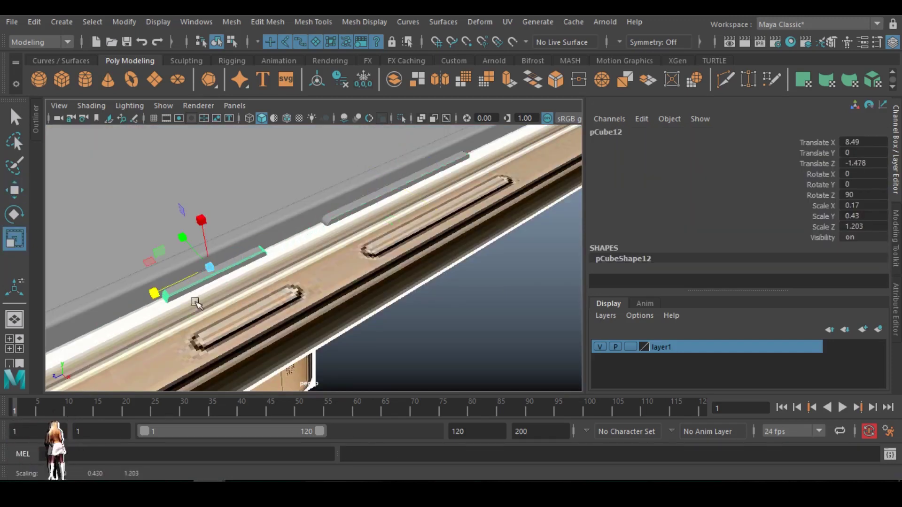
{"action": "scroll", "coordinate": [195, 303], "scroll_direction": "up", "scroll_amount": 3}
{"action": "middle_click_drag", "start_coordinate": [172, 310], "coordinate": [289, 271], "text": "alt"}
{"action": "left_click_drag", "start_coordinate": [289, 270], "coordinate": [255, 262], "text": "alt"}
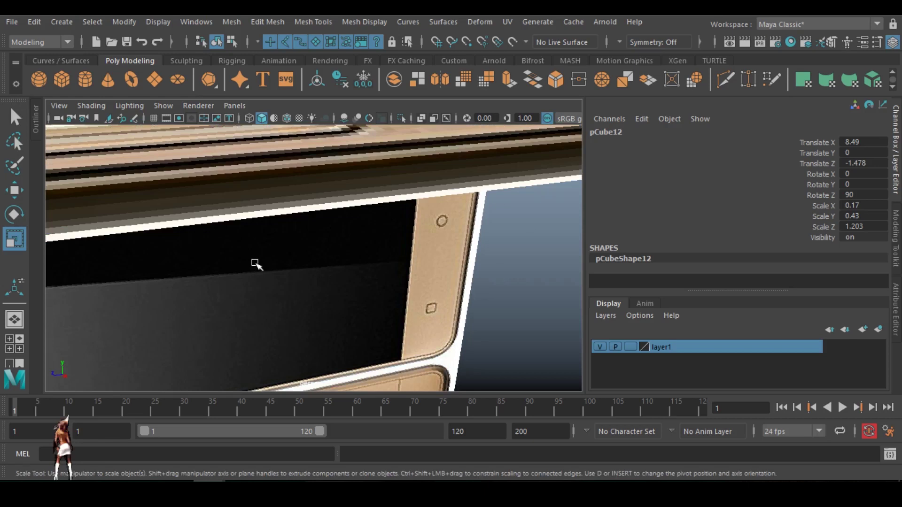
- Fit the short side button to its slot in the side view with Scale Z about 1.153 and Translate Z about -1.456
{"action": "middle_click_drag", "start_coordinate": [255, 262], "coordinate": [285, 291], "text": "alt"}
{"action": "left_click_drag", "start_coordinate": [164, 189], "coordinate": [166, 186]}
{"action": "key", "text": "space"}
{"action": "key", "text": "space"}
{"action": "key", "text": "f"}
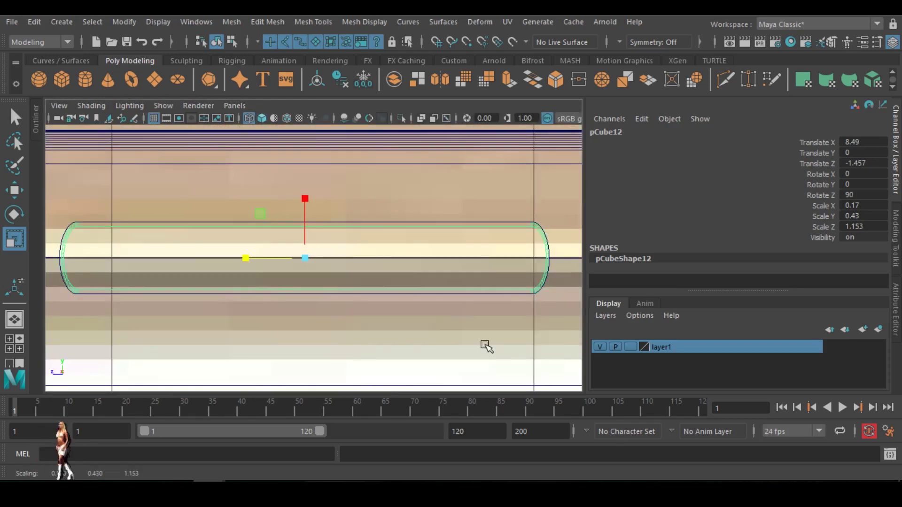
{"action": "key", "text": "w"}
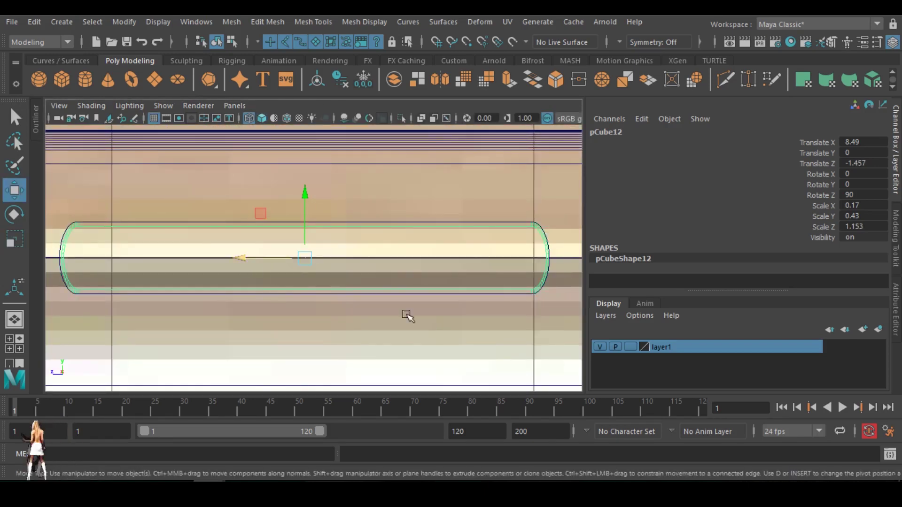
{"action": "left_click_drag", "start_coordinate": [236, 261], "coordinate": [237, 261]}
{"action": "key", "text": "space"}
{"action": "key", "text": "space"}
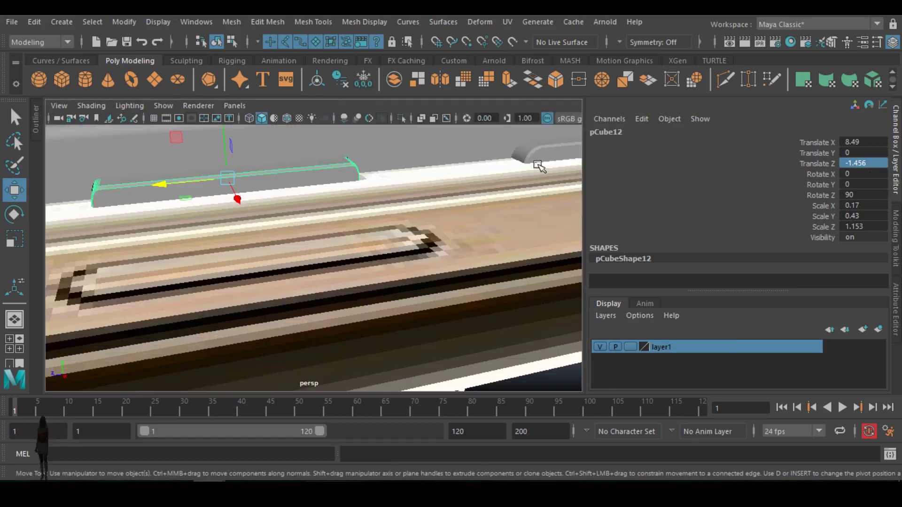
- Hide the reference image layer layer1 around the fitted side buttons
{"action": "key", "text": "f"}
{"action": "left_click", "coordinate": [601, 346]}
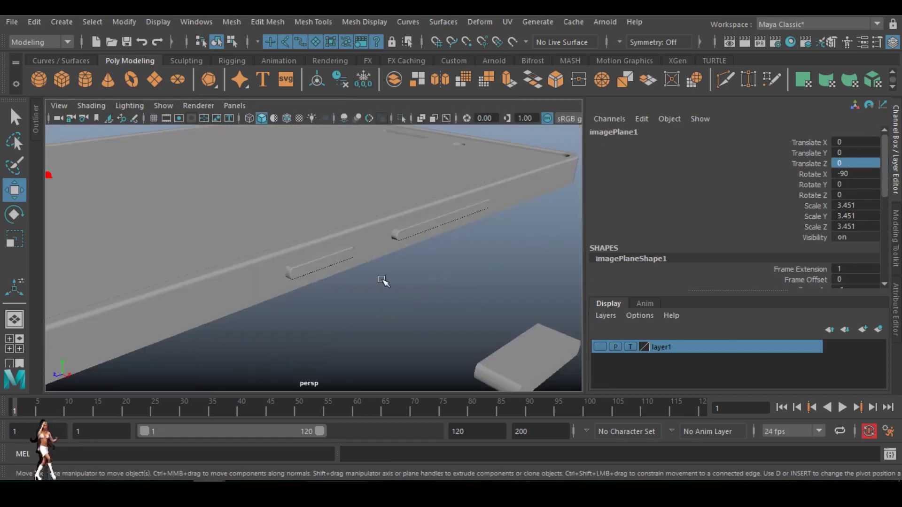
{"action": "left_click_drag", "start_coordinate": [384, 281], "coordinate": [437, 156], "text": "alt"}
- Lower the earpiece copy into its slot in the phone's front face, to Translate Y about 0.121
{"action": "left_click", "coordinate": [441, 259]}
{"action": "left_click", "coordinate": [472, 309]}
{"action": "left_click", "coordinate": [418, 227]}
{"action": "left_click", "coordinate": [410, 301]}
{"action": "left_click", "coordinate": [414, 301]}
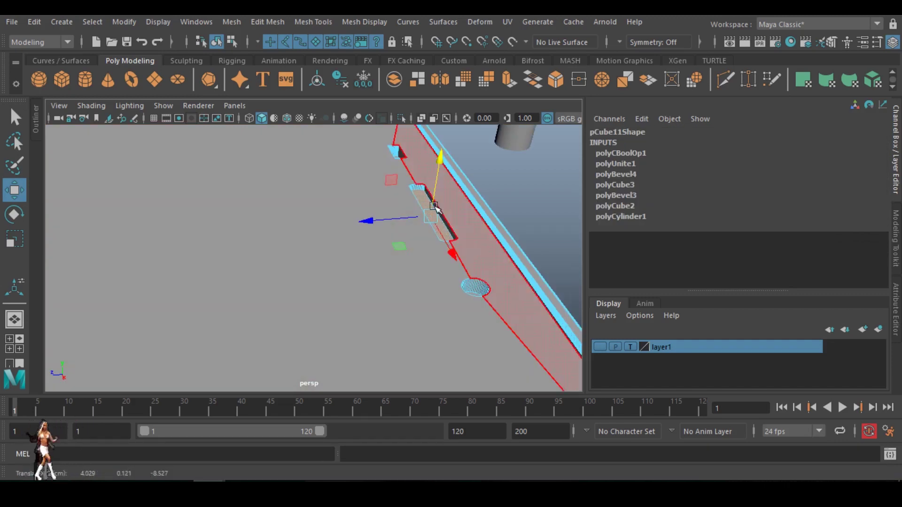
{"action": "right_click_drag", "start_coordinate": [436, 234], "coordinate": [484, 98]}
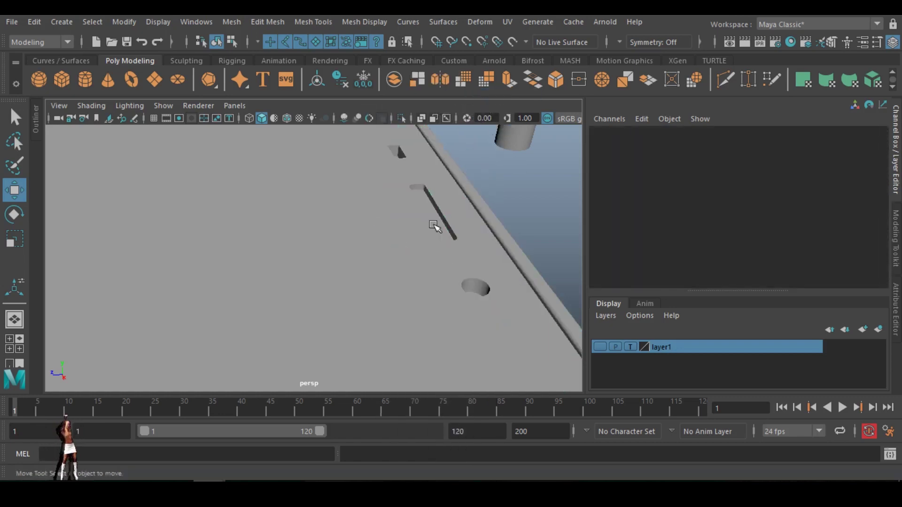
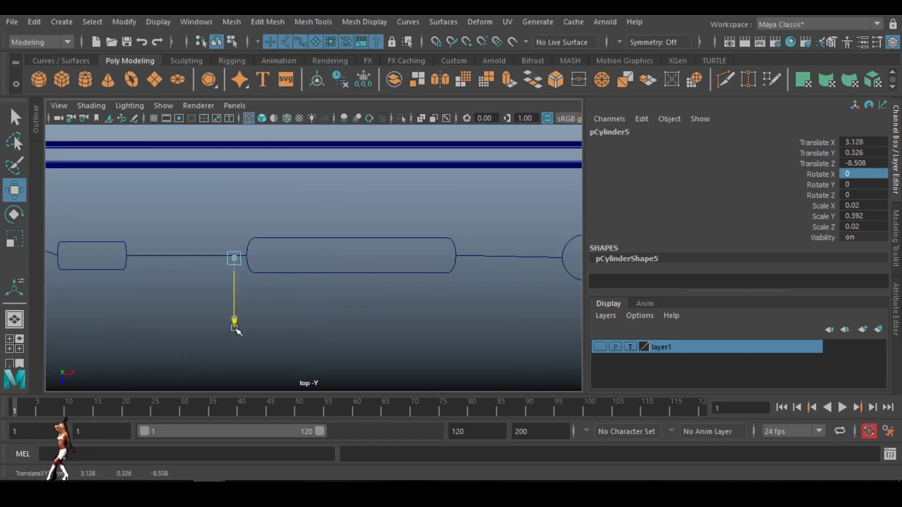
- Position the tiny cylinder in the top view just inside the earpiece's starting end, at about X 3.32 and Z -8.53
{"action": "scroll", "coordinate": [202, 284], "scroll_direction": "up", "scroll_amount": 8}
{"action": "key", "text": "f"}
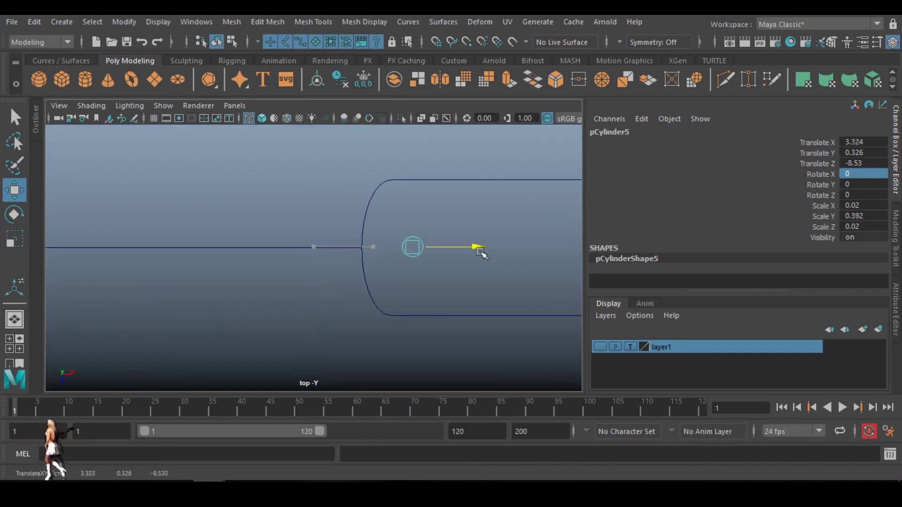
{"action": "scroll", "coordinate": [449, 268], "scroll_direction": "down", "scroll_amount": 12}
{"action": "scroll", "coordinate": [442, 266], "scroll_direction": "up", "scroll_amount": 2}
- Duplicate the tiny cylinder with an even X offset along the whole earpiece, repeating the transform until the row reaches X about 4.726
{"action": "key", "text": "ctrl+d"}
{"action": "left_click_drag", "start_coordinate": [392, 257], "coordinate": [398, 257]}
{"action": "key", "text": "shift+d"}
{"action": "key", "text": "shift+d"}
{"action": "key", "text": "shift+d"}
{"action": "key", "text": "shift+d"}
{"action": "key", "text": "shift+d"}
{"action": "key", "text": "shift+d"}
{"action": "key", "text": "shift+d"}
{"action": "key", "text": "shift+d"}
{"action": "key", "text": "shift+d"}
{"action": "key", "text": "shift+d"}
{"action": "key", "text": "shift+d"}
{"action": "key", "text": "shift+d"}
{"action": "key", "text": "shift+d"}
{"action": "key", "text": "shift+d"}
{"action": "key", "text": "shift+d"}
{"action": "key", "text": "shift+d"}
- Select the whole row of earpiece cylinders and combine them into one mesh
{"action": "key", "text": "space"}
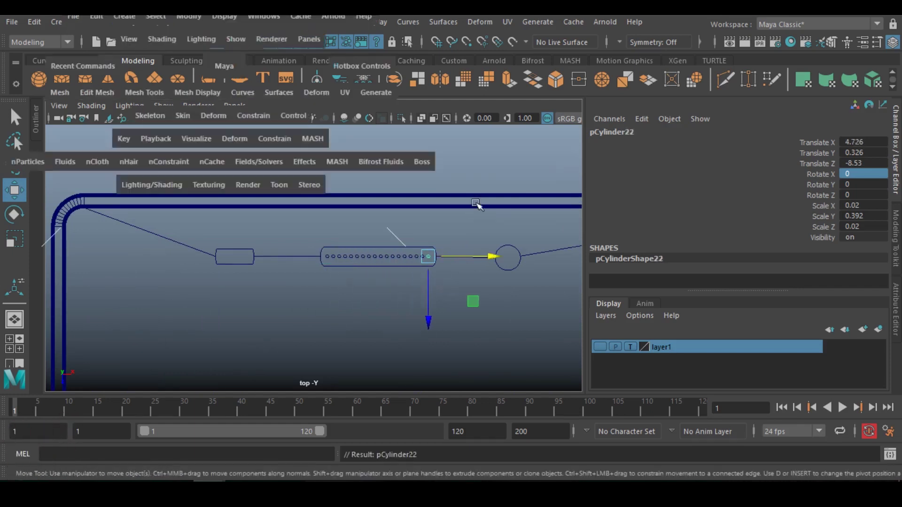
{"action": "key", "text": "space"}
{"action": "left_click_drag", "start_coordinate": [464, 262], "coordinate": [246, 228], "text": "alt"}
{"action": "left_click_drag", "start_coordinate": [96, 196], "coordinate": [359, 227]}
{"action": "left_click", "coordinate": [232, 21]}
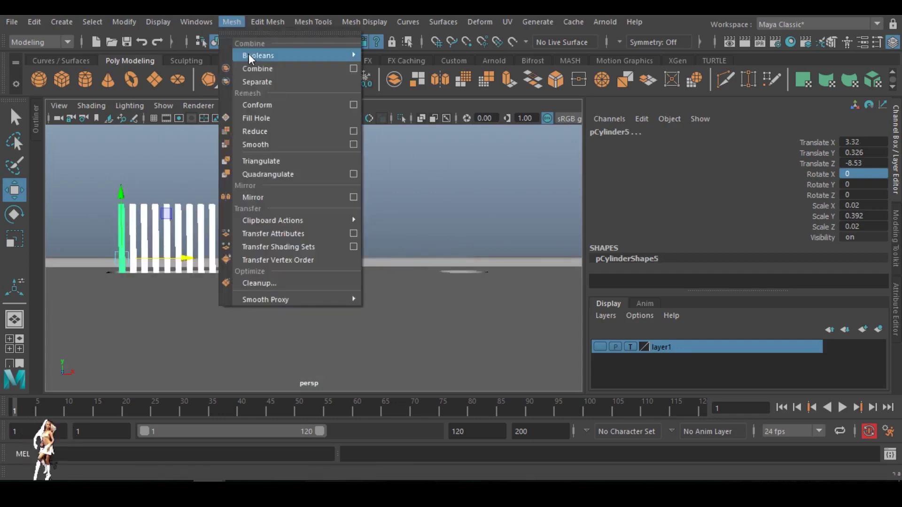
{"action": "left_click", "coordinate": [259, 69]}
{"action": "scroll", "coordinate": [327, 260], "scroll_direction": "down", "scroll_amount": 8}
{"action": "scroll", "coordinate": [328, 260], "scroll_direction": "up", "scroll_amount": 2}
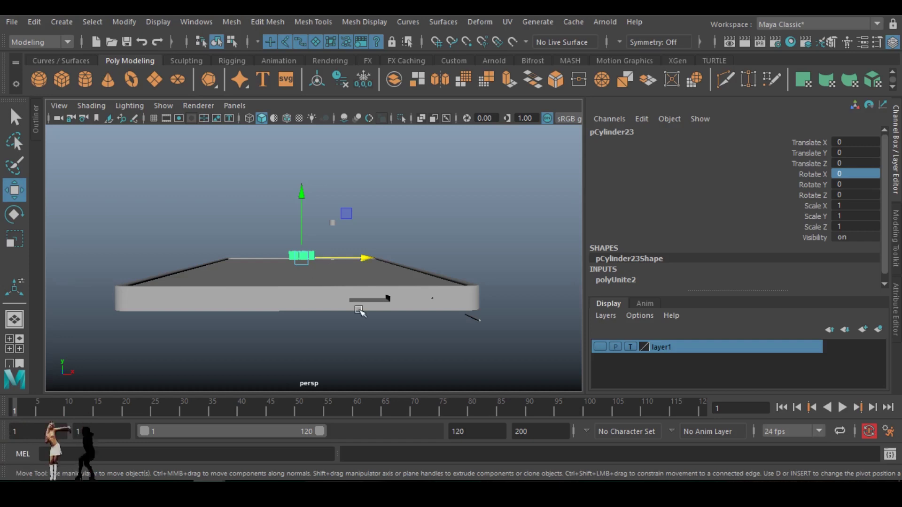
- Create a polygon cube, flatten it to Scale Y 0.1 and move it to the port opening in the front view, about X 5.912
{"action": "left_click", "coordinate": [62, 80]}
{"action": "key", "text": "space"}
{"action": "key", "text": "space"}
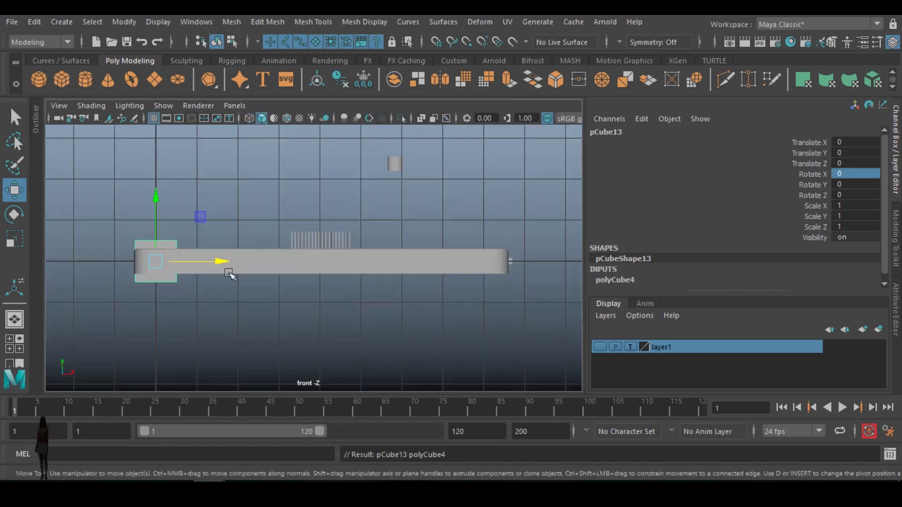
{"action": "key", "text": "space"}
{"action": "key", "text": "space"}
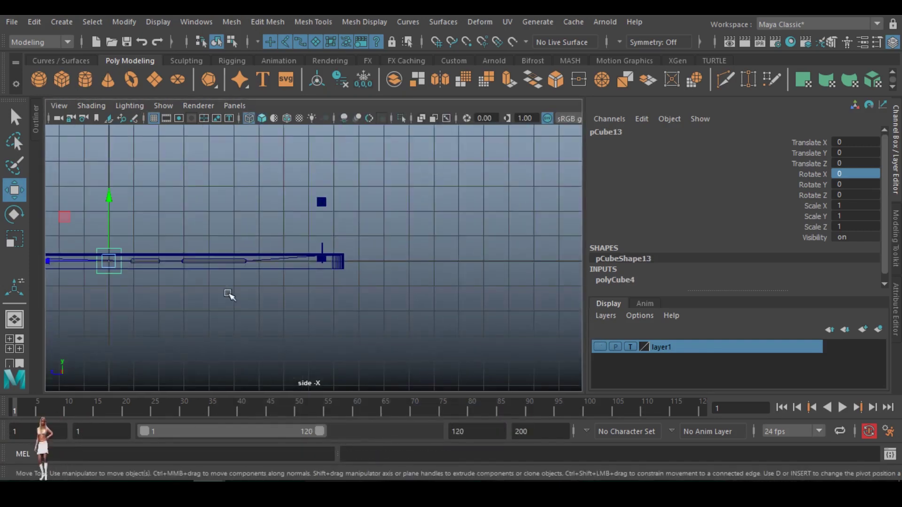
{"action": "key", "text": "space"}
{"action": "key", "text": "space"}
{"action": "left_click", "coordinate": [252, 119]}
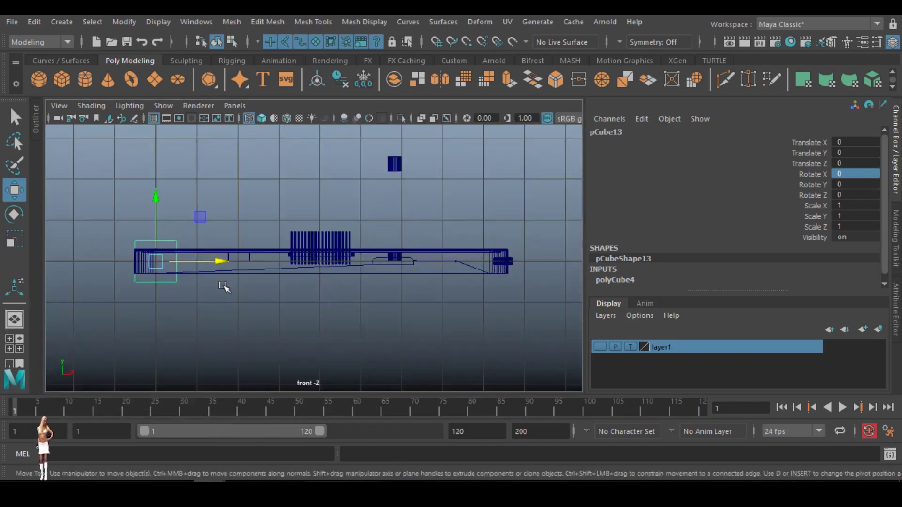
{"action": "key", "text": "r"}
{"action": "left_click_drag", "start_coordinate": [156, 197], "coordinate": [459, 265]}
{"action": "key", "text": "w"}
{"action": "key", "text": "f"}
{"action": "scroll", "coordinate": [459, 268], "scroll_direction": "down", "scroll_amount": 3}
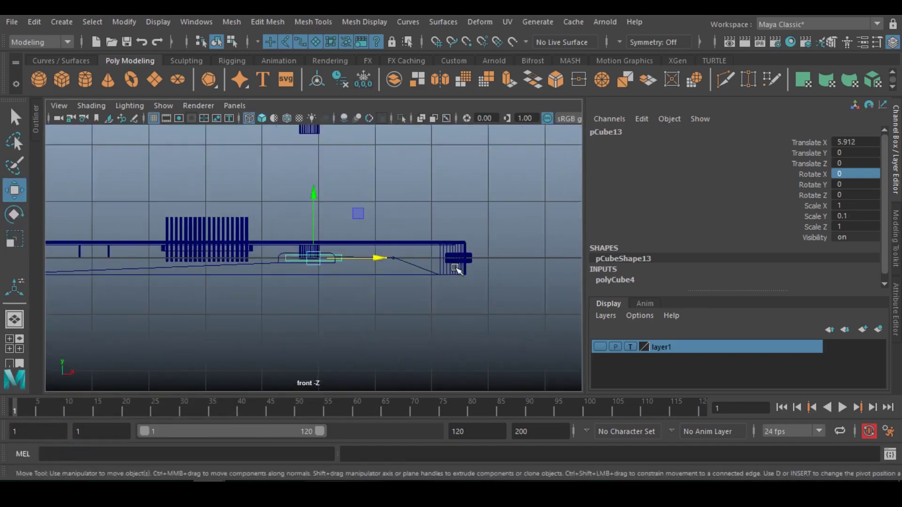
- Fit the cube inside the port outline with Scale X about 0.378, Scale Y about 0.036, Translate X 5.802 and Translate Y 0.042
{"action": "scroll", "coordinate": [459, 268], "scroll_direction": "up", "scroll_amount": 1}
{"action": "left_click_drag", "start_coordinate": [379, 258], "coordinate": [325, 266]}
{"action": "key", "text": "r"}
{"action": "left_click_drag", "start_coordinate": [305, 201], "coordinate": [306, 238]}
{"action": "key", "text": "w"}
{"action": "left_click_drag", "start_coordinate": [306, 196], "coordinate": [305, 188]}
{"action": "key", "text": "space"}
{"action": "key", "text": "space"}
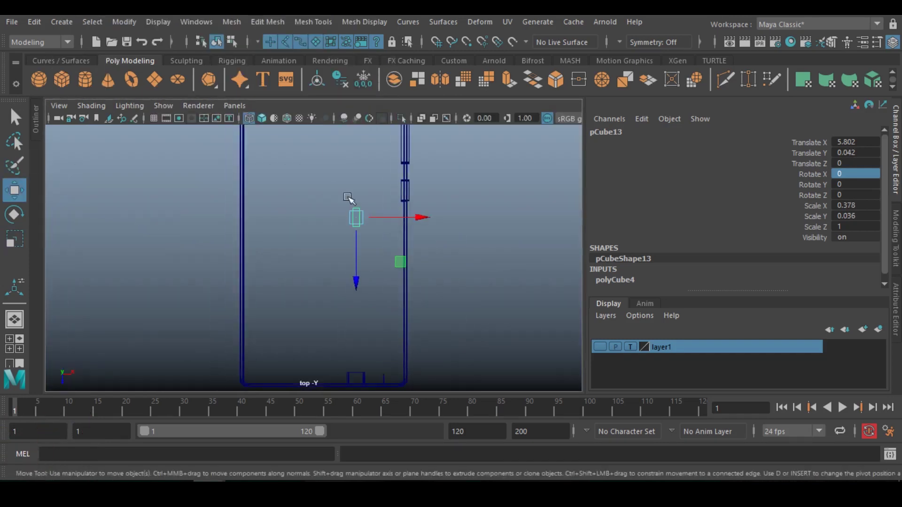
- Move the cube along Z in the top view to the phone's port end, at about Z 9.179
{"action": "left_click_drag", "start_coordinate": [356, 285], "coordinate": [358, 407]}
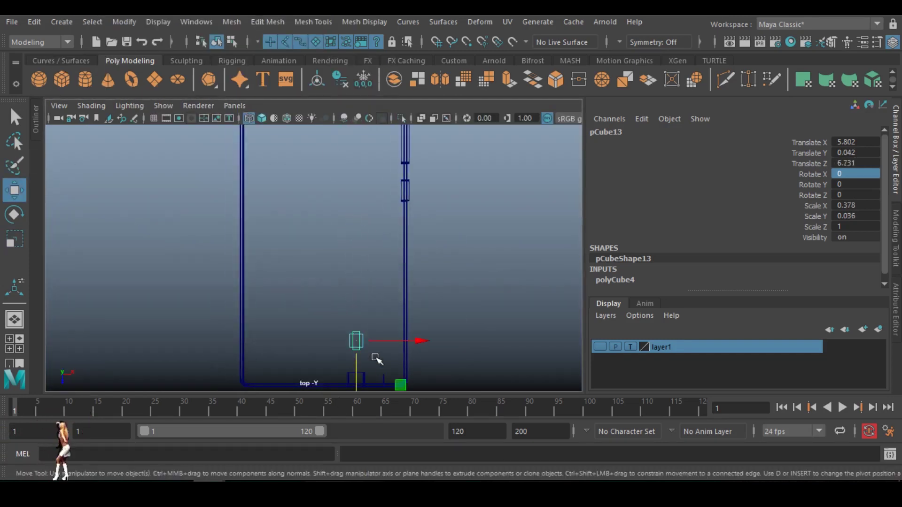
{"action": "middle_click_drag", "start_coordinate": [376, 358], "coordinate": [365, 256], "text": "alt"}
{"action": "left_click_drag", "start_coordinate": [361, 291], "coordinate": [359, 329]}
{"action": "key", "text": "space"}
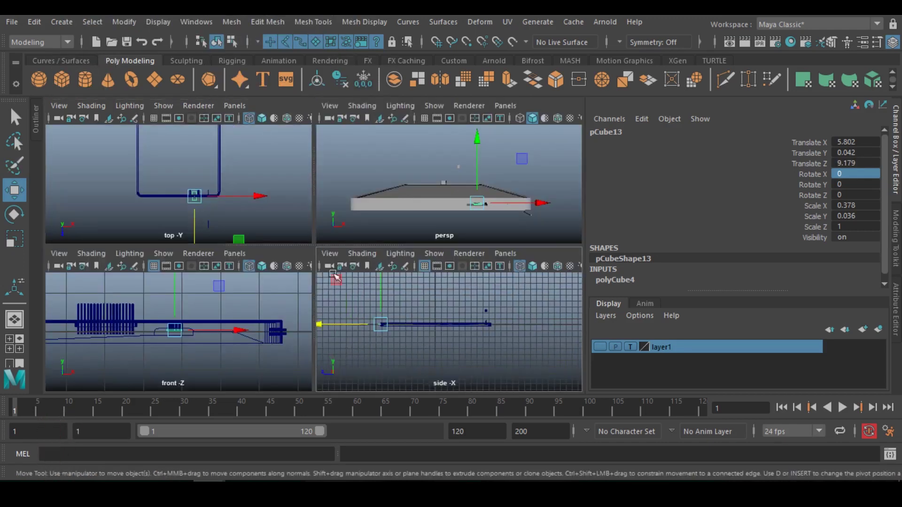
{"action": "key", "text": "space"}
{"action": "scroll", "coordinate": [407, 305], "scroll_direction": "up", "scroll_amount": 5}
{"action": "scroll", "coordinate": [406, 306], "scroll_direction": "down", "scroll_amount": 5}
{"action": "left_click_drag", "start_coordinate": [288, 302], "coordinate": [260, 315], "text": "alt"}
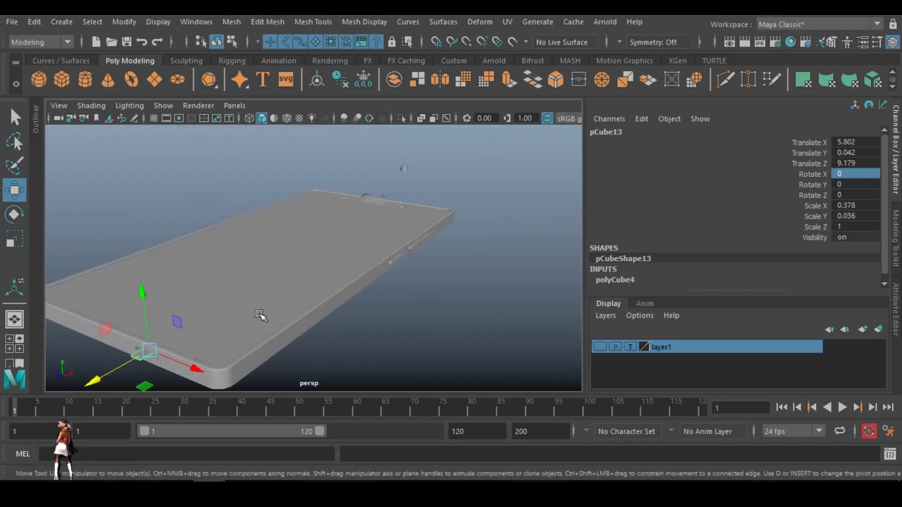
- Shorten the port cube to Scale Z about 0.687 and slide it into the phone's port opening at about Z 8.459
{"action": "key", "text": "r"}
{"action": "left_click_drag", "start_coordinate": [97, 383], "coordinate": [114, 372]}
{"action": "key", "text": "w"}
{"action": "key", "text": "space"}
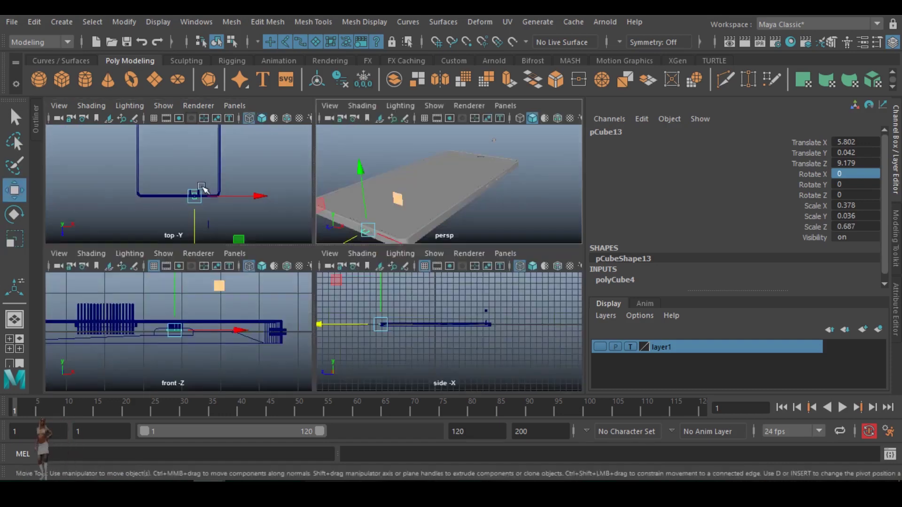
{"action": "key", "text": "space"}
{"action": "left_click_drag", "start_coordinate": [344, 328], "coordinate": [348, 336]}
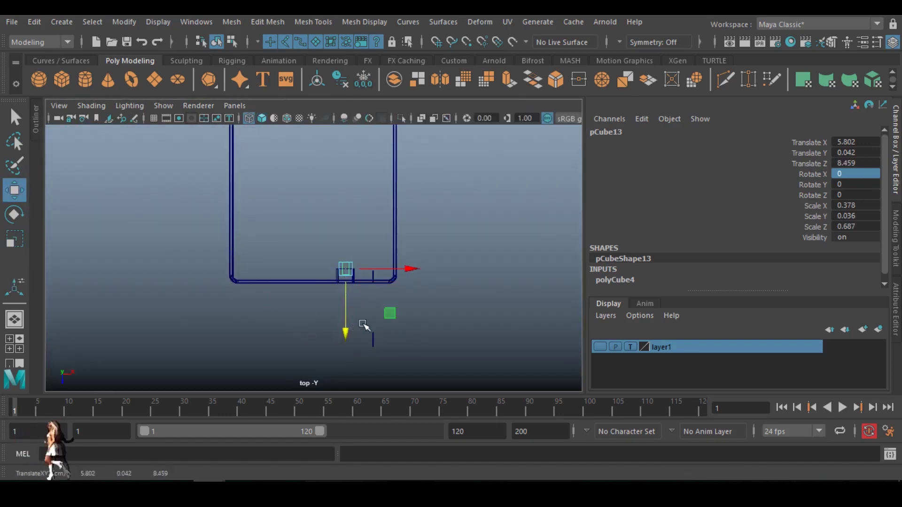
- Examine from the phone's end how the small cube sits inside the port opening
{"action": "left_click", "coordinate": [447, 292]}
{"action": "key", "text": "space"}
{"action": "key", "text": "space"}
{"action": "key", "text": "space"}
{"action": "key", "text": "space"}
{"action": "left_click_drag", "start_coordinate": [284, 332], "coordinate": [404, 268], "text": "alt"}
{"action": "left_click", "coordinate": [393, 192]}
{"action": "right_click_drag", "start_coordinate": [392, 192], "coordinate": [468, 182], "text": "alt"}
{"action": "left_click", "coordinate": [458, 172]}
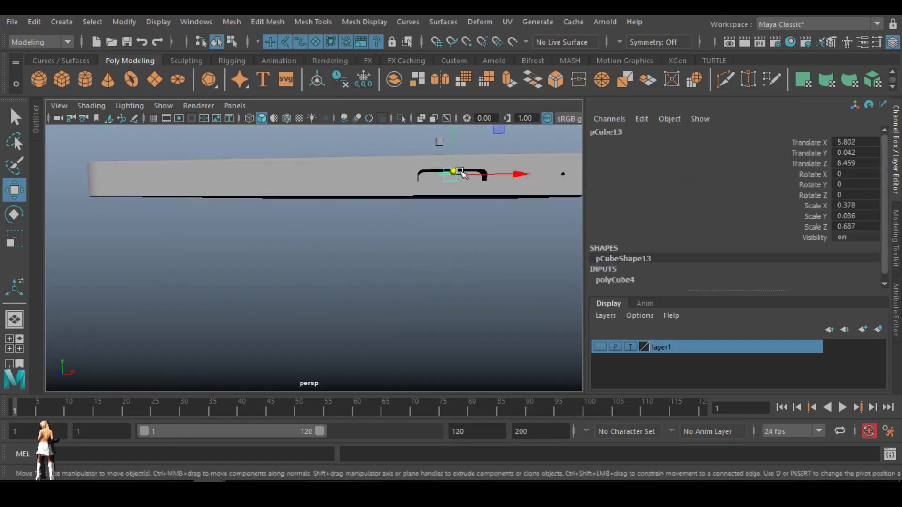
- Subtract the combined row of earpiece cylinders from the phone body with a Boolean Difference
{"action": "left_click", "coordinate": [396, 238]}
{"action": "left_click_drag", "start_coordinate": [396, 238], "coordinate": [392, 276], "text": "alt"}
{"action": "left_click", "coordinate": [412, 255]}
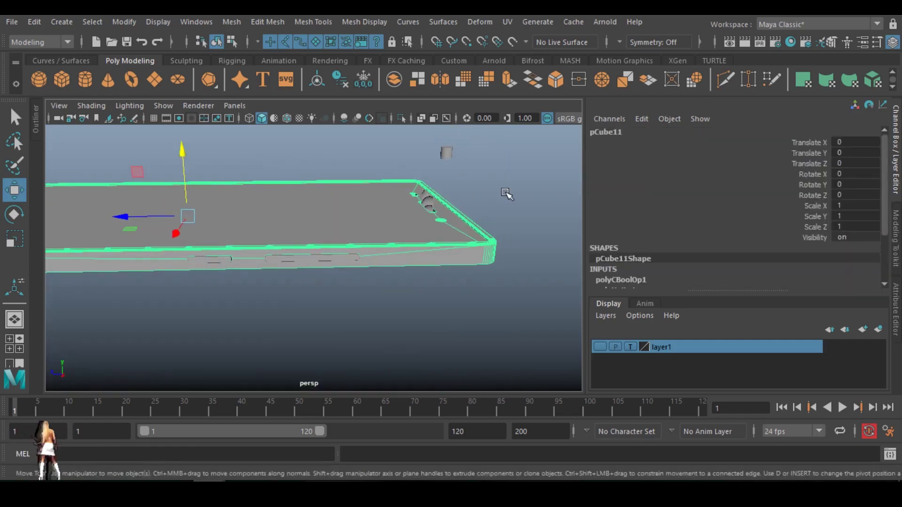
{"action": "left_click", "coordinate": [506, 193]}
{"action": "left_click", "coordinate": [428, 201]}
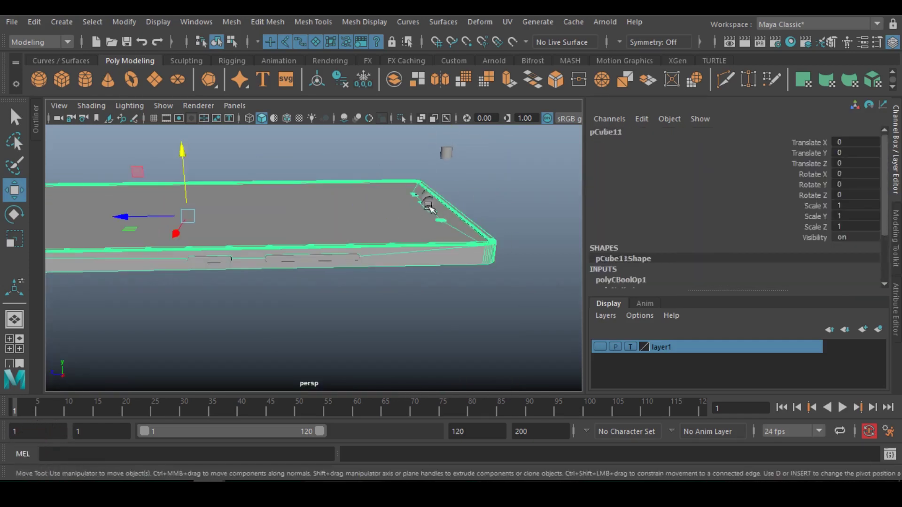
{"action": "left_click", "coordinate": [431, 202]}
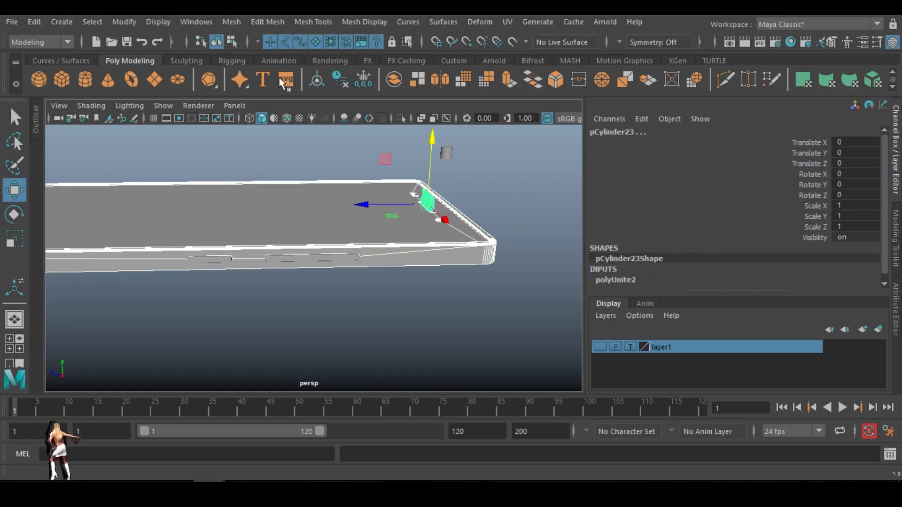
{"action": "left_click", "coordinate": [230, 21]}
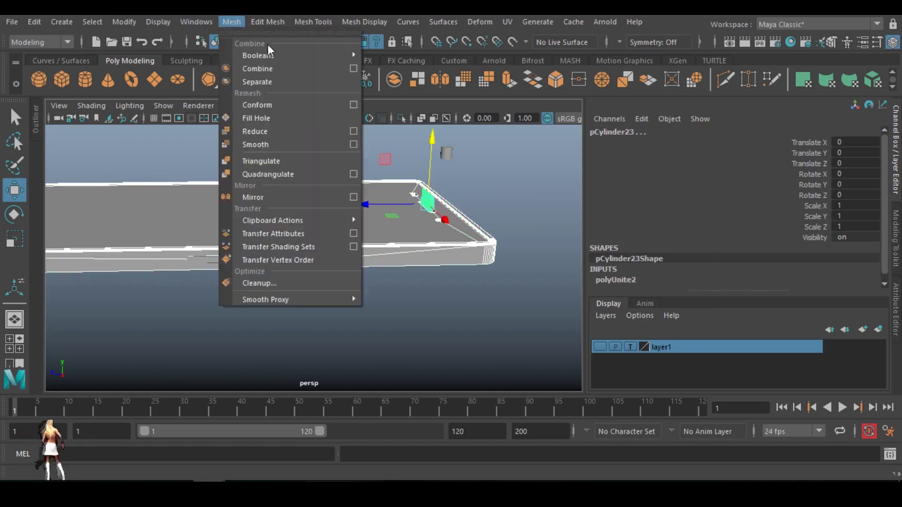
{"action": "mouse_move", "coordinate": [288, 57]}
{"action": "left_click", "coordinate": [404, 79]}
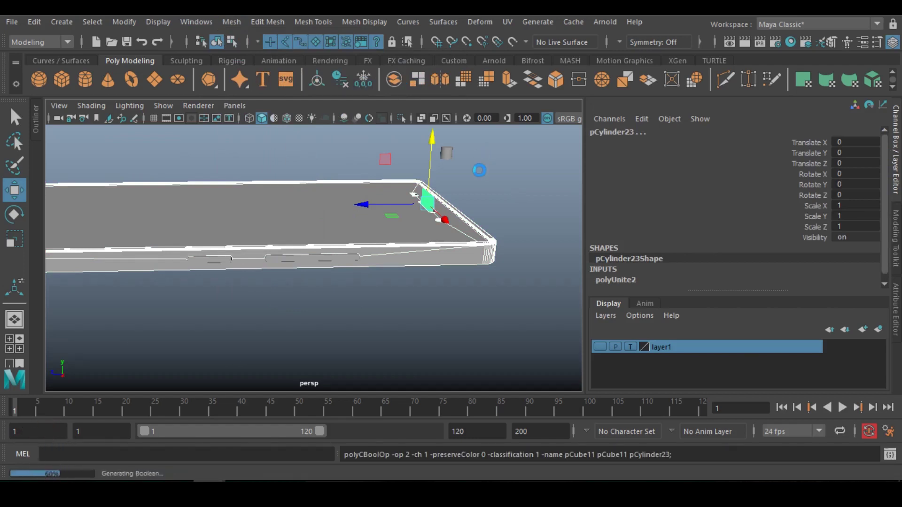
- Switch the phone body to edge selection and select the edges around the earpiece slot's rim
{"action": "right_click_drag", "start_coordinate": [483, 198], "coordinate": [483, 175]}
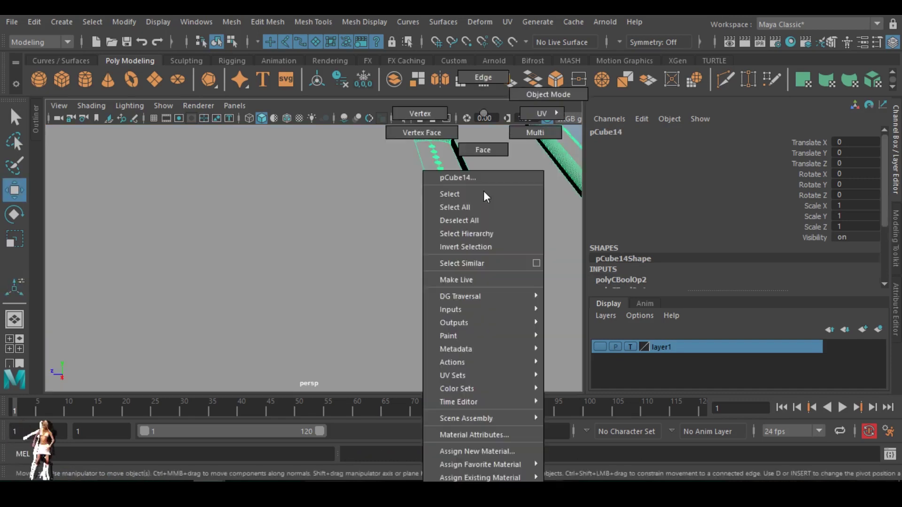
{"action": "left_click", "coordinate": [475, 187]}
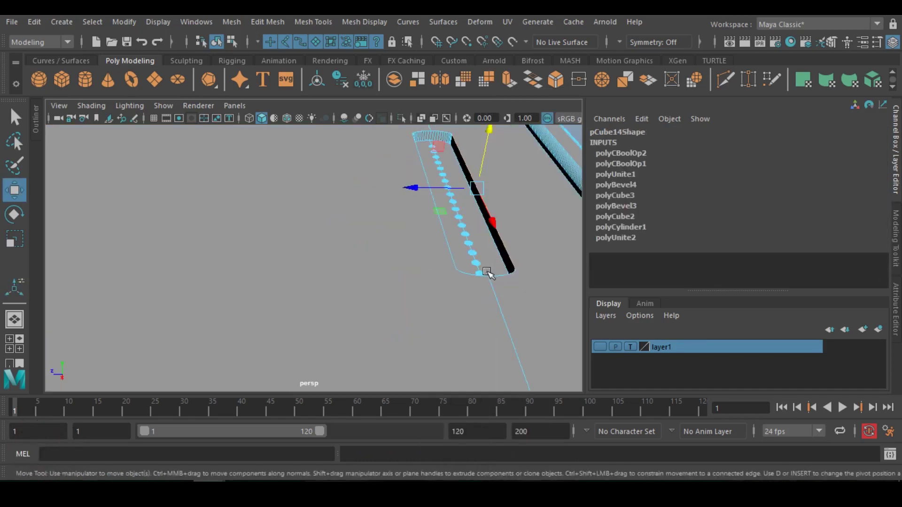
{"action": "key", "text": "space"}
{"action": "key", "text": "space"}
{"action": "scroll", "coordinate": [338, 288], "scroll_direction": "down", "scroll_amount": 3}
{"action": "scroll", "coordinate": [334, 288], "scroll_direction": "up", "scroll_amount": 1}
{"action": "scroll", "coordinate": [334, 290], "scroll_direction": "up", "scroll_amount": 1}
{"action": "mouse_move", "coordinate": [197, 256]}
{"action": "left_mouse_down"}
{"action": "mouse_move", "coordinate": [437, 262]}
{"action": "mouse_move", "coordinate": [189, 258]}
{"action": "left_mouse_up"}
{"action": "key", "text": "space"}
{"action": "key", "text": "space"}
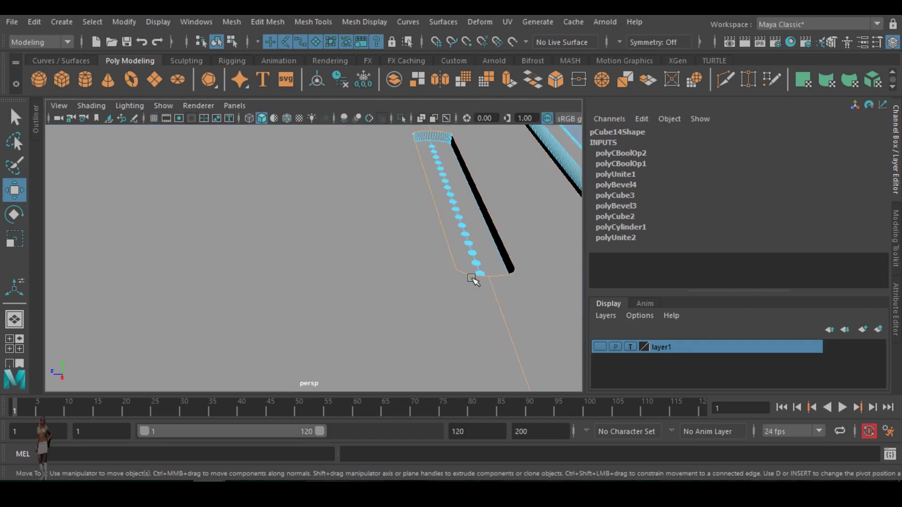
- Check the phone body for stray selected edges and keep only the earpiece slot's rim edges selected
{"action": "scroll", "coordinate": [311, 299], "scroll_direction": "down", "scroll_amount": 5}
{"action": "left_click_drag", "start_coordinate": [388, 296], "coordinate": [499, 328], "text": "alt"}
{"action": "scroll", "coordinate": [448, 279], "scroll_direction": "down", "scroll_amount": 5}
{"action": "left_click_drag", "start_coordinate": [416, 259], "coordinate": [374, 261], "text": "alt"}
{"action": "key", "text": "space"}
{"action": "key", "text": "space"}
{"action": "key", "text": "f"}
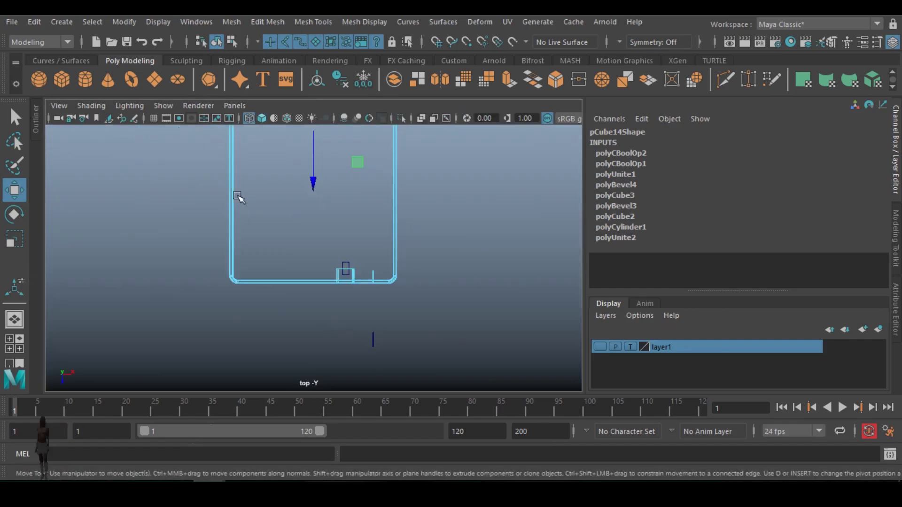
{"action": "key", "text": "space"}
{"action": "key", "text": "space"}
{"action": "key", "text": "f"}
{"action": "left_click_drag", "start_coordinate": [397, 233], "coordinate": [324, 223], "text": "alt"}
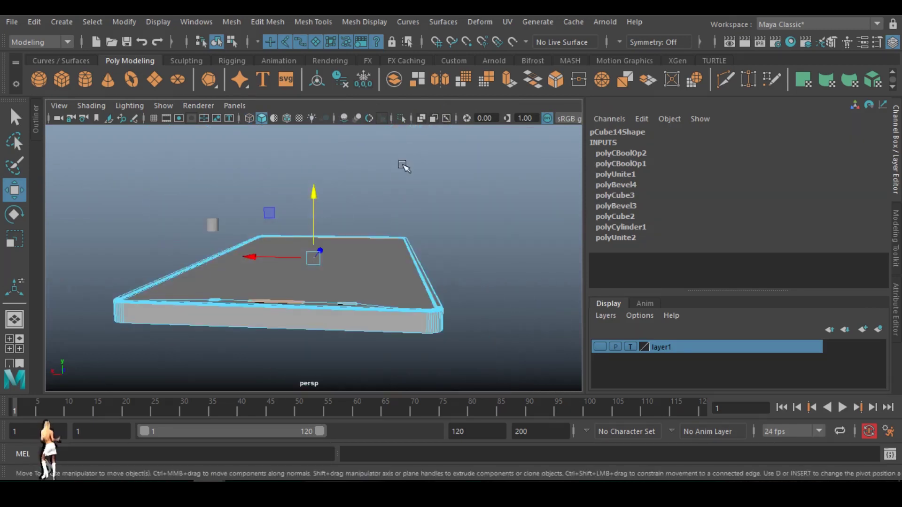
{"action": "scroll", "coordinate": [388, 241], "scroll_direction": "up", "scroll_amount": 5}
{"action": "left_click_drag", "start_coordinate": [440, 228], "coordinate": [402, 321], "text": "alt"}
{"action": "middle_click_drag", "start_coordinate": [402, 320], "coordinate": [386, 423], "text": "alt"}
{"action": "middle_click_drag", "start_coordinate": [498, 153], "coordinate": [399, 268], "text": "alt"}
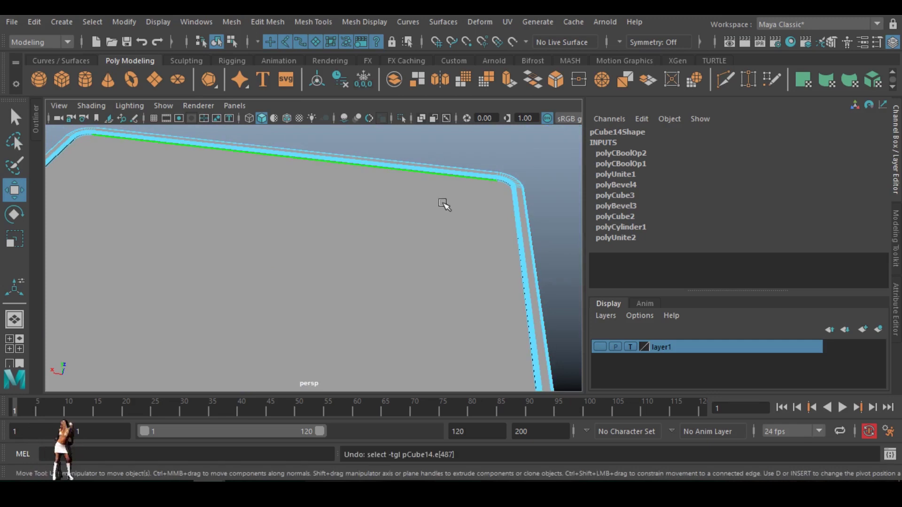
{"action": "key", "text": "f"}
- Bevel the earpiece slot's rim with a Fraction of 0.1 and 3 Segments, and return to object mode
{"action": "right_click_drag", "start_coordinate": [365, 239], "coordinate": [418, 233], "text": "shift"}
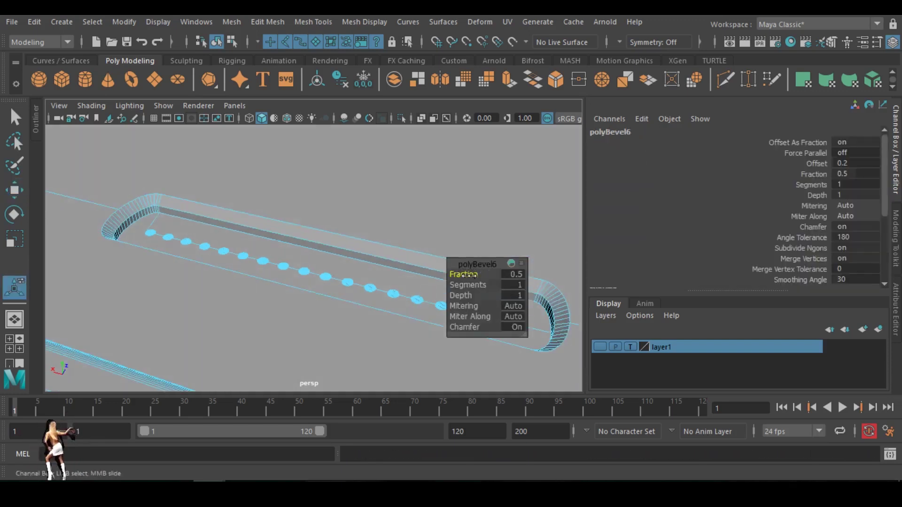
{"action": "left_click_drag", "start_coordinate": [524, 279], "coordinate": [524, 278]}
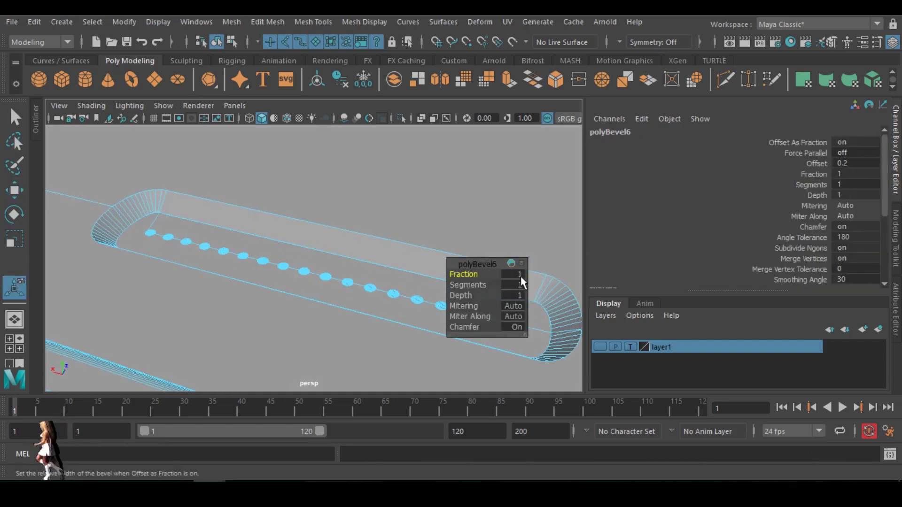
{"action": "left_click", "coordinate": [519, 275]}
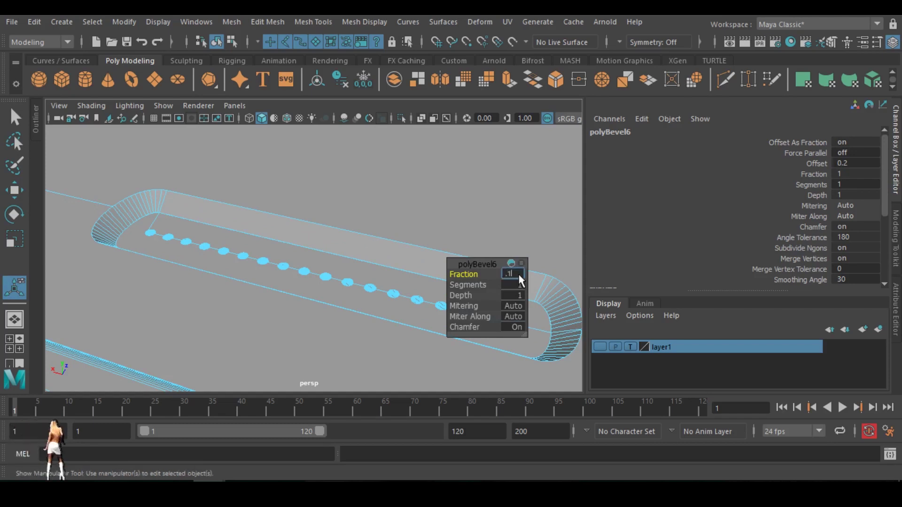
{"action": "type", "text": ".1"}
{"action": "key", "text": "Return"}
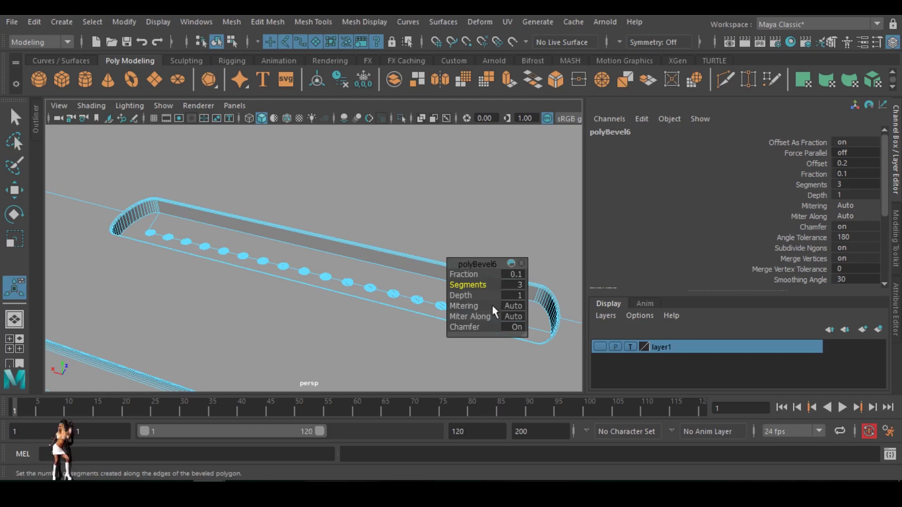
{"action": "right_click_drag", "start_coordinate": [200, 190], "coordinate": [235, 94]}
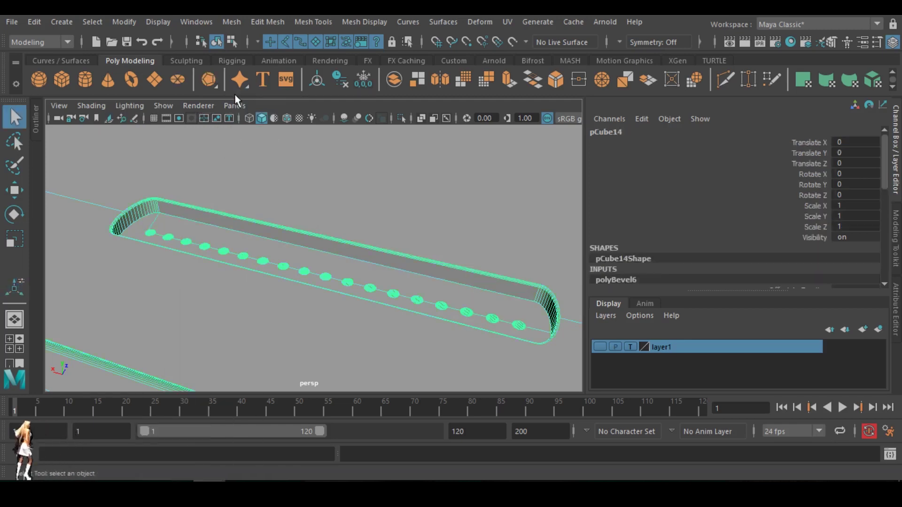
- Save the scene to the Desktop as the Maya Binary file "gionee m5", accepting the student version notice
{"action": "left_click", "coordinate": [10, 22]}
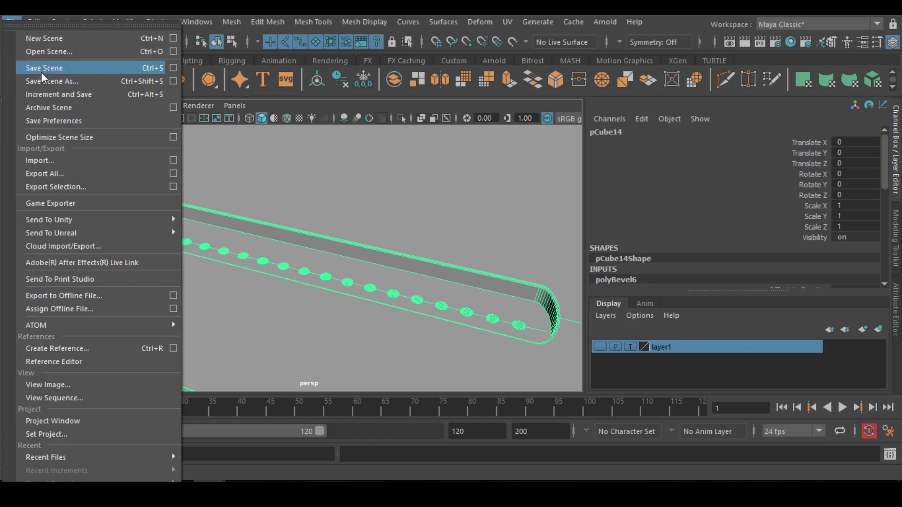
{"action": "left_click", "coordinate": [41, 69]}
{"action": "type", "text": "ge"}
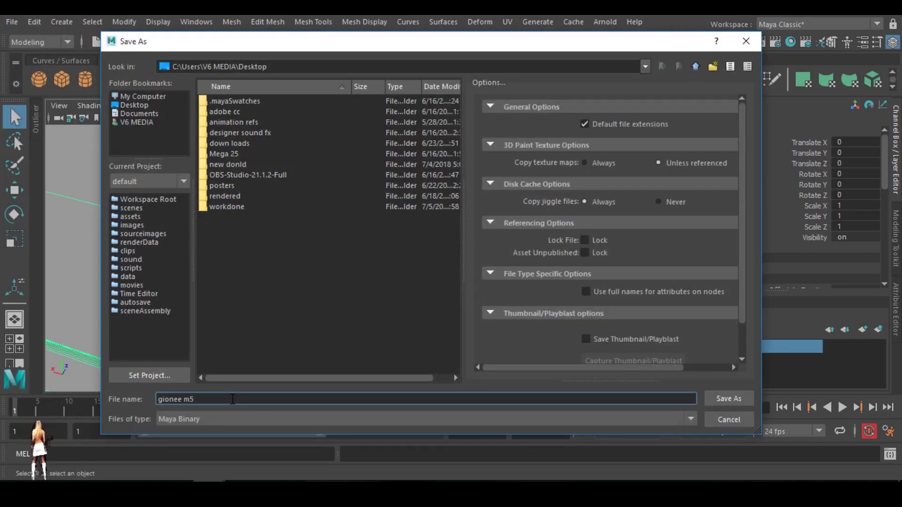
{"action": "key", "text": "Return"}
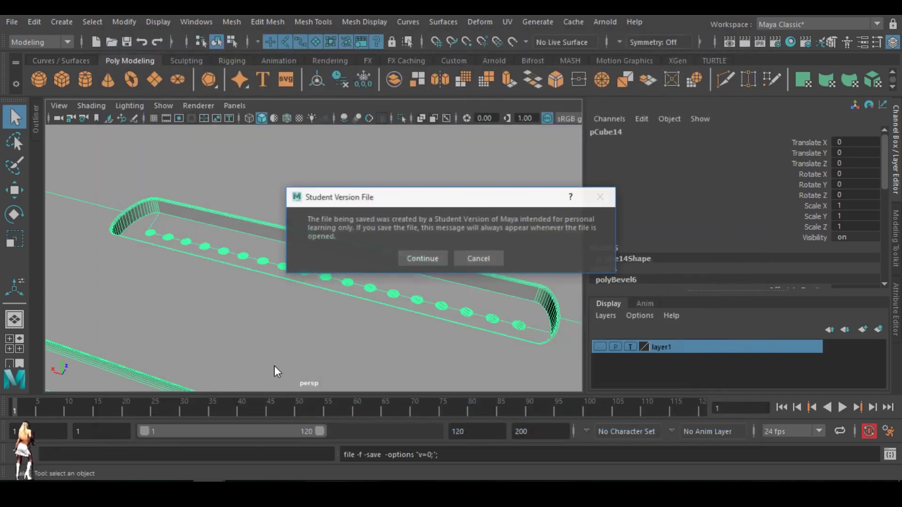
{"action": "left_click", "coordinate": [407, 260]}
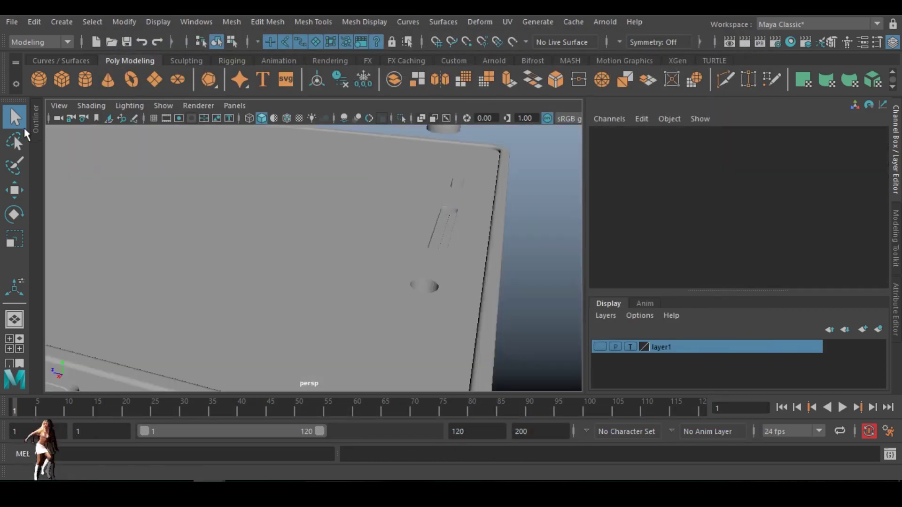
- Create a polygon sphere and move it in the top view to the round hole beside the earpiece, about X 6.006, Z -8.315
{"action": "scroll", "coordinate": [324, 303], "scroll_direction": "down", "scroll_amount": 5}
{"action": "scroll", "coordinate": [239, 239], "scroll_direction": "down", "scroll_amount": 3}
{"action": "key", "text": "space"}
{"action": "key", "text": "space"}
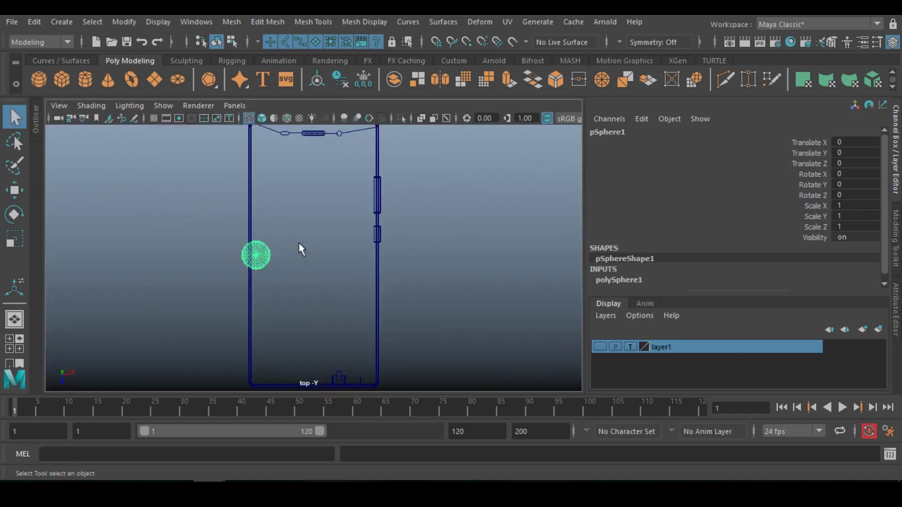
{"action": "middle_click_drag", "start_coordinate": [300, 253], "coordinate": [302, 283], "text": "alt"}
{"action": "key", "text": "w"}
{"action": "left_click_drag", "start_coordinate": [255, 280], "coordinate": [340, 161]}
{"action": "key", "text": "f"}
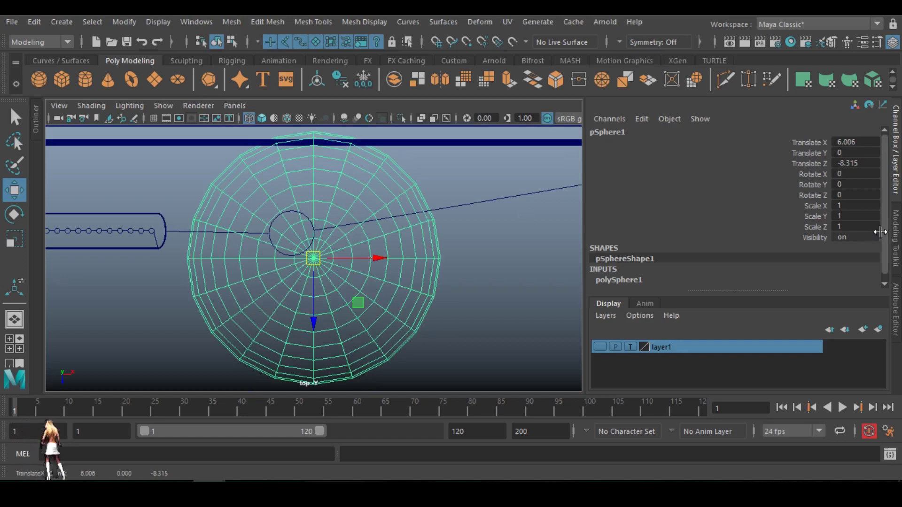
- Set the sphere's axis and height subdivisions to 50 and centre it on the round hole, at about X 5.844 and Z -8.498
{"action": "left_click", "coordinate": [665, 282]}
{"action": "left_click_drag", "start_coordinate": [841, 266], "coordinate": [865, 252]}
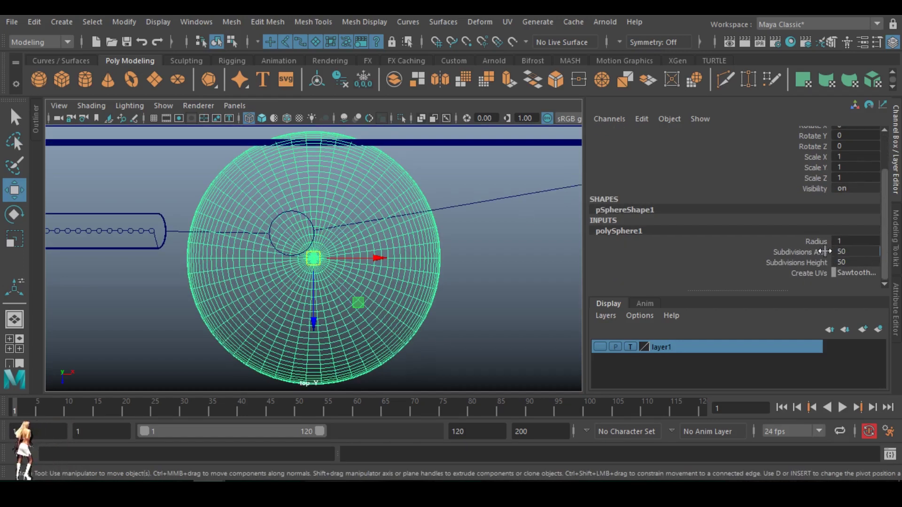
{"action": "left_click_drag", "start_coordinate": [314, 258], "coordinate": [290, 237]}
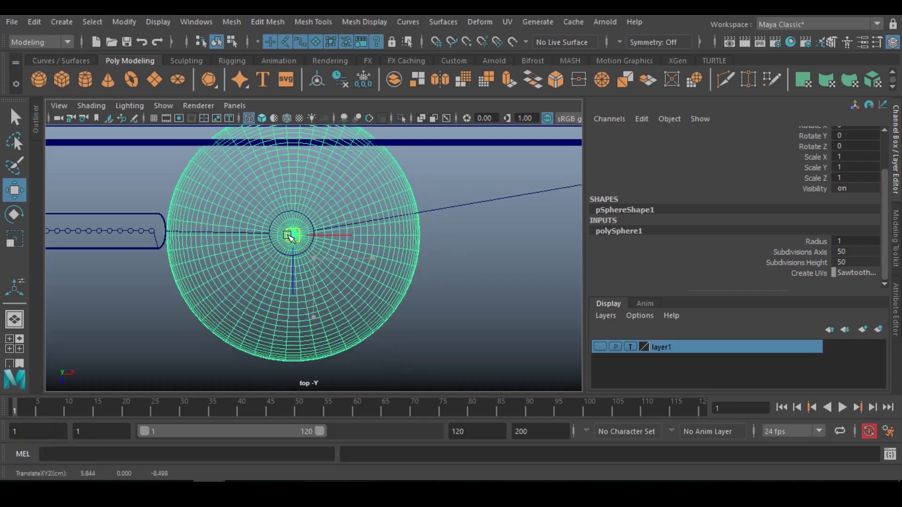
- Centre the sphere on the round hole at about X 5.833, Z -8.511 and scale it uniformly to 0.18
{"action": "scroll", "coordinate": [292, 238], "scroll_direction": "up", "scroll_amount": 5}
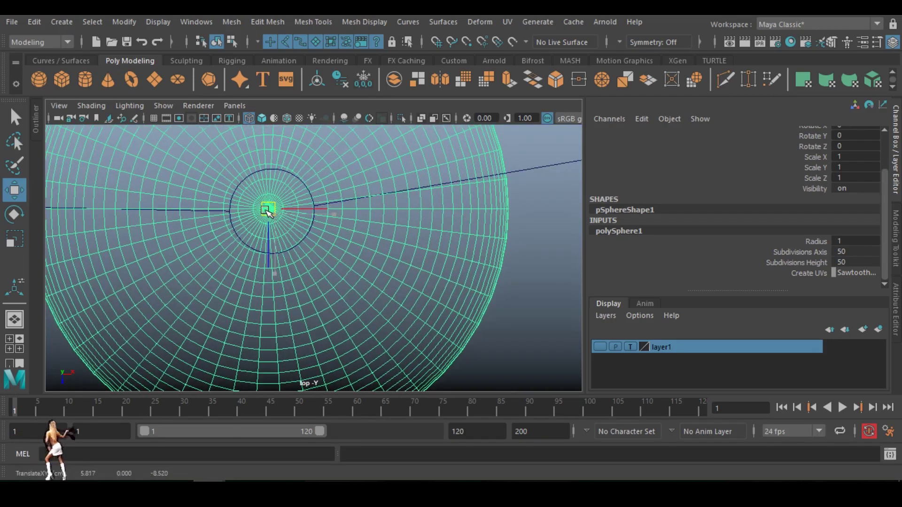
{"action": "left_click_drag", "start_coordinate": [266, 214], "coordinate": [114, 196]}
{"action": "key", "text": "r"}
{"action": "left_click_drag", "start_coordinate": [277, 212], "coordinate": [171, 220]}
- Delete the faces of the sphere's lower half in the front view and return to object mode, keeping a dome
{"action": "key", "text": "space"}
{"action": "key", "text": "space"}
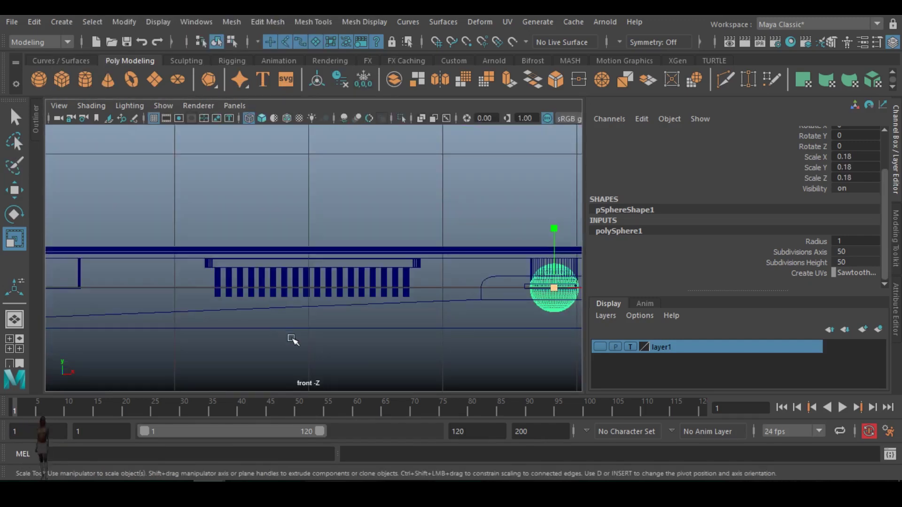
{"action": "key", "text": "w"}
{"action": "key", "text": "f"}
{"action": "right_click", "coordinate": [362, 322]}
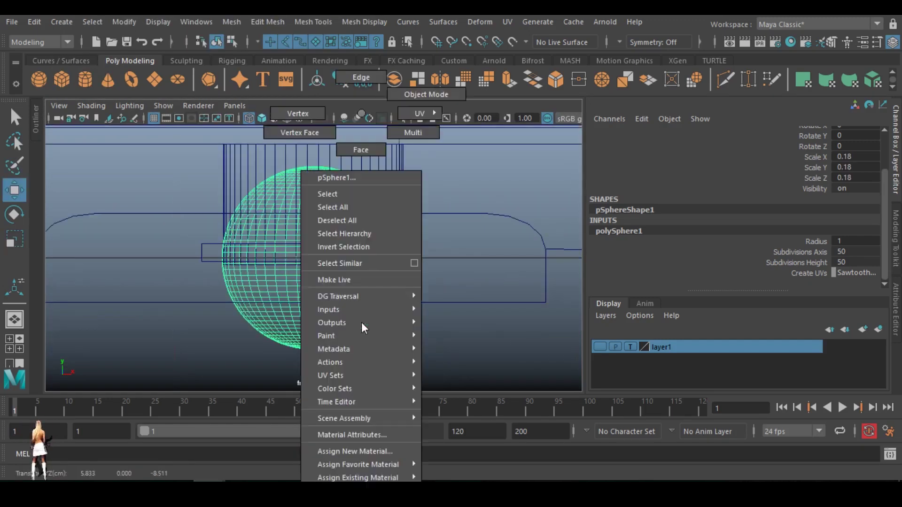
{"action": "left_click", "coordinate": [361, 149]}
{"action": "left_click_drag", "start_coordinate": [443, 346], "coordinate": [163, 254]}
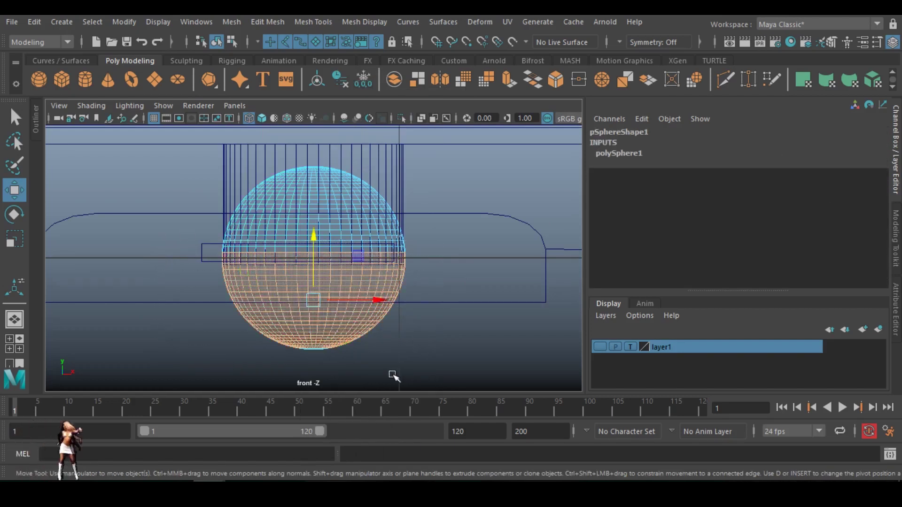
{"action": "key", "text": "Delete"}
{"action": "right_click", "coordinate": [322, 244]}
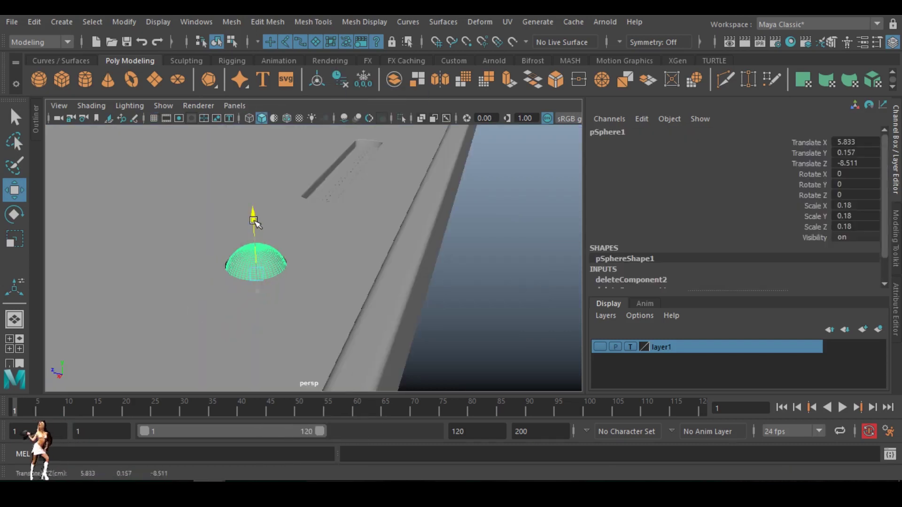
- Lower the dome into the round hole to about Y 0.028
{"action": "left_click_drag", "start_coordinate": [252, 212], "coordinate": [254, 227]}
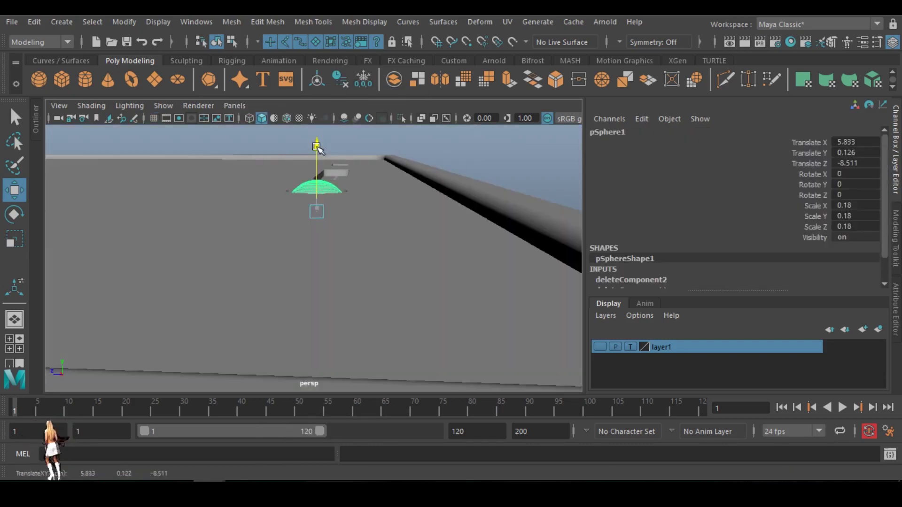
{"action": "left_click_drag", "start_coordinate": [317, 146], "coordinate": [317, 156]}
{"action": "left_click", "coordinate": [465, 156]}
{"action": "left_click_drag", "start_coordinate": [256, 221], "coordinate": [473, 247], "text": "alt"}
{"action": "left_click", "coordinate": [470, 247]}
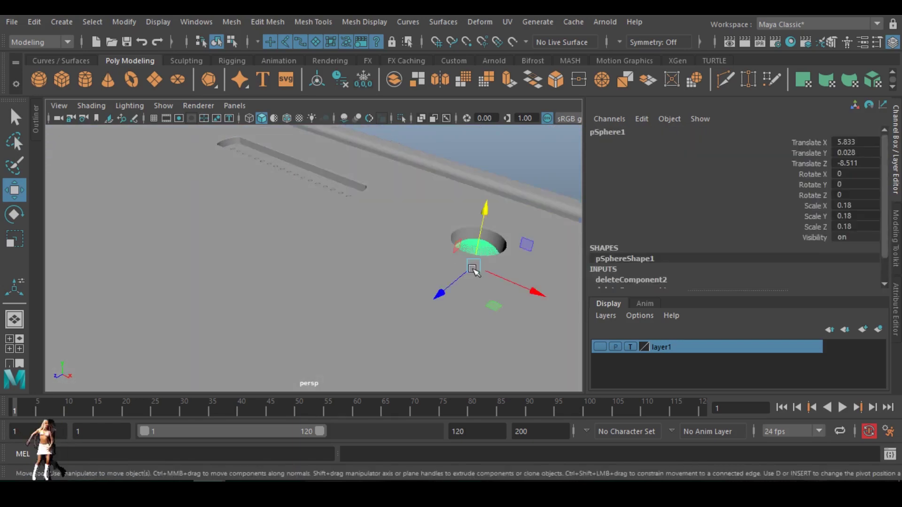
- Bevel the round hole's rim edges on the phone body with a Fraction of 0.2 and return to object mode
{"action": "right_click_drag", "start_coordinate": [476, 169], "coordinate": [477, 234], "text": "shift"}
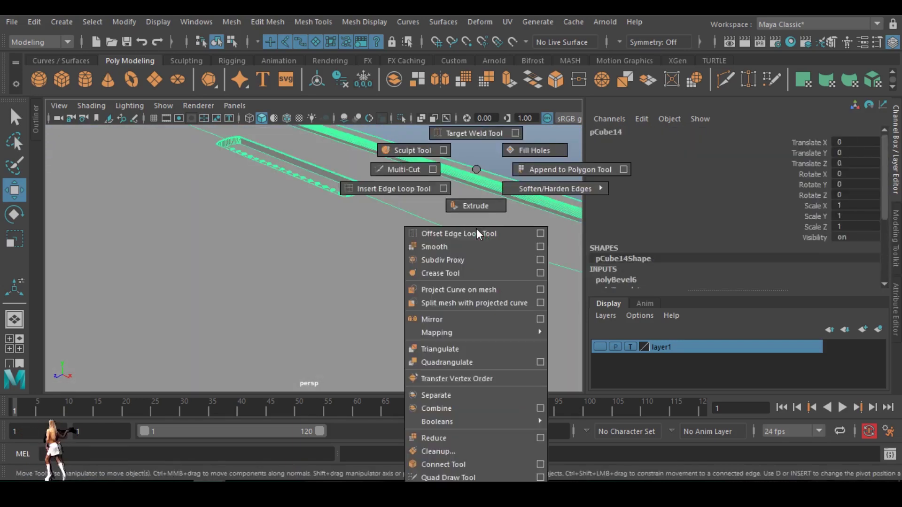
{"action": "left_click", "coordinate": [477, 230]}
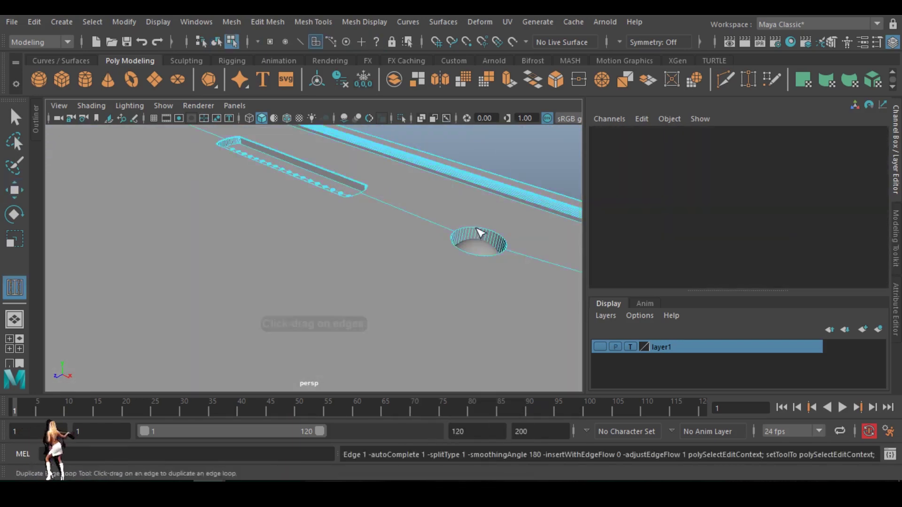
{"action": "key", "text": "space"}
{"action": "key", "text": "space"}
{"action": "left_click_drag", "start_coordinate": [223, 216], "coordinate": [161, 232]}
{"action": "key", "text": "f"}
{"action": "key", "text": "space"}
{"action": "key", "text": "space"}
{"action": "key", "text": "f"}
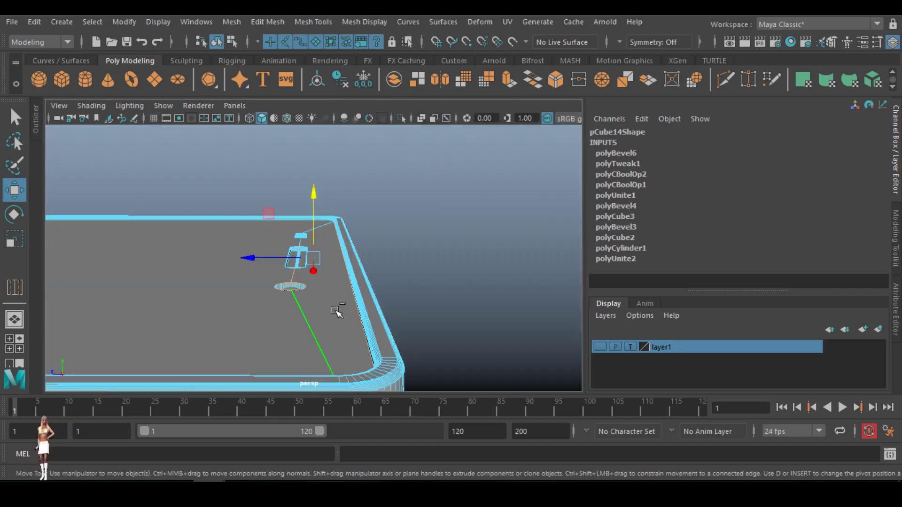
{"action": "left_click_drag", "start_coordinate": [329, 256], "coordinate": [412, 320], "text": "alt"}
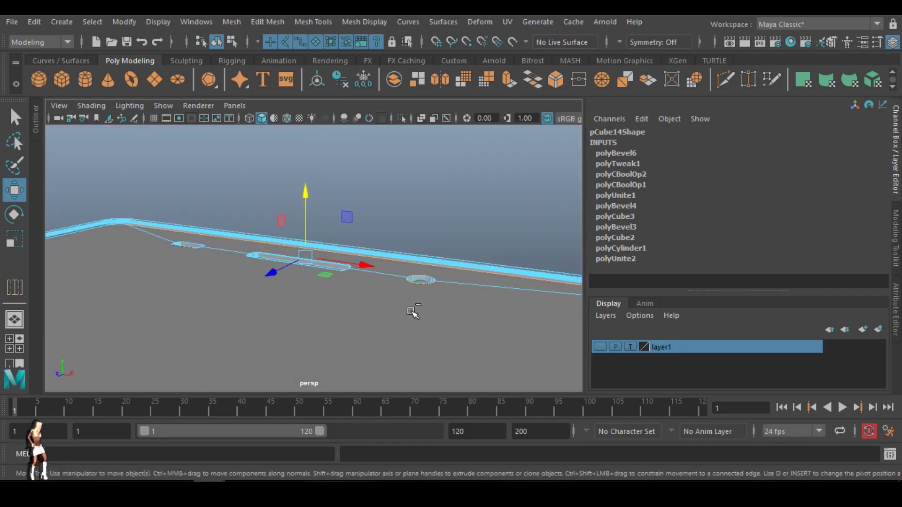
{"action": "left_click", "coordinate": [463, 268], "text": "ctrl"}
{"action": "key", "text": "f"}
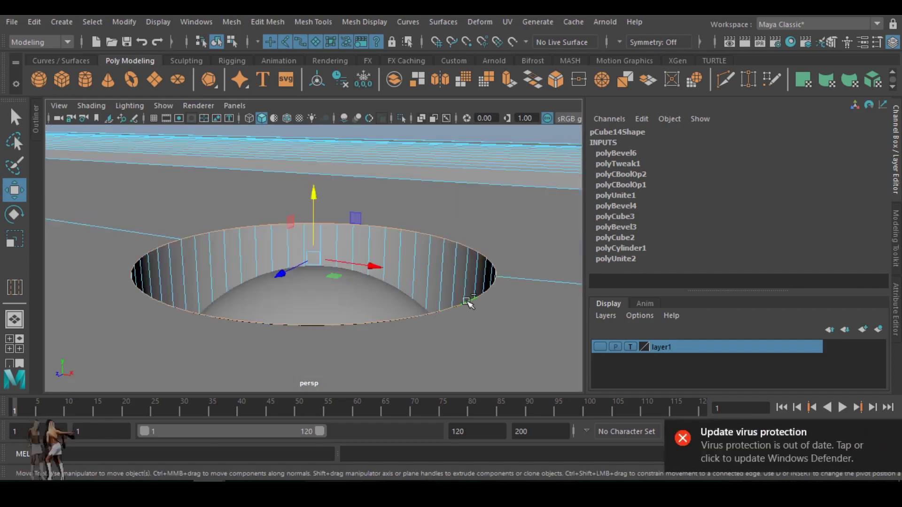
{"action": "right_click_drag", "start_coordinate": [474, 303], "coordinate": [475, 286], "text": "shift"}
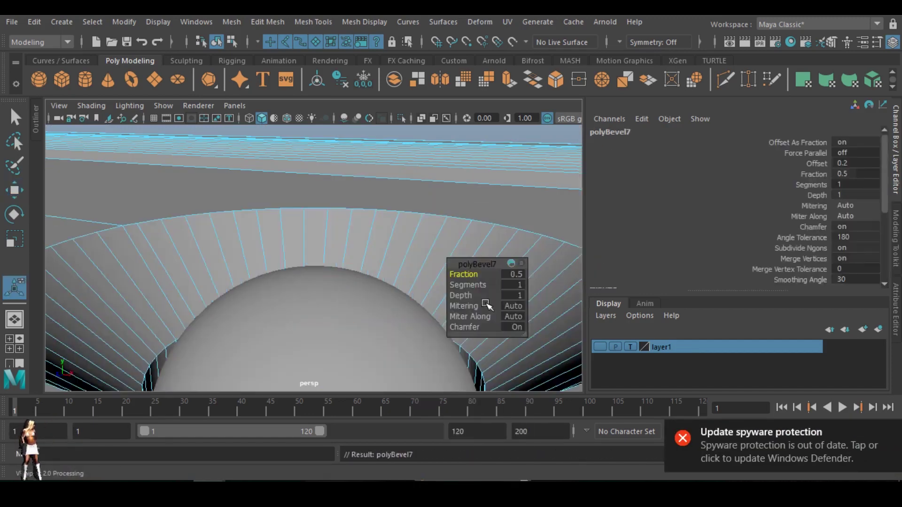
{"action": "left_click", "coordinate": [512, 274]}
{"action": "type", "text": ".2"}
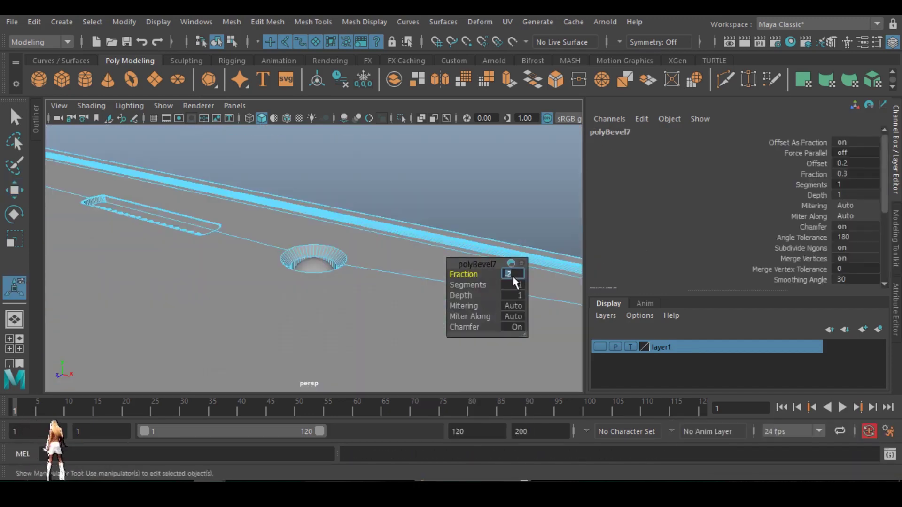
{"action": "key", "text": "Return"}
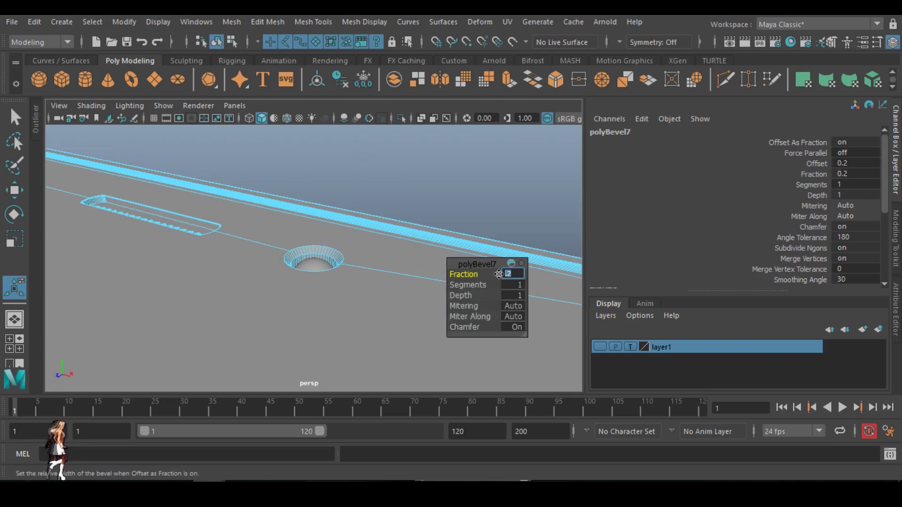
{"action": "left_click", "coordinate": [318, 257]}
{"action": "right_click_drag", "start_coordinate": [317, 263], "coordinate": [335, 254]}
- Flatten the dome to a Y scale of about 0.134 and raise it in the hole to about Y 0.131
{"action": "left_click", "coordinate": [316, 266]}
{"action": "key", "text": "r"}
{"action": "left_click_drag", "start_coordinate": [314, 227], "coordinate": [312, 207]}
{"action": "key", "text": "w"}
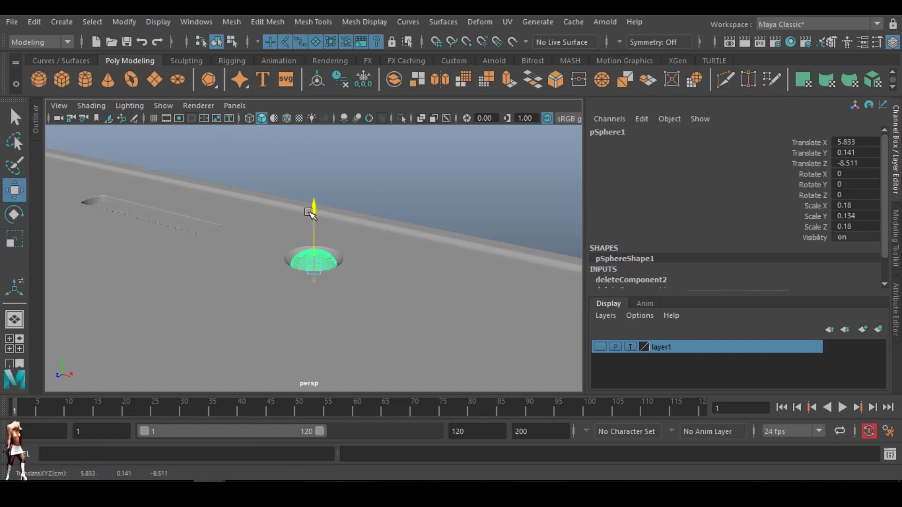
{"action": "left_click", "coordinate": [396, 200]}
{"action": "scroll", "coordinate": [344, 265], "scroll_direction": "up", "scroll_amount": 5}
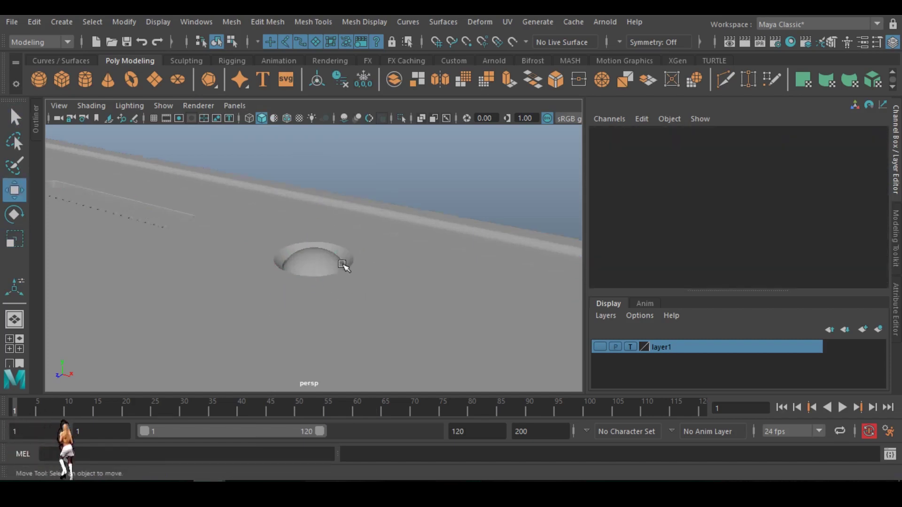
- Fine-tune the dome's overall scale and flatten it slightly more so it fits the beveled round hole
{"action": "left_click", "coordinate": [336, 264]}
{"action": "key", "text": "r"}
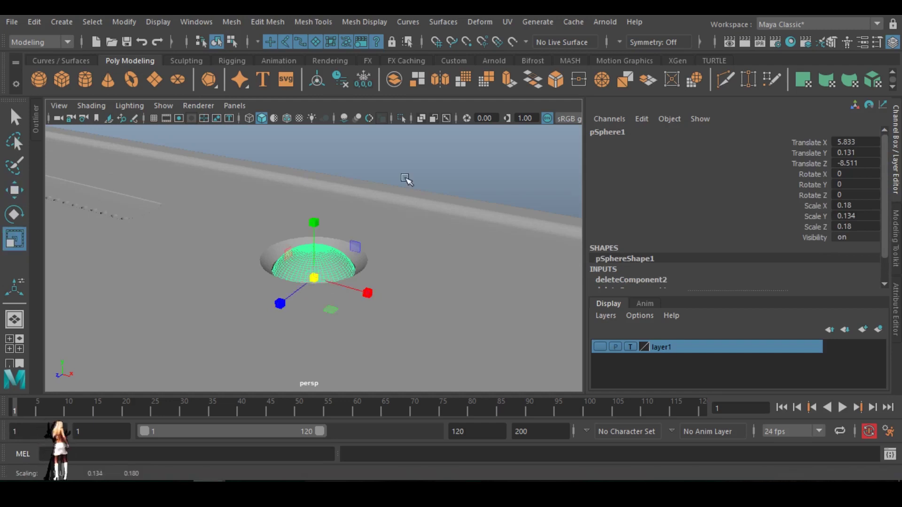
{"action": "scroll", "coordinate": [294, 298], "scroll_direction": "up", "scroll_amount": 5}
{"action": "left_click_drag", "start_coordinate": [314, 305], "coordinate": [319, 304]}
{"action": "left_click_drag", "start_coordinate": [314, 253], "coordinate": [314, 261]}
{"action": "left_click_drag", "start_coordinate": [314, 305], "coordinate": [317, 301]}
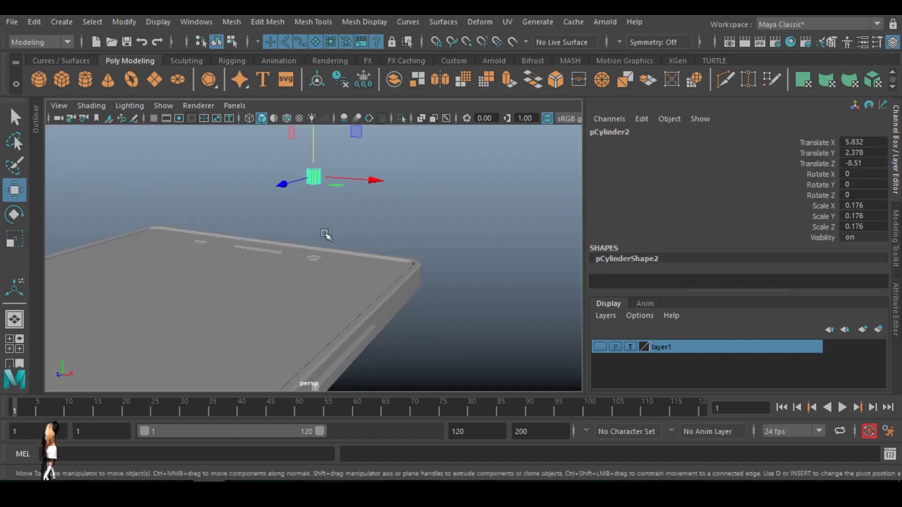
- Extrude the large back face of the phone body inward with a Local Translate Z of -0.1
{"action": "right_click_drag", "start_coordinate": [432, 114], "coordinate": [436, 159]}
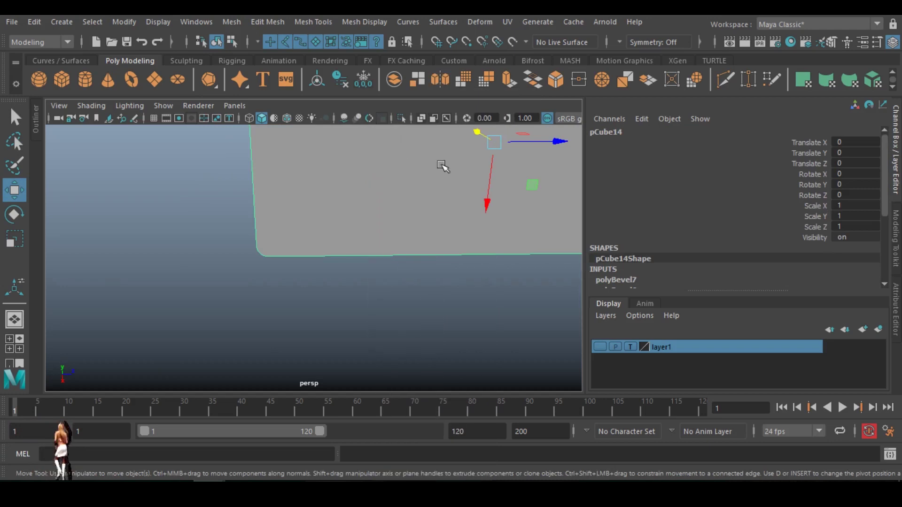
{"action": "left_click", "coordinate": [457, 172]}
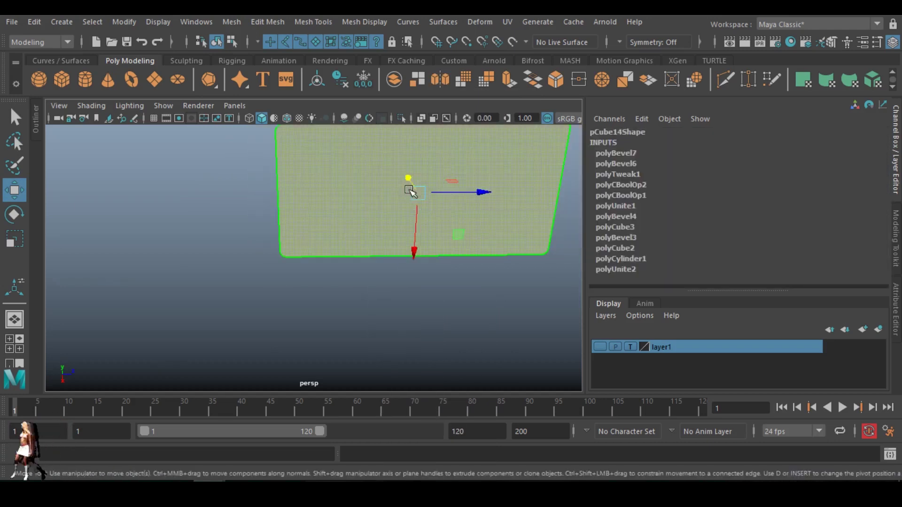
{"action": "left_click", "coordinate": [509, 84]}
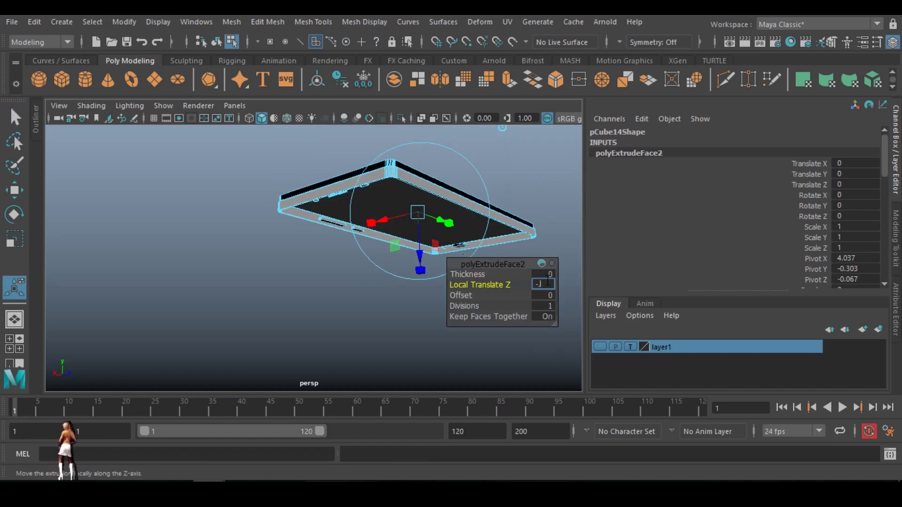
{"action": "left_click", "coordinate": [543, 284]}
{"action": "type", "text": "-.1"}
{"action": "key", "text": "Return"}
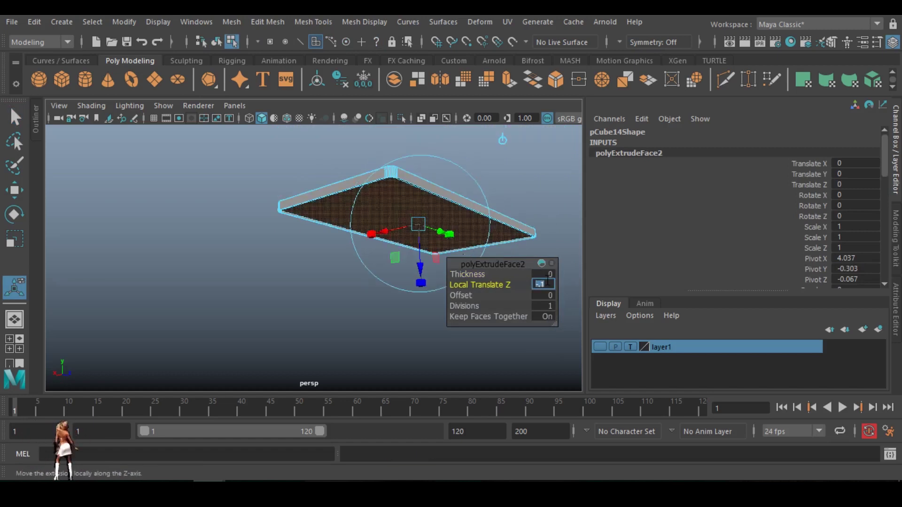
- Duplicate the phone body and move the copy straight down to about Y -4.276
{"action": "scroll", "coordinate": [451, 228], "scroll_direction": "up", "scroll_amount": 3}
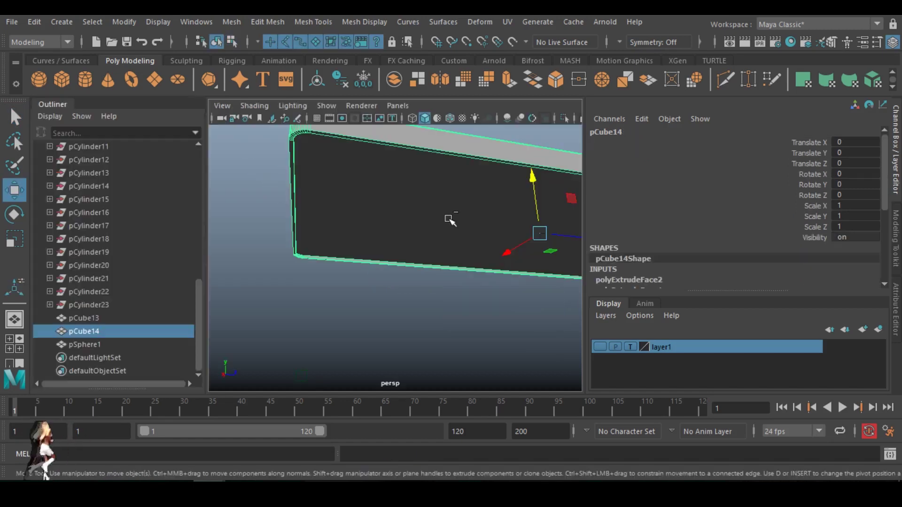
{"action": "key", "text": "ctrl+d"}
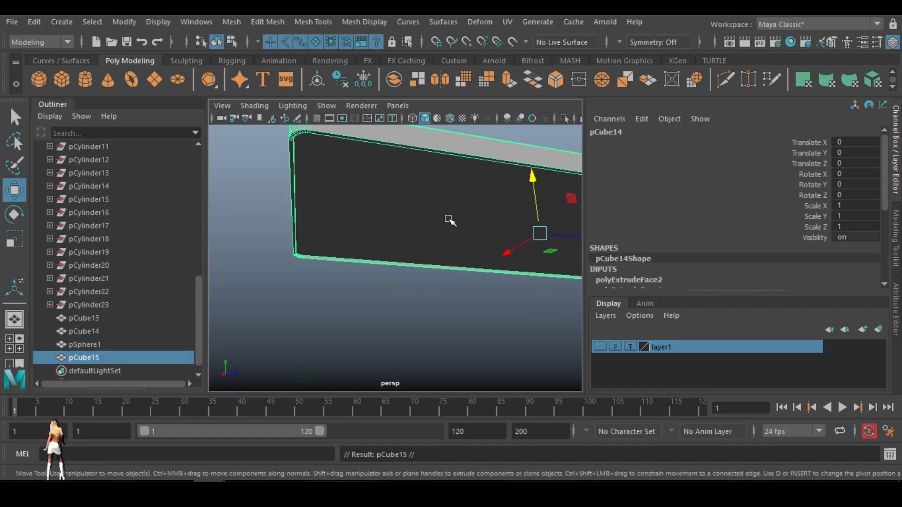
{"action": "left_click_drag", "start_coordinate": [533, 176], "coordinate": [379, 332]}
- Delete the faces of the lowered body copy in the side view, keeping only its flat back panel
{"action": "right_click", "coordinate": [385, 320]}
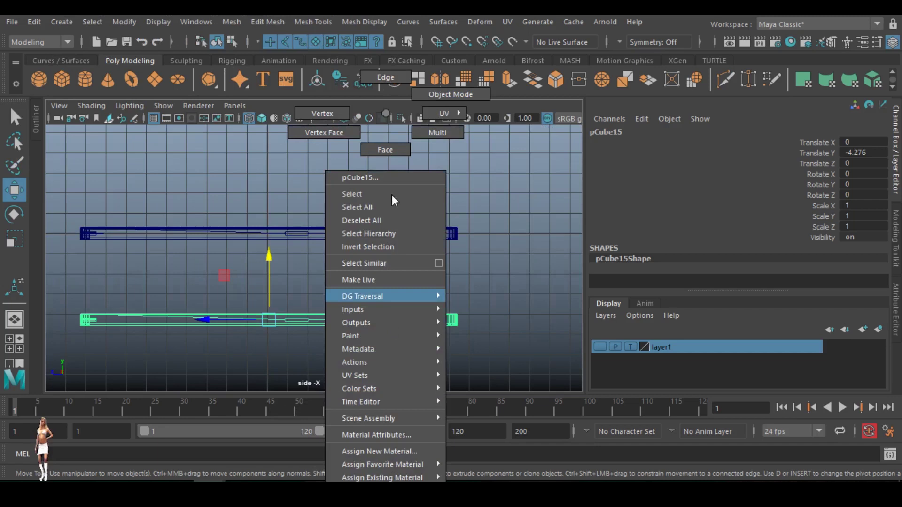
{"action": "left_click", "coordinate": [396, 146]}
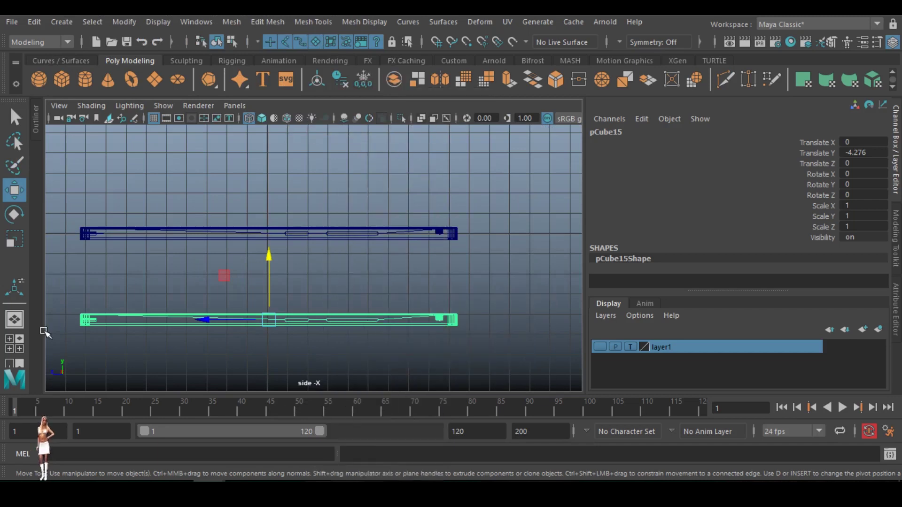
{"action": "left_click_drag", "start_coordinate": [73, 303], "coordinate": [464, 320]}
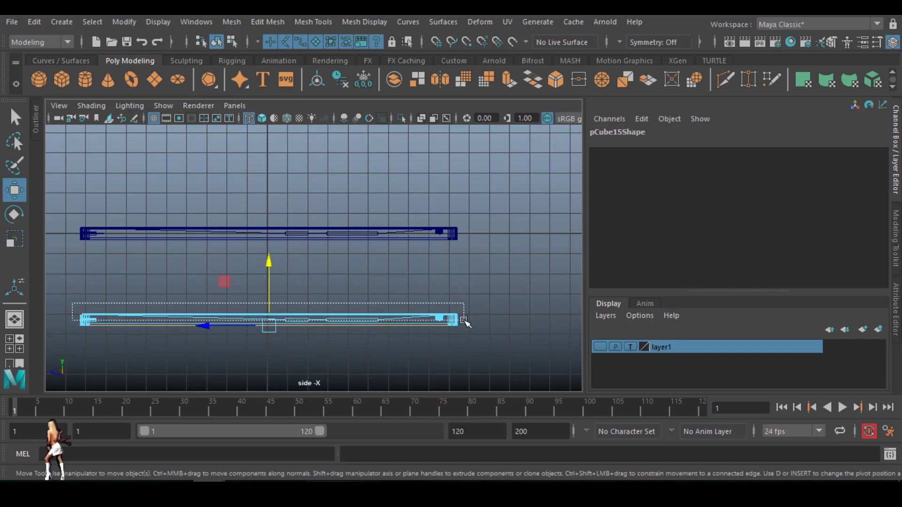
{"action": "left_click_drag", "start_coordinate": [464, 320], "coordinate": [464, 321]}
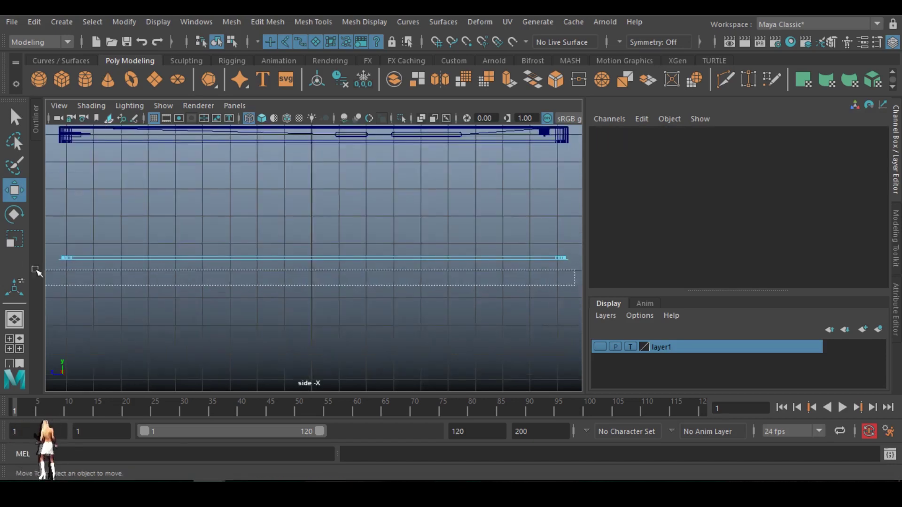
{"action": "left_click_drag", "start_coordinate": [35, 270], "coordinate": [31, 259]}
{"action": "key", "text": "Delete"}
{"action": "key", "text": "space"}
{"action": "key", "text": "space"}
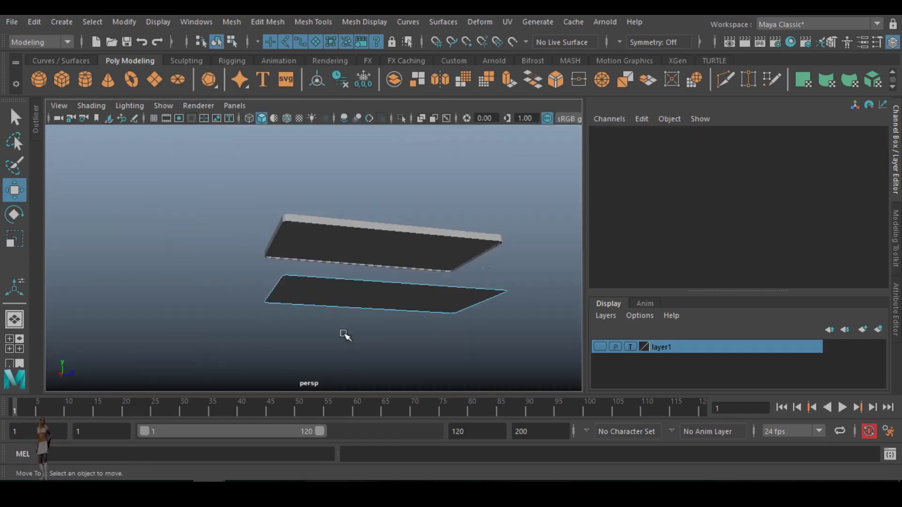
- Return the flat panel to object mode and set its Translate Y to -0.05 to seat it against the phone's back
{"action": "left_click", "coordinate": [344, 307]}
{"action": "right_click_drag", "start_coordinate": [354, 298], "coordinate": [418, 96]}
{"action": "left_click", "coordinate": [321, 405]}
{"action": "left_click", "coordinate": [330, 354]}
{"action": "left_click", "coordinate": [325, 314]}
{"action": "left_click", "coordinate": [867, 153]}
{"action": "type", "text": "-0.05"}
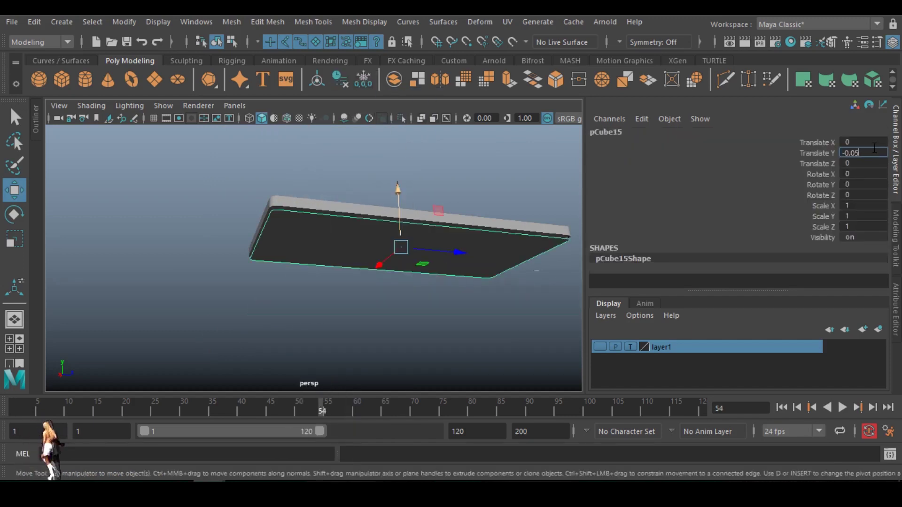
{"action": "key", "text": "Return"}
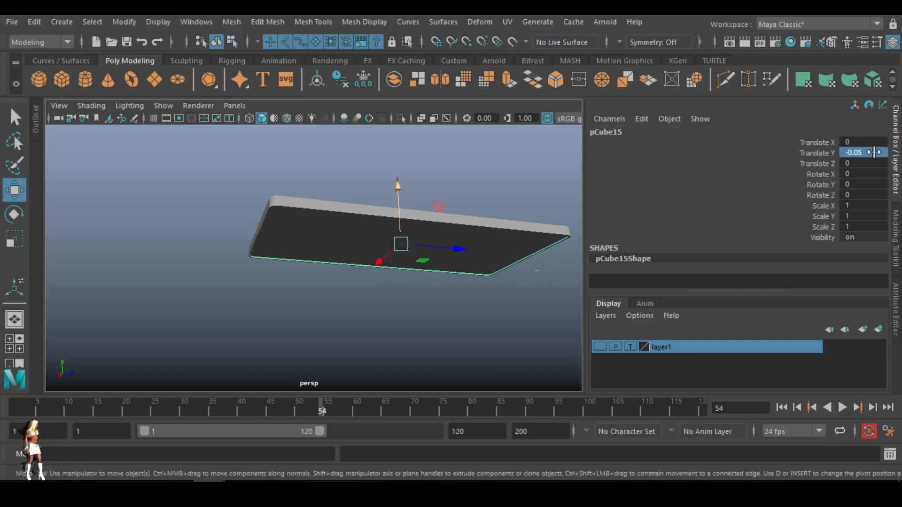
- Extrude the back panel's face and move it downward to about Y -0.444 to give the panel thickness
{"action": "right_click_drag", "start_coordinate": [485, 246], "coordinate": [487, 151]}
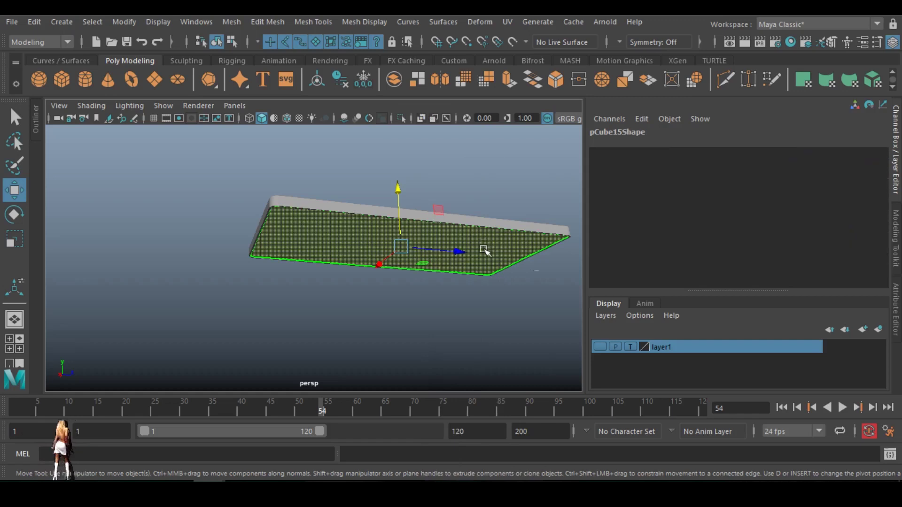
{"action": "left_click", "coordinate": [509, 79]}
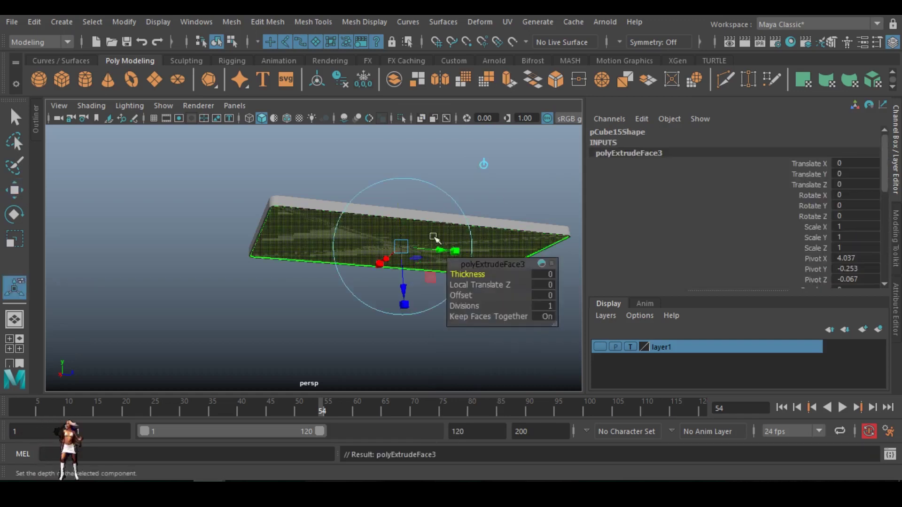
{"action": "key", "text": "w"}
{"action": "left_click_drag", "start_coordinate": [399, 189], "coordinate": [399, 189]}
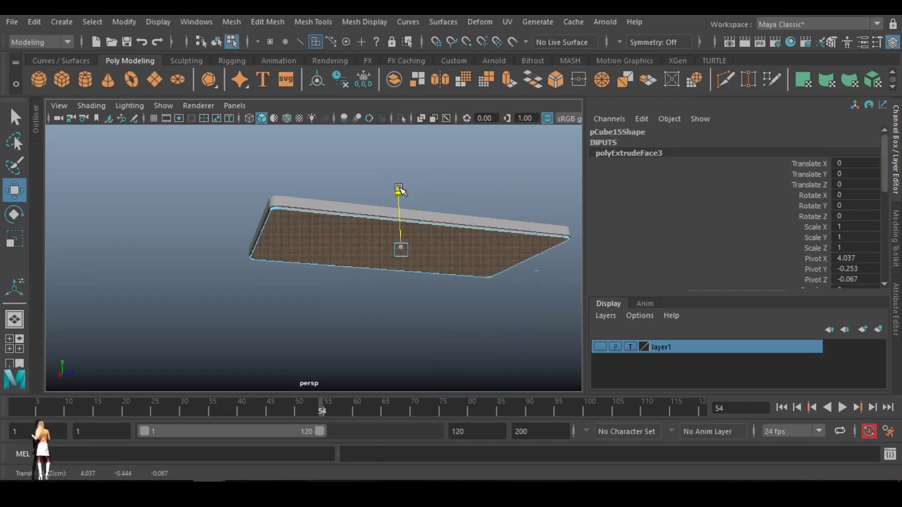
- Bevel the lower outer edges of the back cover all around with a fraction of 0.6
{"action": "scroll", "coordinate": [316, 261], "scroll_direction": "up", "scroll_amount": 3}
{"action": "right_click_drag", "start_coordinate": [365, 173], "coordinate": [397, 91]}
{"action": "left_click", "coordinate": [410, 169]}
{"action": "right_click_drag", "start_coordinate": [410, 173], "coordinate": [471, 149]}
{"action": "left_click", "coordinate": [407, 172]}
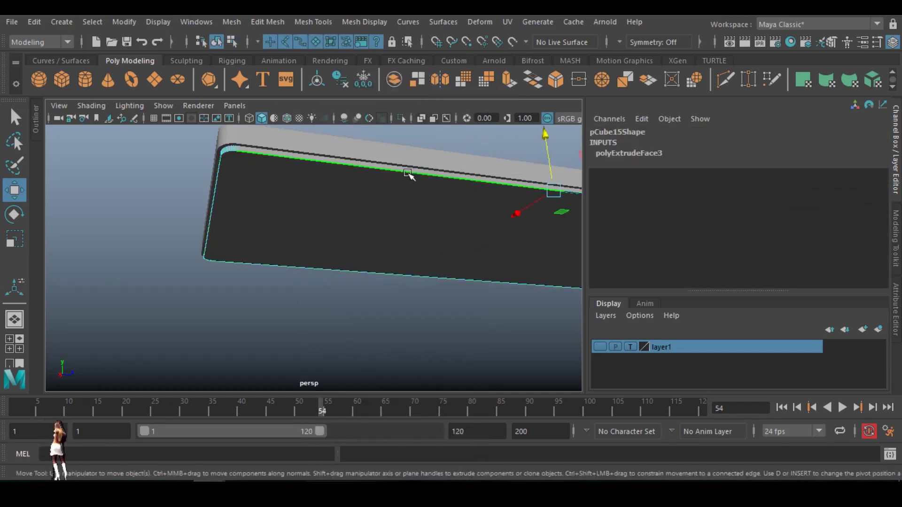
{"action": "key", "text": "space"}
{"action": "key", "text": "space"}
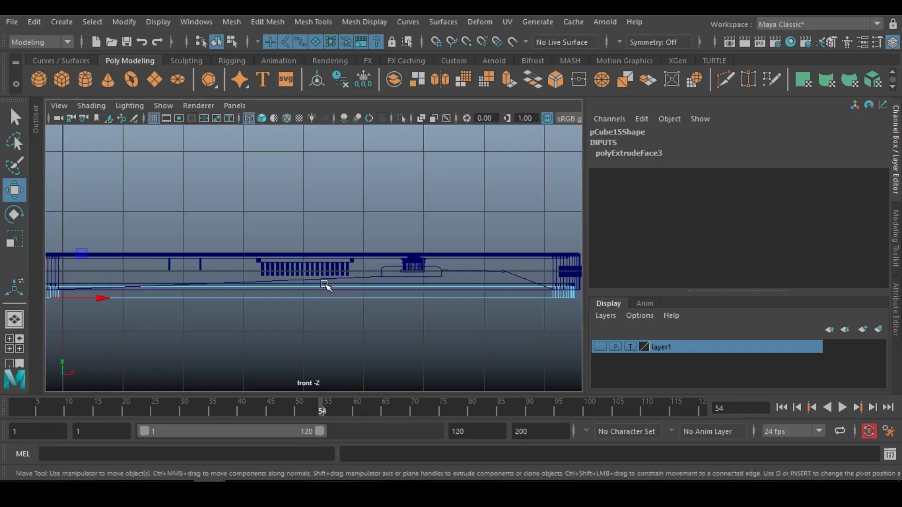
{"action": "scroll", "coordinate": [560, 310], "scroll_direction": "down", "scroll_amount": 3}
{"action": "left_click_drag", "start_coordinate": [560, 329], "coordinate": [97, 284]}
{"action": "left_click_drag", "start_coordinate": [528, 283], "coordinate": [22, 288]}
{"action": "key", "text": "space"}
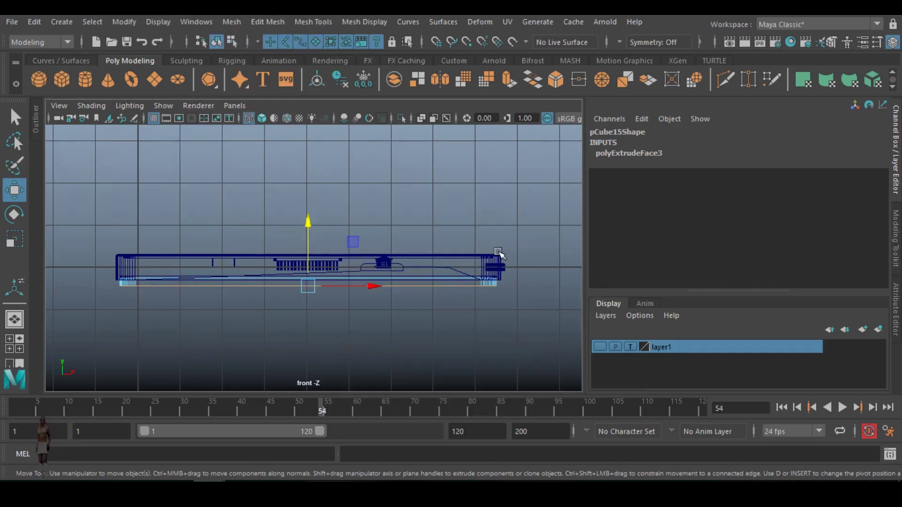
{"action": "key", "text": "space"}
{"action": "right_click_drag", "start_coordinate": [404, 211], "coordinate": [443, 212], "text": "shift"}
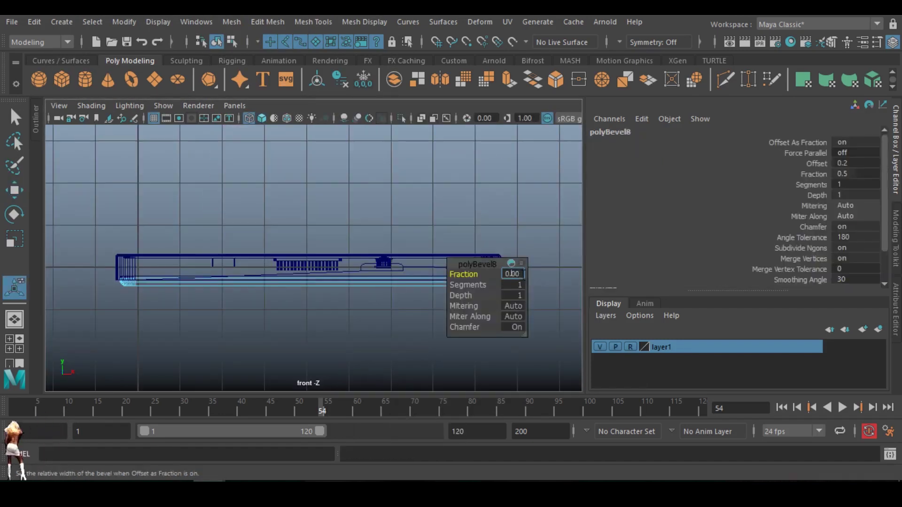
{"action": "key", "text": "Return"}
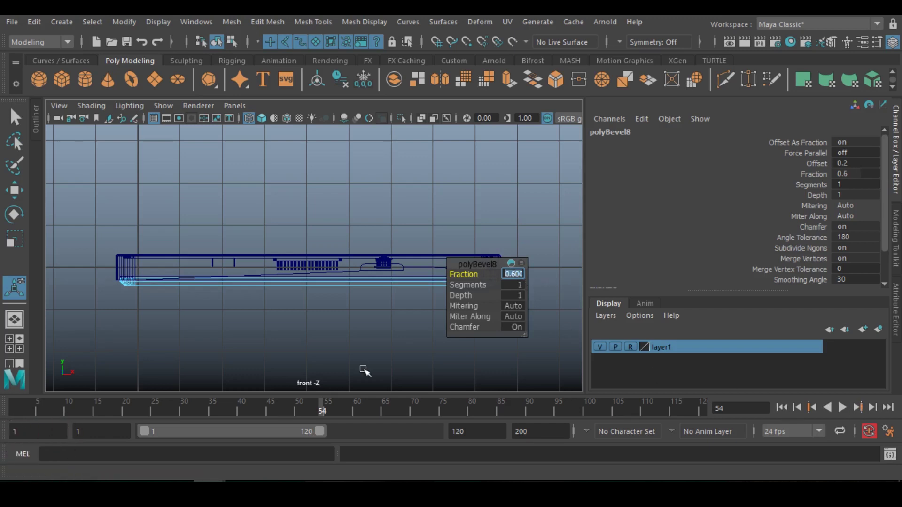
{"action": "left_click", "coordinate": [340, 346]}
{"action": "key", "text": "space"}
{"action": "key", "text": "space"}
- Hide layer1 and delete the construction history of the back cover
{"action": "left_click", "coordinate": [603, 347]}
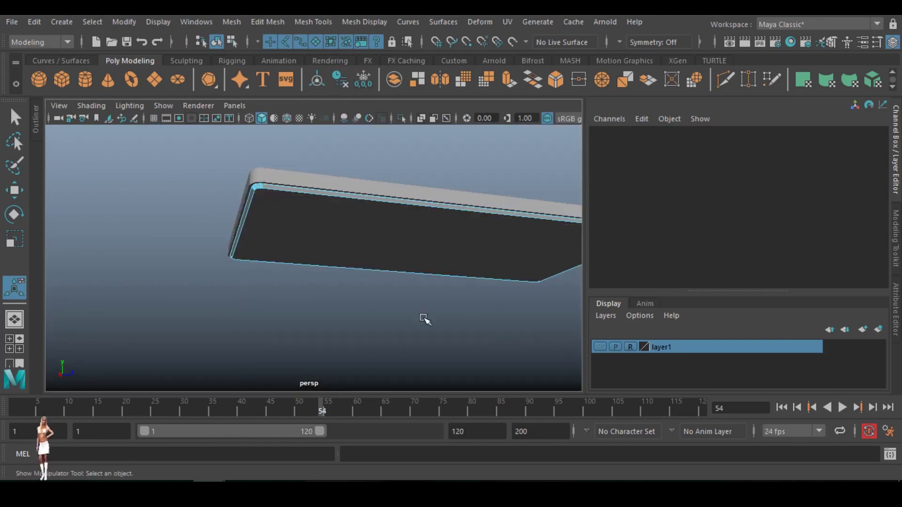
{"action": "left_click_drag", "start_coordinate": [330, 262], "coordinate": [321, 254], "text": "alt"}
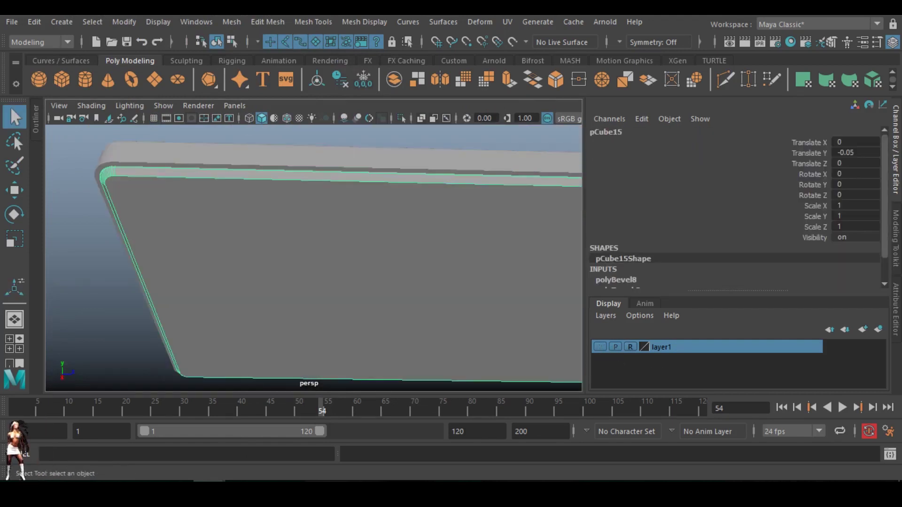
{"action": "left_click", "coordinate": [42, 23]}
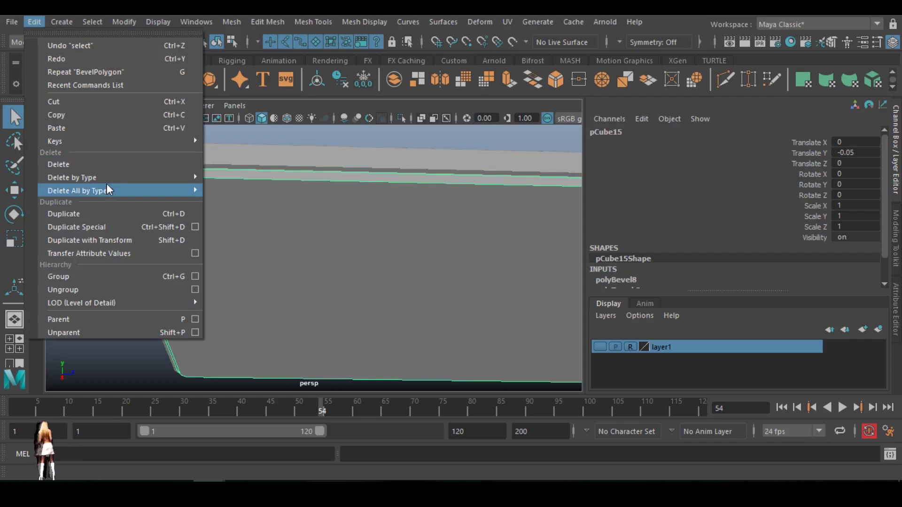
{"action": "mouse_move", "coordinate": [110, 176]}
{"action": "left_click", "coordinate": [241, 190]}
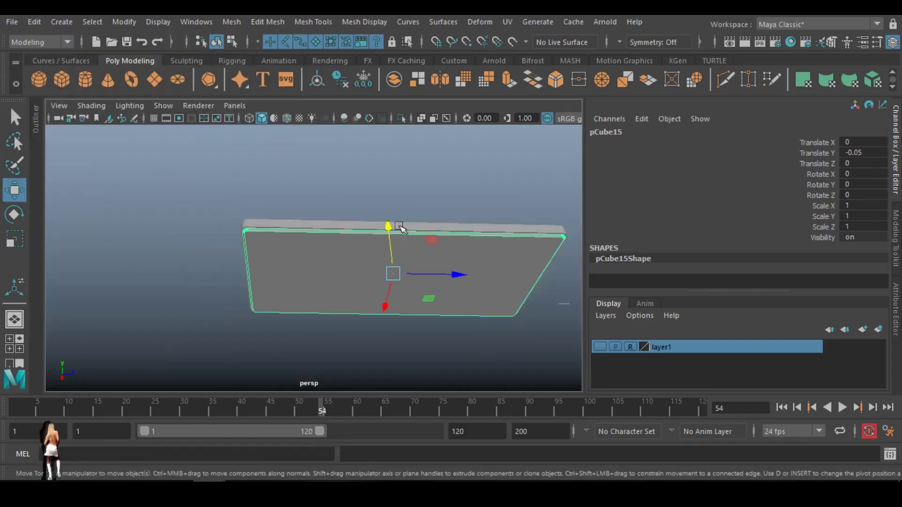
- Lower the back cover to about Y -7.216 and bevel the phone body's back rim edges with 4 segments and fraction 0.3
{"action": "left_click_drag", "start_coordinate": [390, 227], "coordinate": [384, 319]}
{"action": "left_click", "coordinate": [310, 263]}
{"action": "scroll", "coordinate": [308, 270], "scroll_direction": "up", "scroll_amount": 3}
{"action": "left_click_drag", "start_coordinate": [308, 270], "coordinate": [252, 278], "text": "alt"}
{"action": "right_click_drag", "start_coordinate": [252, 278], "coordinate": [249, 250]}
{"action": "scroll", "coordinate": [244, 247], "scroll_direction": "up", "scroll_amount": 5}
{"action": "middle_click_drag", "start_coordinate": [139, 182], "coordinate": [352, 181], "text": "alt"}
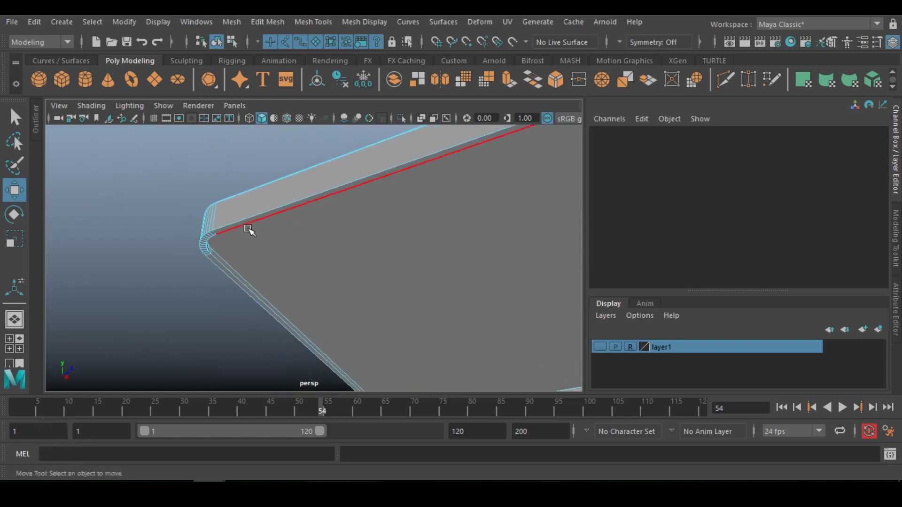
{"action": "left_click", "coordinate": [221, 228]}
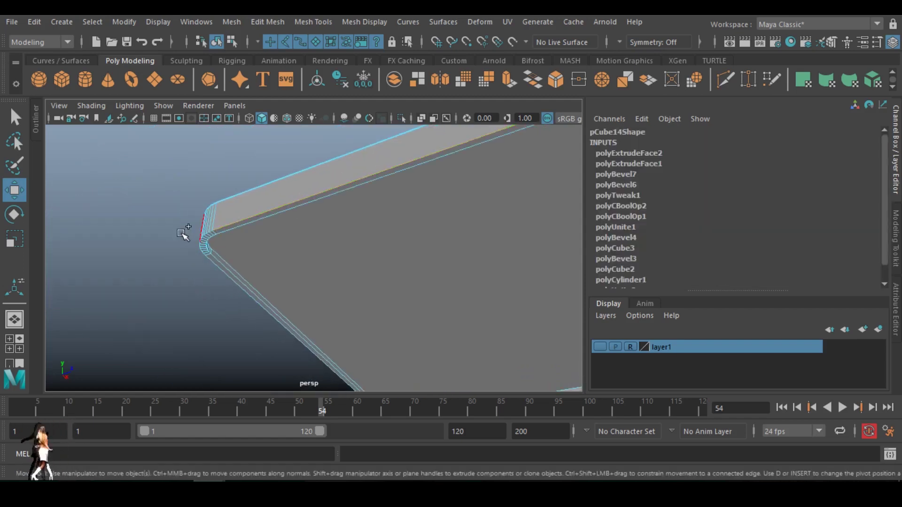
{"action": "left_click", "coordinate": [209, 251], "text": "shift"}
{"action": "scroll", "coordinate": [207, 252], "scroll_direction": "up", "scroll_amount": 3}
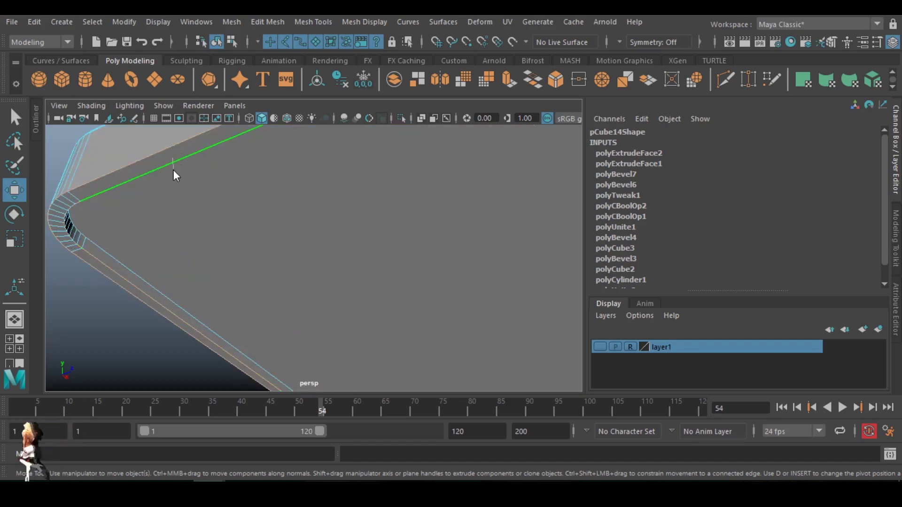
{"action": "key", "text": "ctrl+b"}
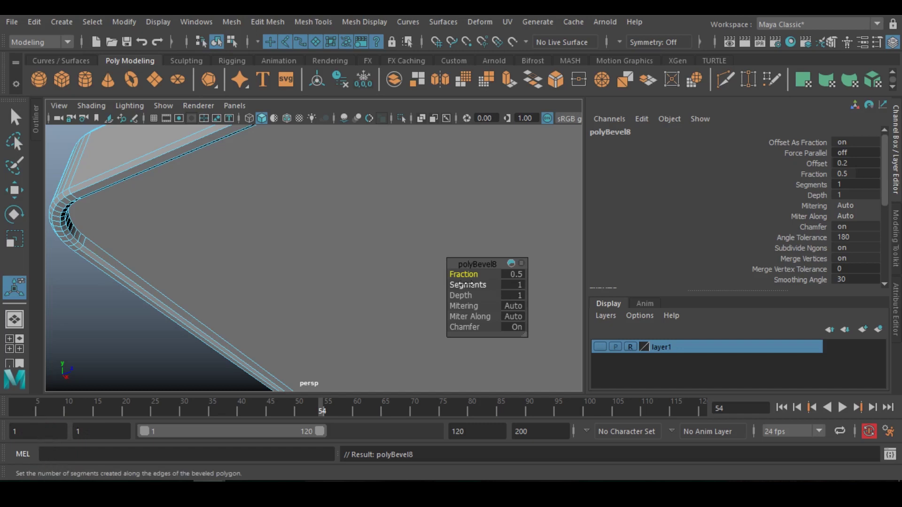
{"action": "left_click_drag", "start_coordinate": [489, 285], "coordinate": [488, 285]}
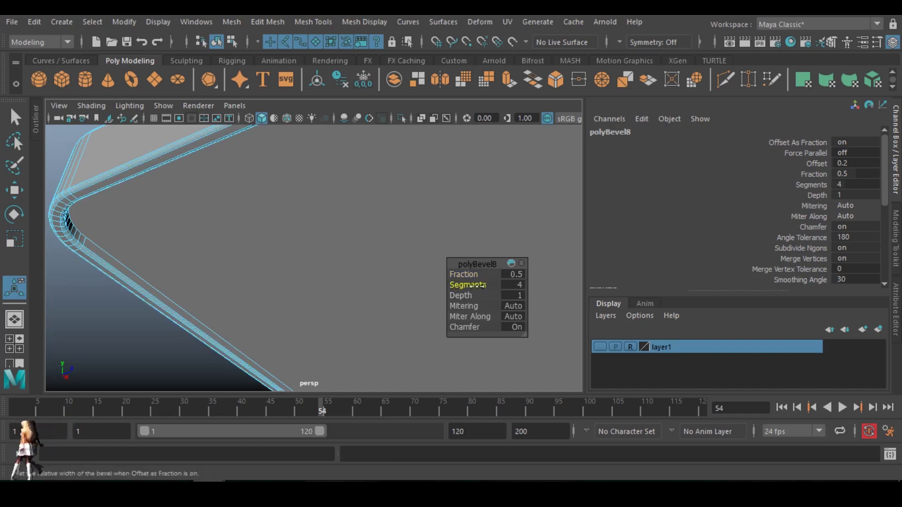
{"action": "left_click_drag", "start_coordinate": [473, 273], "coordinate": [482, 273]}
{"action": "left_click", "coordinate": [519, 274]}
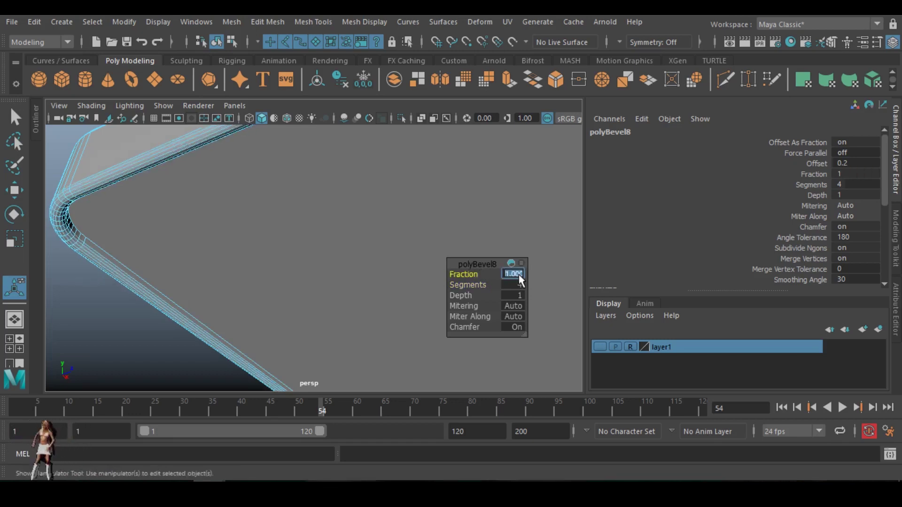
{"action": "key", "text": "Return"}
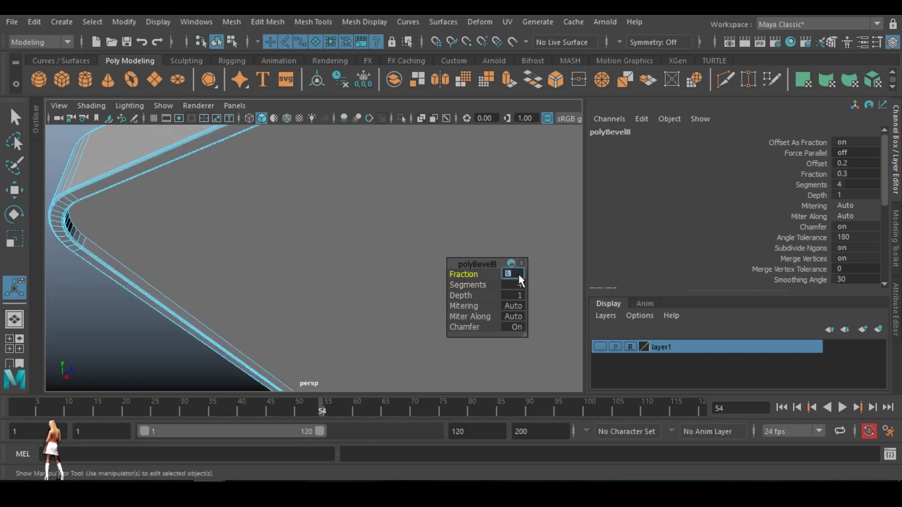
{"action": "right_click_drag", "start_coordinate": [163, 114], "coordinate": [202, 103]}
{"action": "key", "text": "q"}
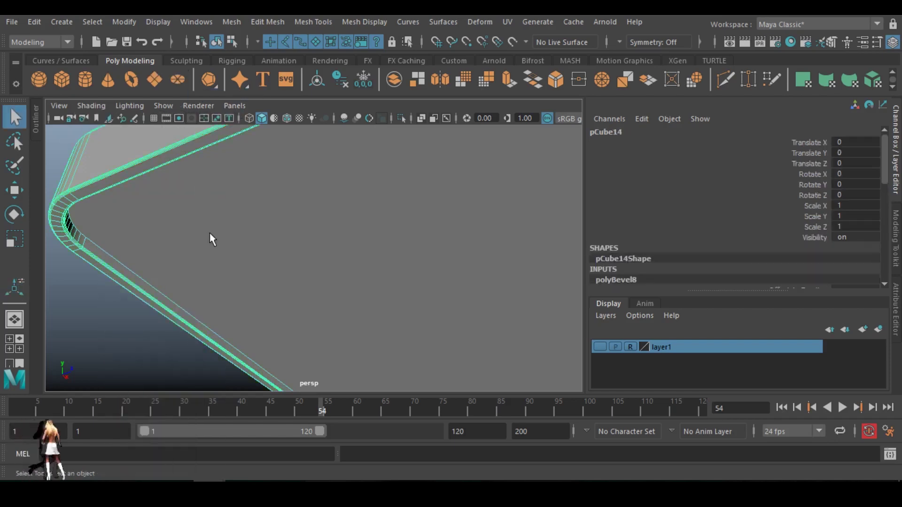
- Set the back cover's Translate Y to -0.05 to seat it against the phone body
{"action": "scroll", "coordinate": [207, 232], "scroll_direction": "down", "scroll_amount": 5}
{"action": "left_click", "coordinate": [464, 294]}
{"action": "key", "text": "ctrl+shift+h"}
{"action": "scroll", "coordinate": [403, 289], "scroll_direction": "up", "scroll_amount": 2}
{"action": "double_click", "coordinate": [863, 153]}
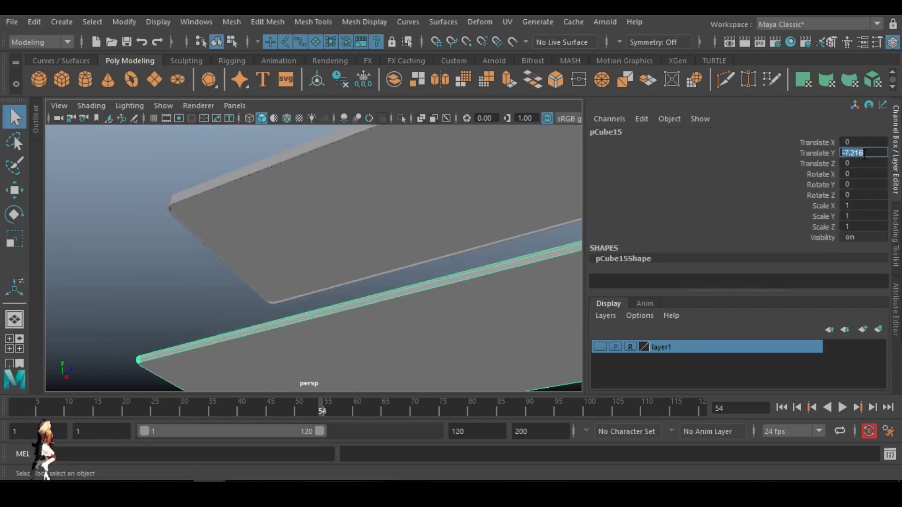
{"action": "type", "text": "-.5"}
{"action": "key", "text": "Return"}
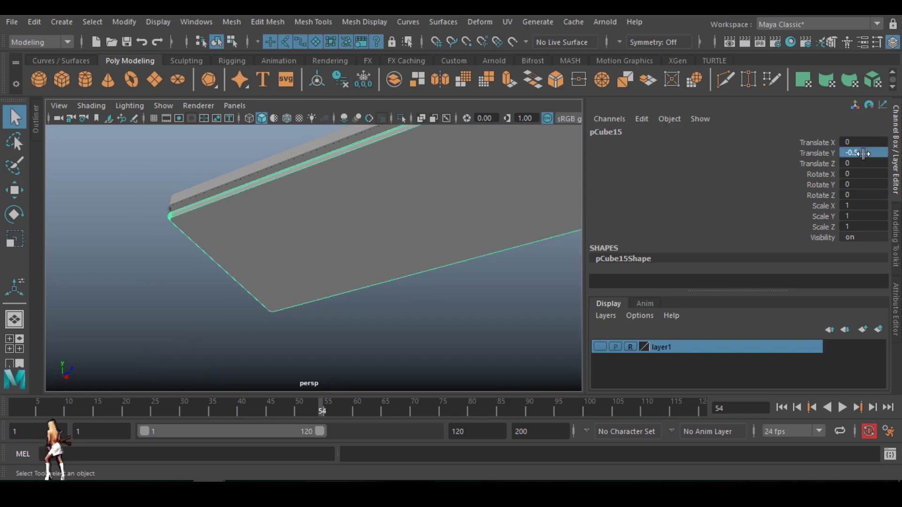
{"action": "left_click", "coordinate": [870, 154]}
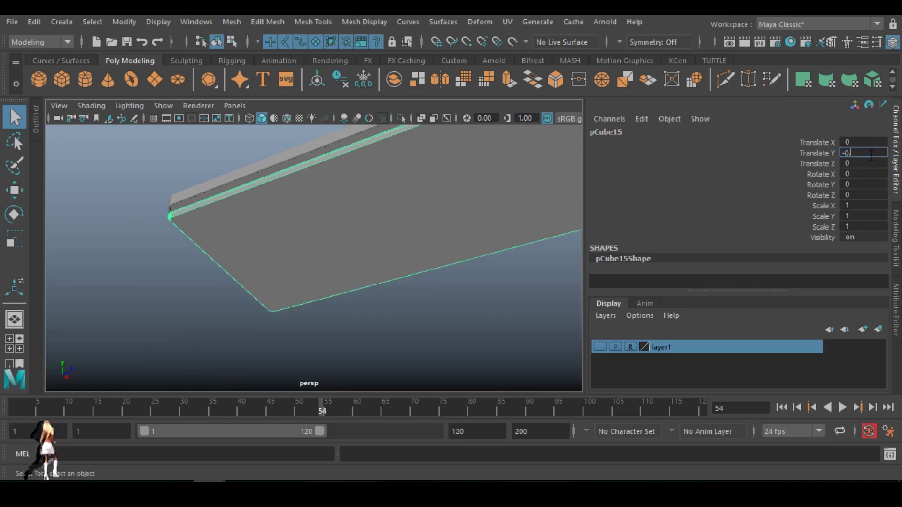
{"action": "type", "text": "5"}
{"action": "key", "text": "Return"}
{"action": "left_click", "coordinate": [200, 318]}
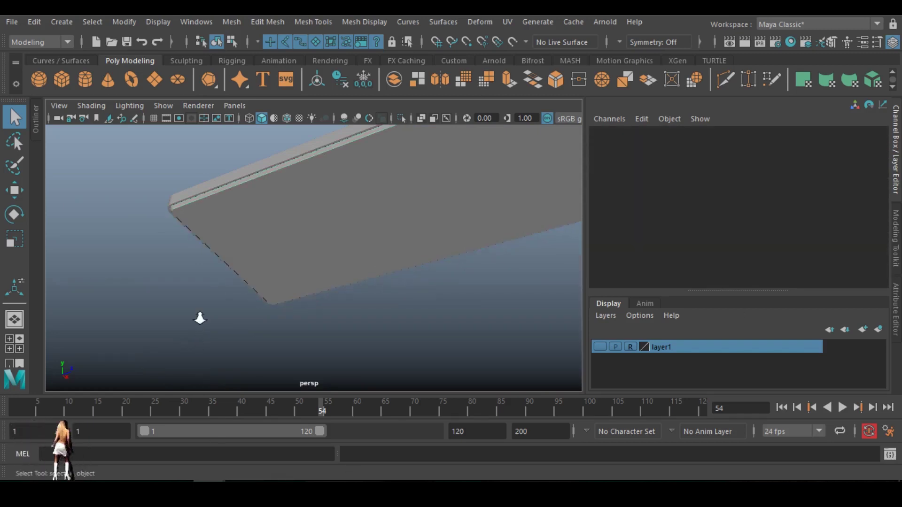
{"action": "scroll", "coordinate": [199, 317], "scroll_direction": "up", "scroll_amount": 3}
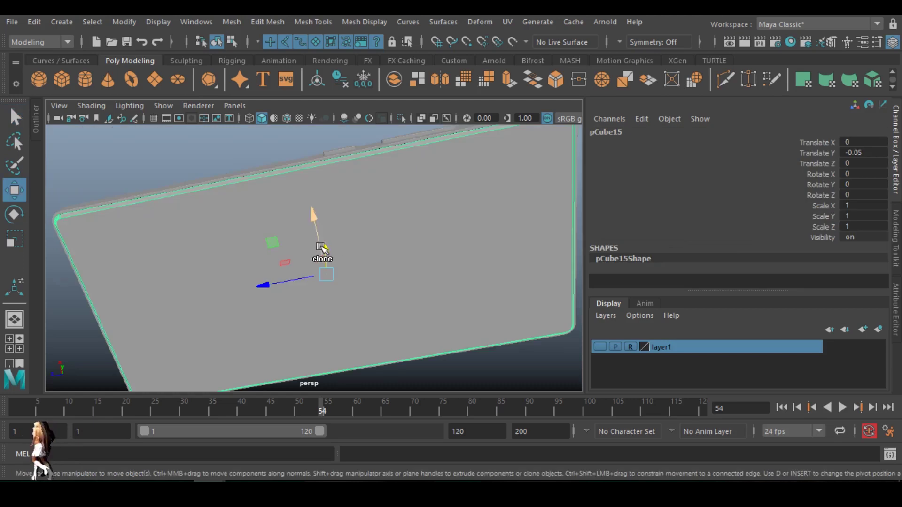
{"action": "left_click_drag", "start_coordinate": [322, 247], "coordinate": [326, 254]}
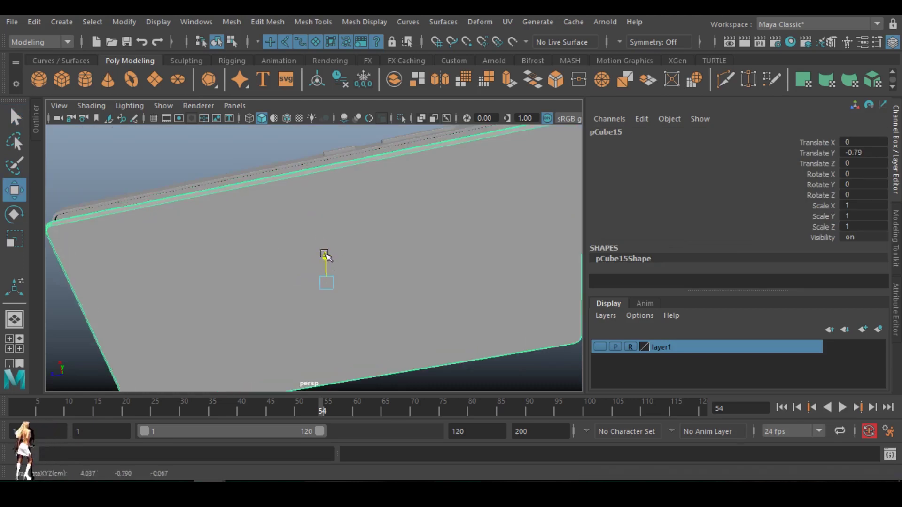
{"action": "left_click_drag", "start_coordinate": [302, 320], "coordinate": [331, 254], "text": "alt"}
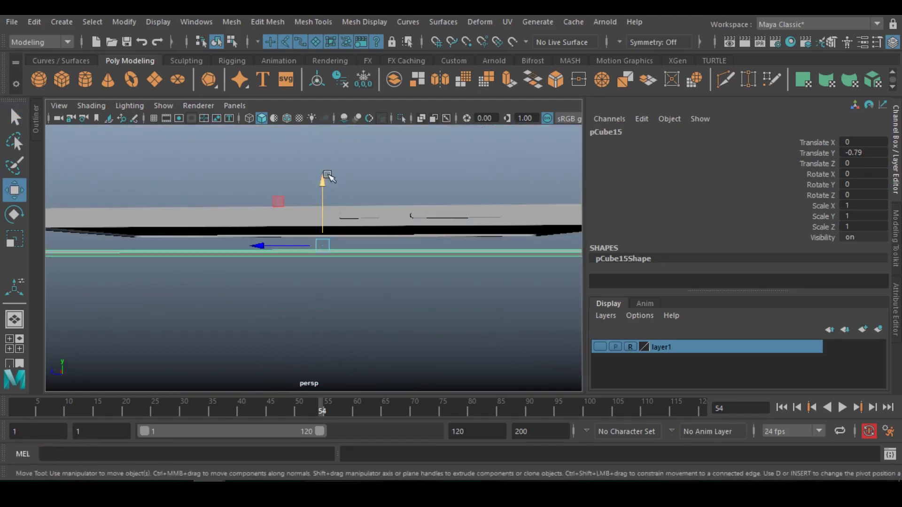
{"action": "key", "text": "ctrl+z"}
- Duplicate the back cover and raise the copy above the phone to about Y 1.451
{"action": "key", "text": "ctrl+d"}
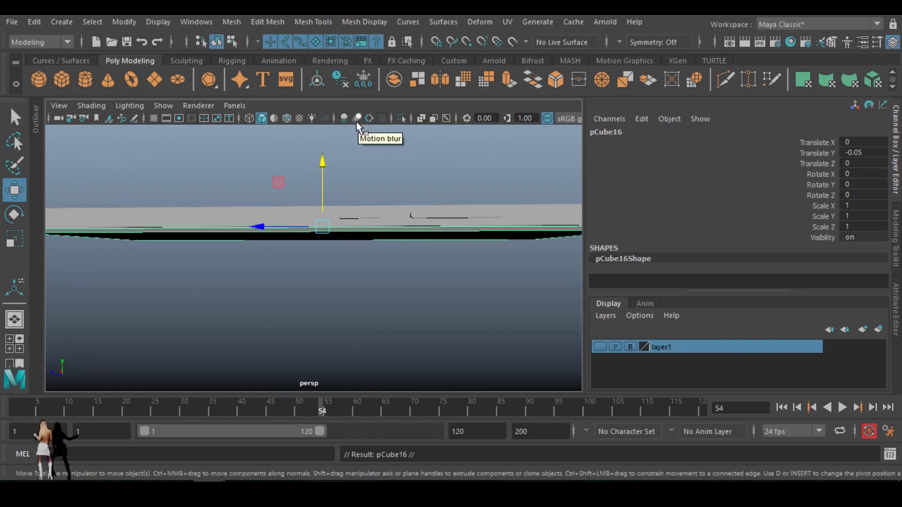
{"action": "left_click_drag", "start_coordinate": [323, 177], "coordinate": [321, 142]}
{"action": "key", "text": "space"}
{"action": "key", "text": "space"}
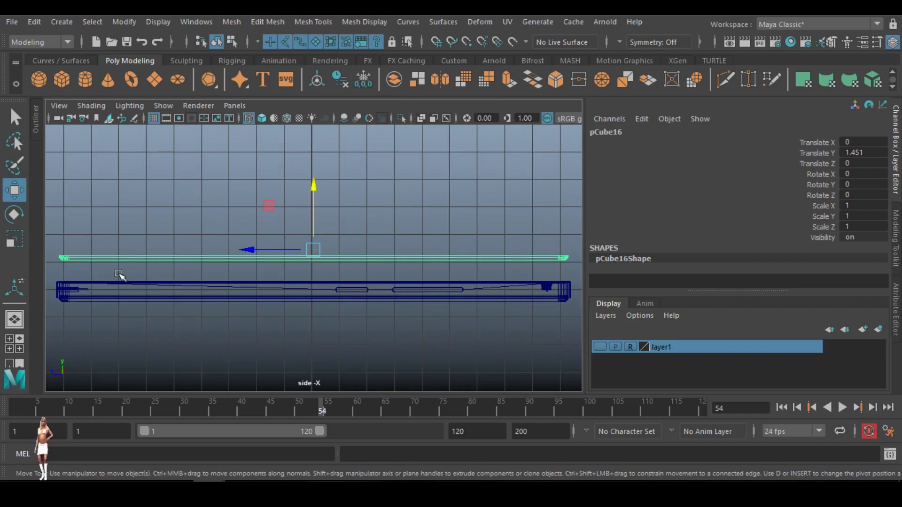
- Delete the raised copy's other faces in the side view, keeping only one flat panel, and return it to object mode
{"action": "right_click_drag", "start_coordinate": [129, 198], "coordinate": [113, 148]}
{"action": "left_click_drag", "start_coordinate": [51, 251], "coordinate": [659, 270]}
{"action": "middle_click_drag", "start_coordinate": [281, 282], "coordinate": [472, 269], "text": "alt"}
{"action": "right_click_drag", "start_coordinate": [472, 269], "coordinate": [901, 278], "text": "alt"}
{"action": "left_click", "coordinate": [192, 275]}
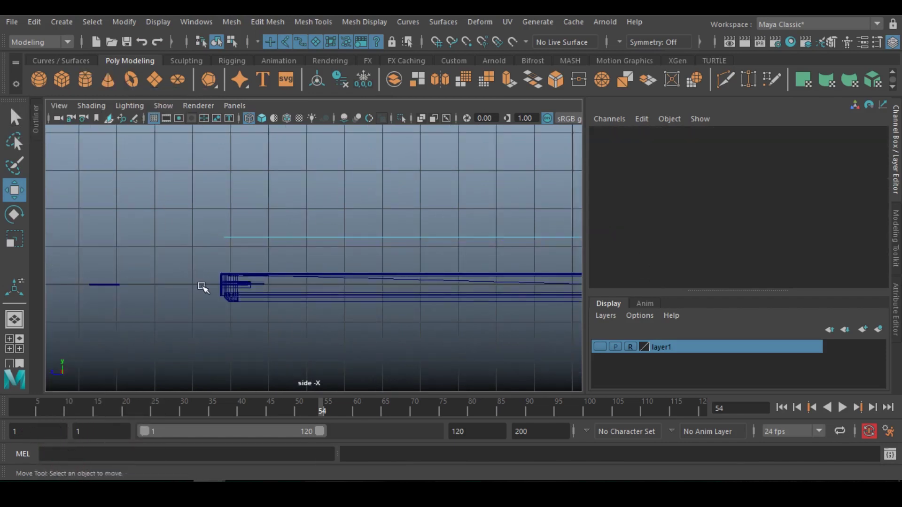
{"action": "key", "text": "f"}
{"action": "left_click", "coordinate": [446, 133]}
{"action": "key", "text": "f"}
{"action": "left_click_drag", "start_coordinate": [534, 334], "coordinate": [199, 220]}
{"action": "key", "text": "Delete"}
{"action": "right_click_drag", "start_coordinate": [251, 189], "coordinate": [308, 190]}
- Lower the flat panel onto the phone's front to about Y 0.447, fine-tuning its height in the front view
{"action": "key", "text": "space"}
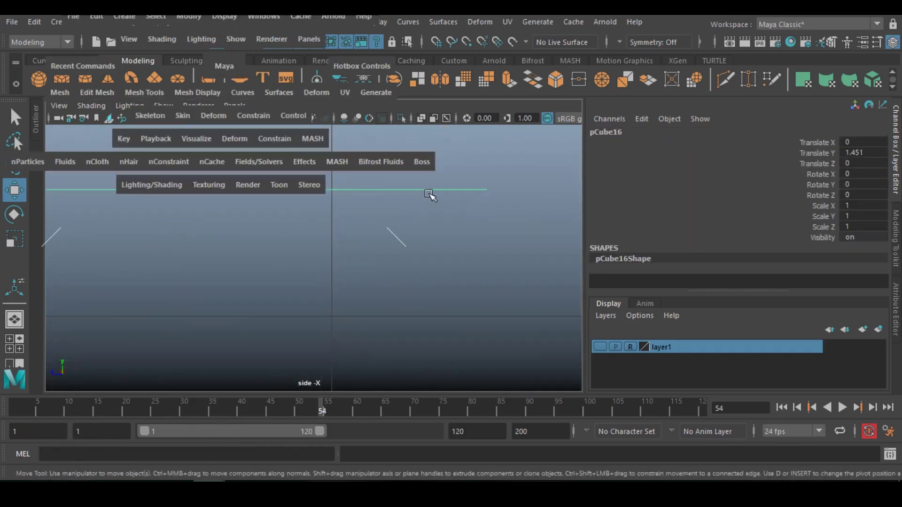
{"action": "key", "text": "space"}
{"action": "left_click_drag", "start_coordinate": [365, 237], "coordinate": [305, 261], "text": "alt"}
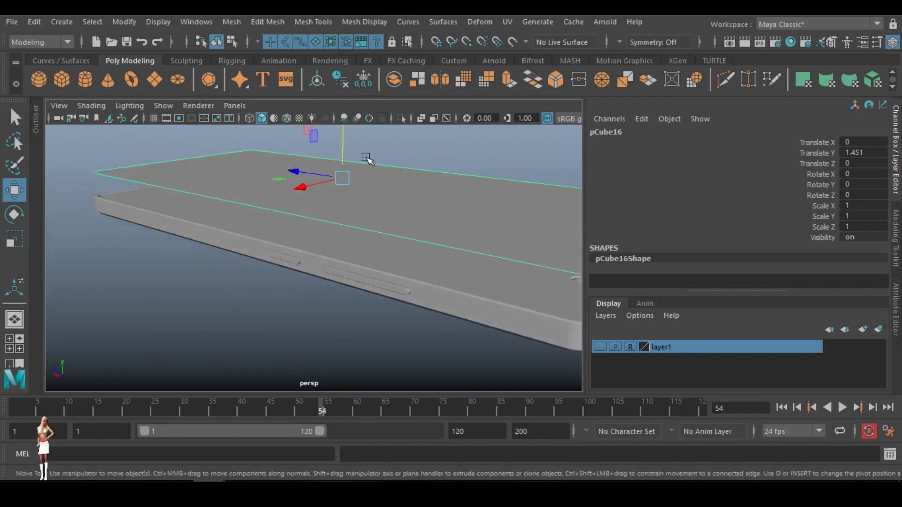
{"action": "left_click_drag", "start_coordinate": [343, 143], "coordinate": [343, 170]}
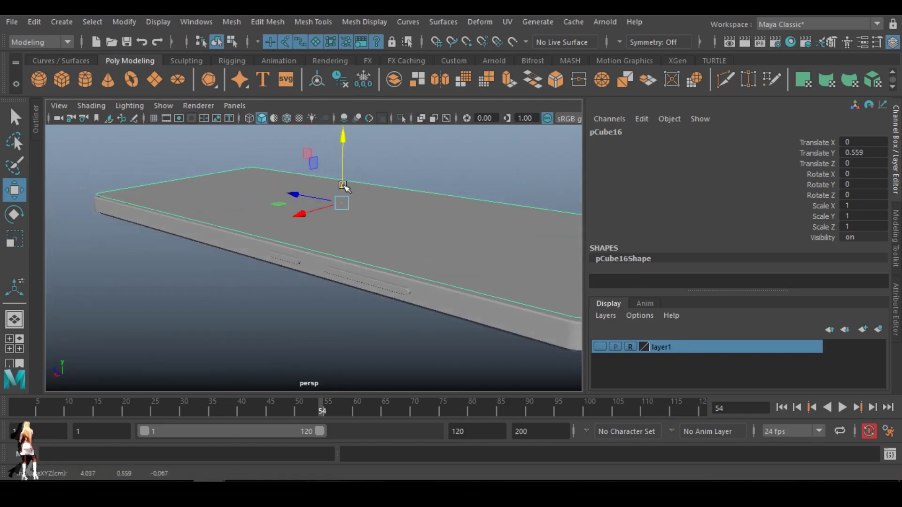
{"action": "key", "text": "space"}
{"action": "key", "text": "space"}
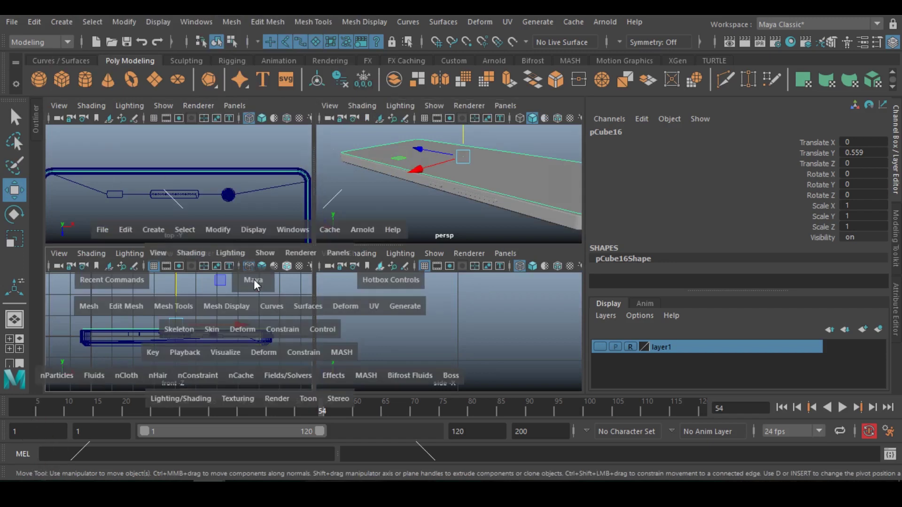
{"action": "scroll", "coordinate": [257, 275], "scroll_direction": "up", "scroll_amount": 8}
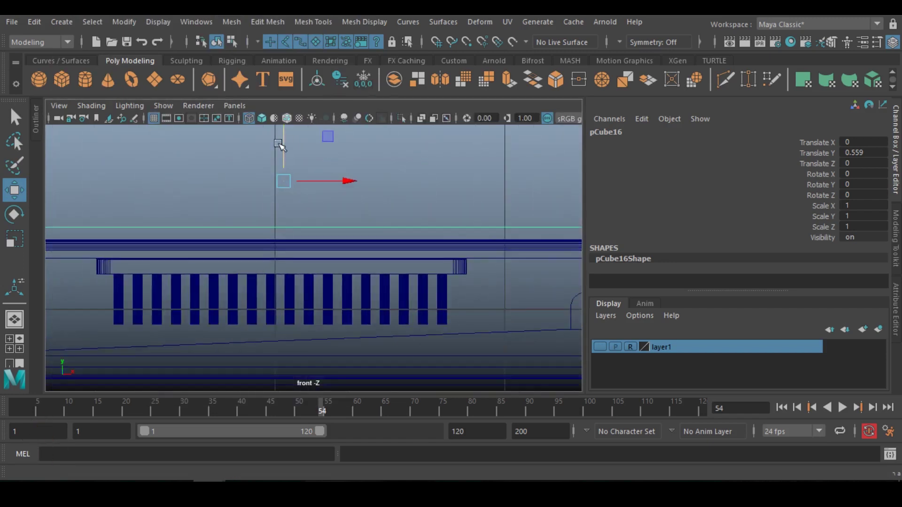
{"action": "left_click_drag", "start_coordinate": [283, 177], "coordinate": [283, 207]}
{"action": "key", "text": "space"}
{"action": "key", "text": "space"}
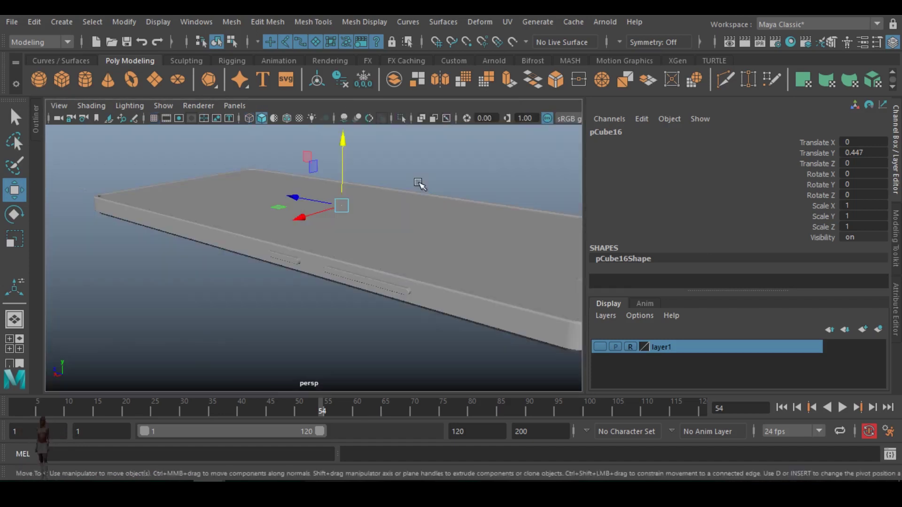
- Rename the flat front panel "glass" and hide it
{"action": "left_click", "coordinate": [433, 170]}
{"action": "left_click_drag", "start_coordinate": [366, 227], "coordinate": [417, 189], "text": "alt"}
{"action": "left_click", "coordinate": [388, 201]}
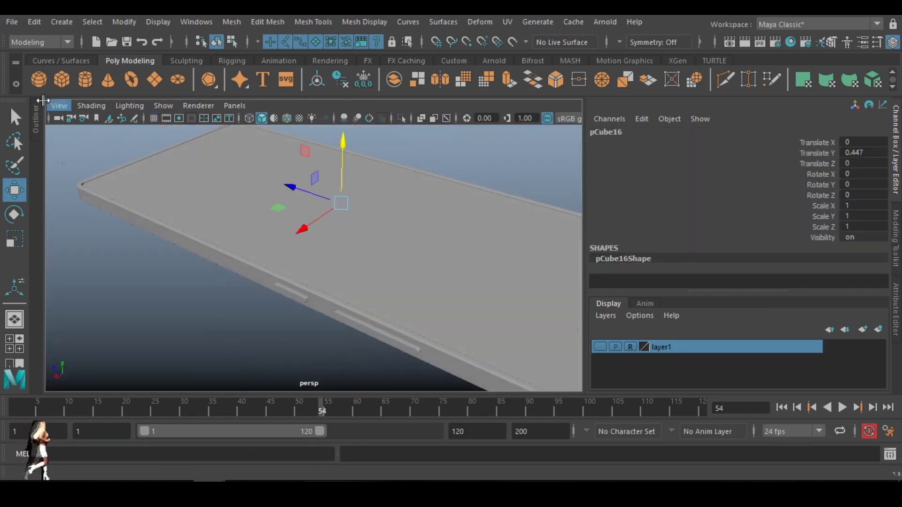
{"action": "left_click", "coordinate": [37, 106]}
{"action": "double_click", "coordinate": [86, 372]}
{"action": "type", "text": "glass"}
{"action": "key", "text": "Return"}
{"action": "key", "text": "ctrl+h"}
{"action": "left_click", "coordinate": [357, 314]}
{"action": "scroll", "coordinate": [363, 315], "scroll_direction": "down", "scroll_amount": 5}
{"action": "left_click_drag", "start_coordinate": [363, 299], "coordinate": [316, 267], "text": "alt"}
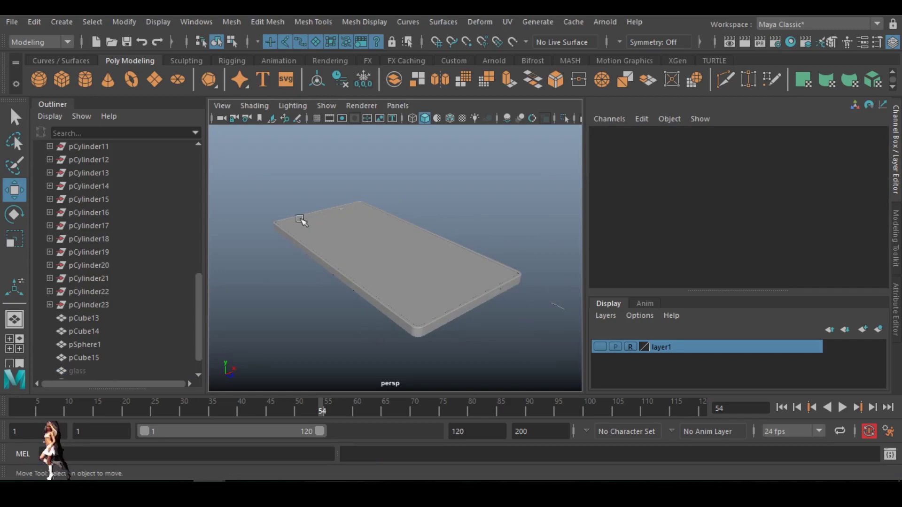